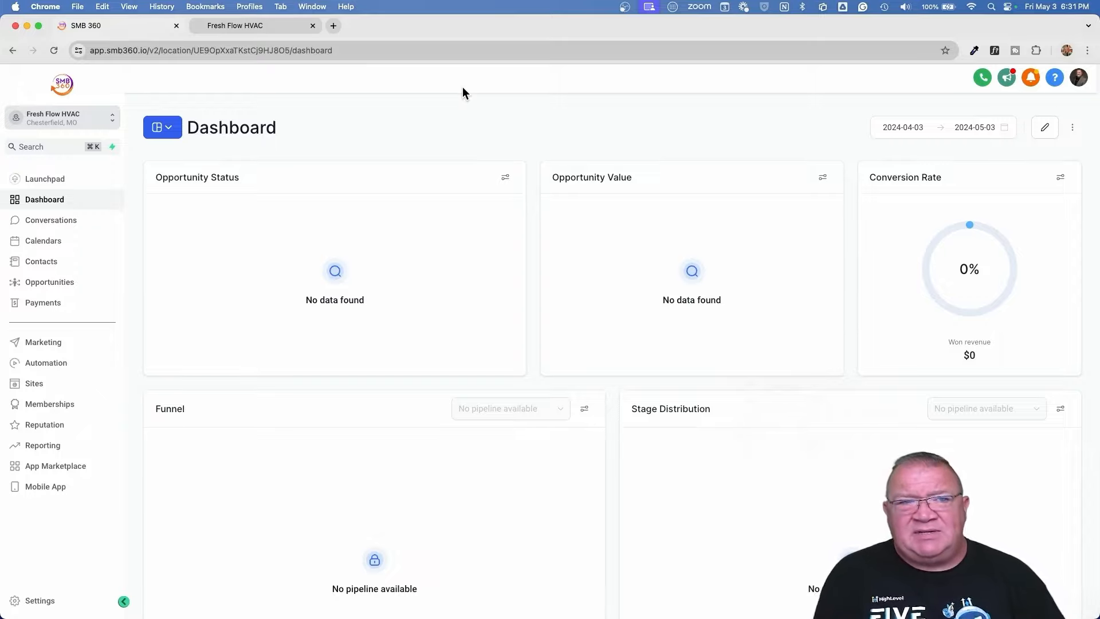
Step: View the Fresh Flow HVAC website and close its chat widget
click(273, 25)
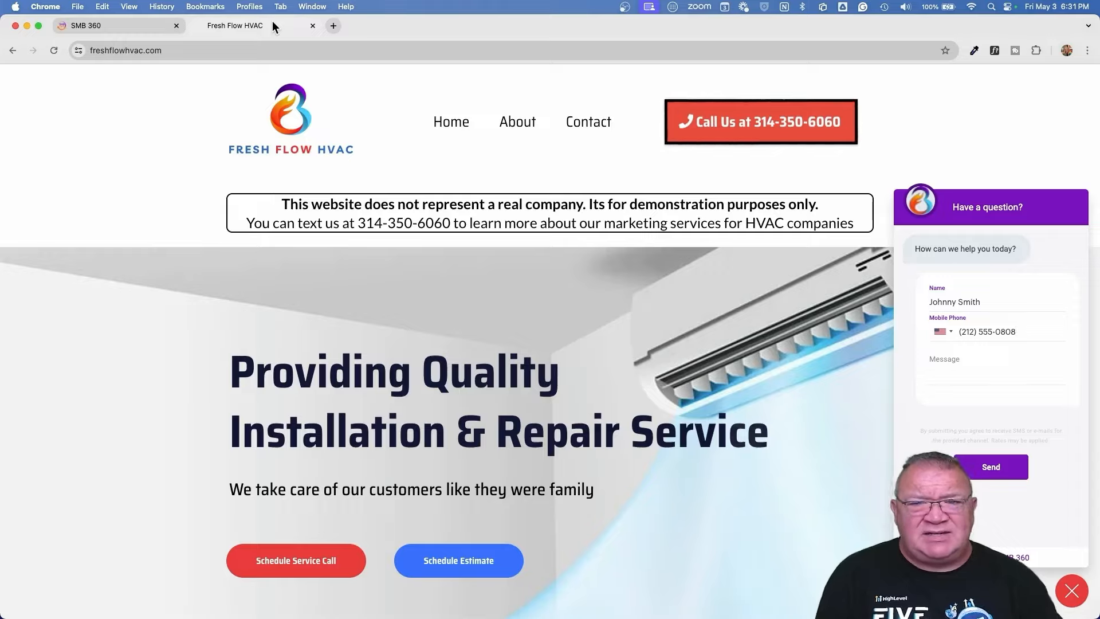
click(1071, 591)
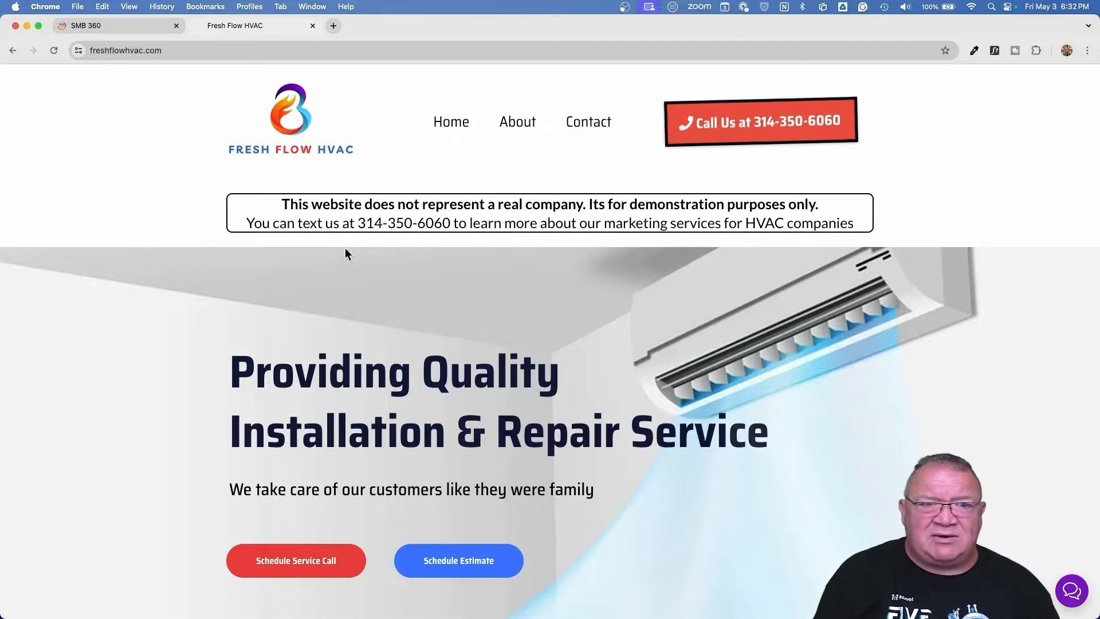
Step: Return to SMB 360 and switch from the Fresh Flow HVAC sub-account to the agency view
click(106, 23)
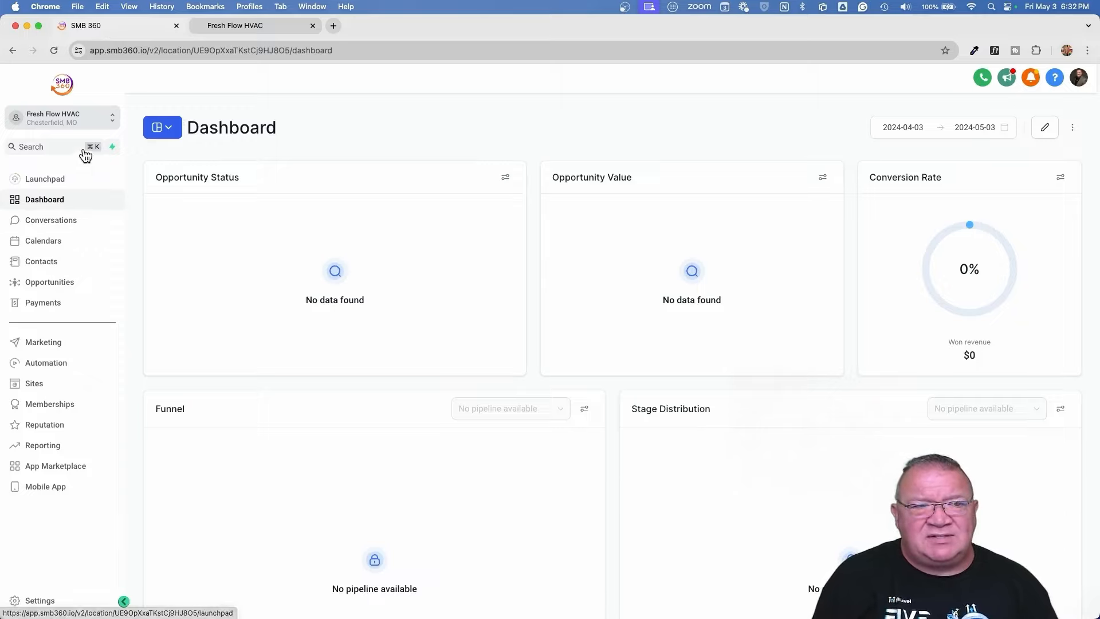
click(111, 118)
click(172, 153)
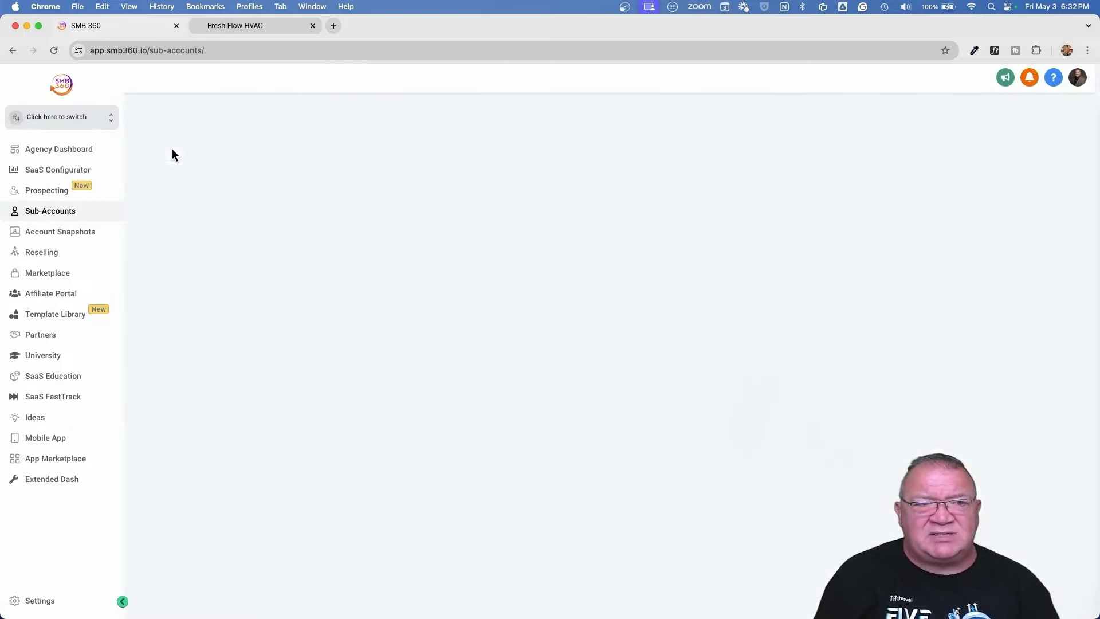
Step: Open the agency's company settings and review the enable options for Conversation AI and the other AI features
click(36, 600)
click(26, 220)
scroll(573, 332, down, 5)
scroll(573, 331, down, 10)
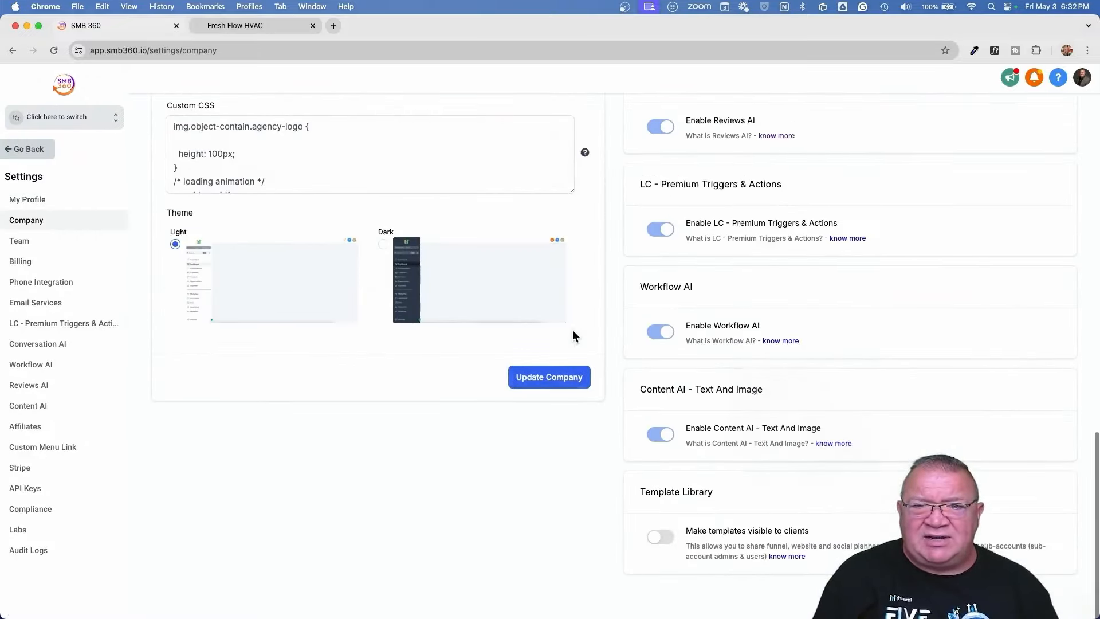
scroll(573, 331, up, 5)
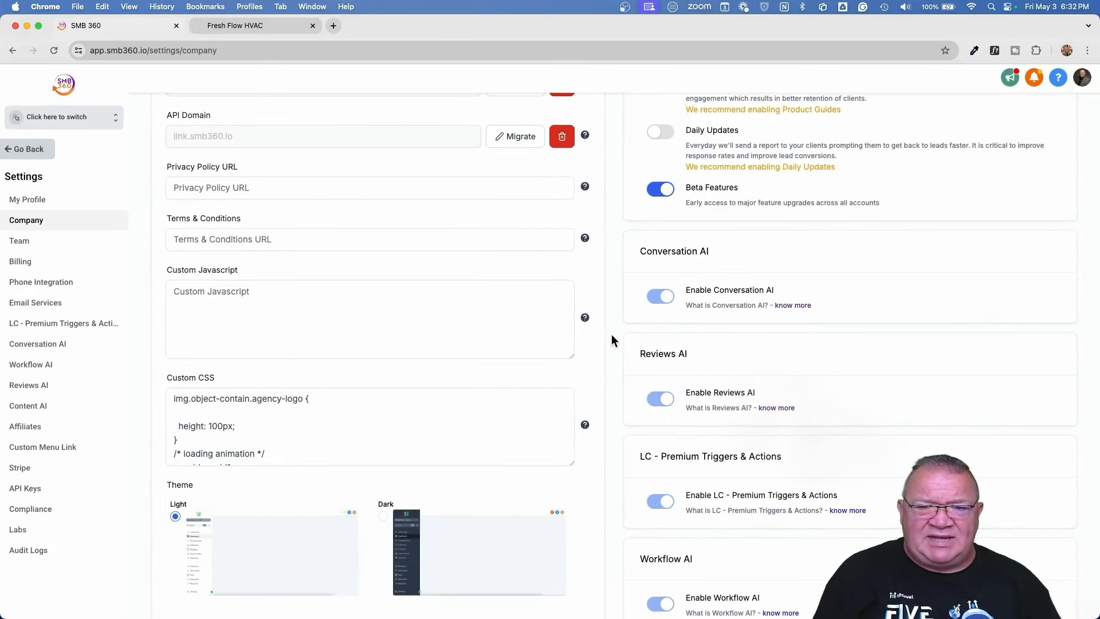
Step: Open the agency's Conversation AI settings and examine the feature and rebilling switches of the sub-accounts
click(34, 346)
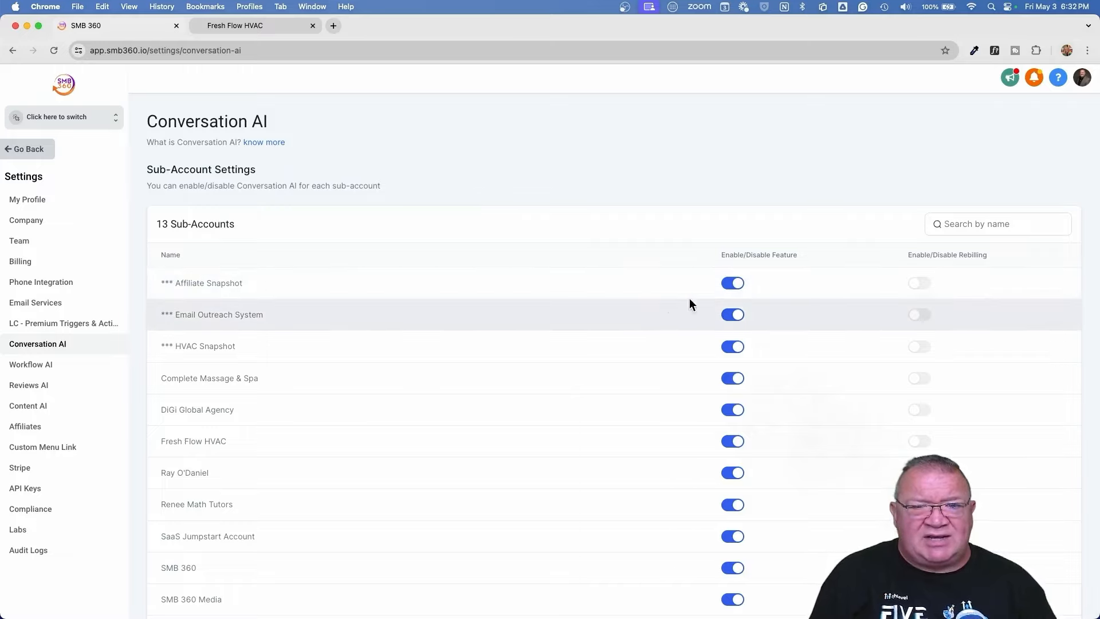
scroll(744, 292, up, 5)
scroll(748, 292, right, 5)
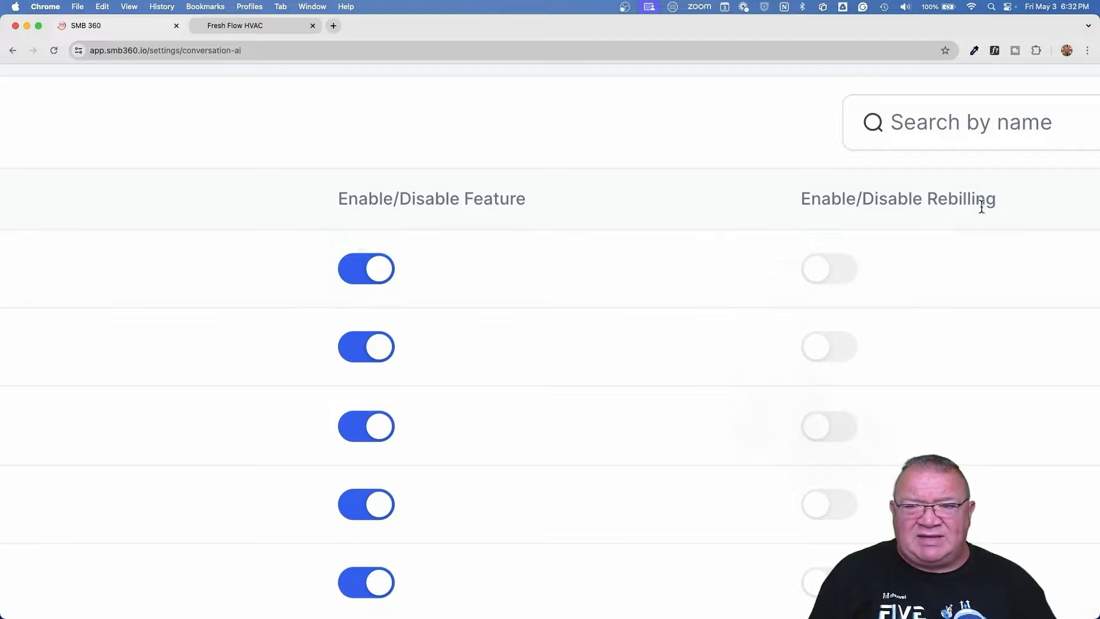
mouse_move(822, 257)
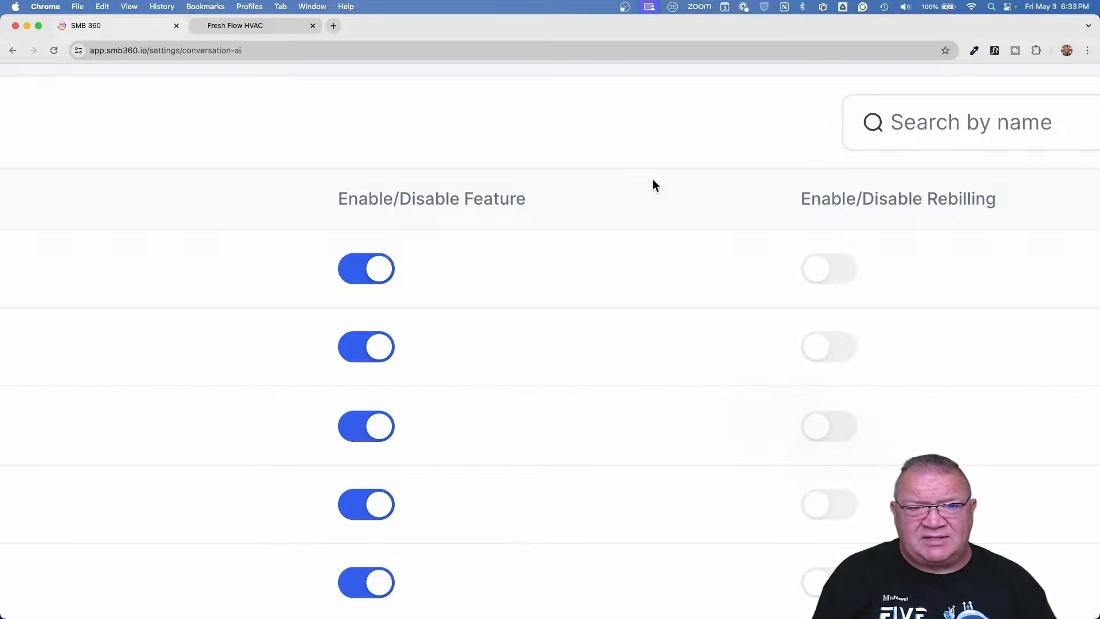
scroll(652, 179, down, 5)
scroll(653, 179, down, 2)
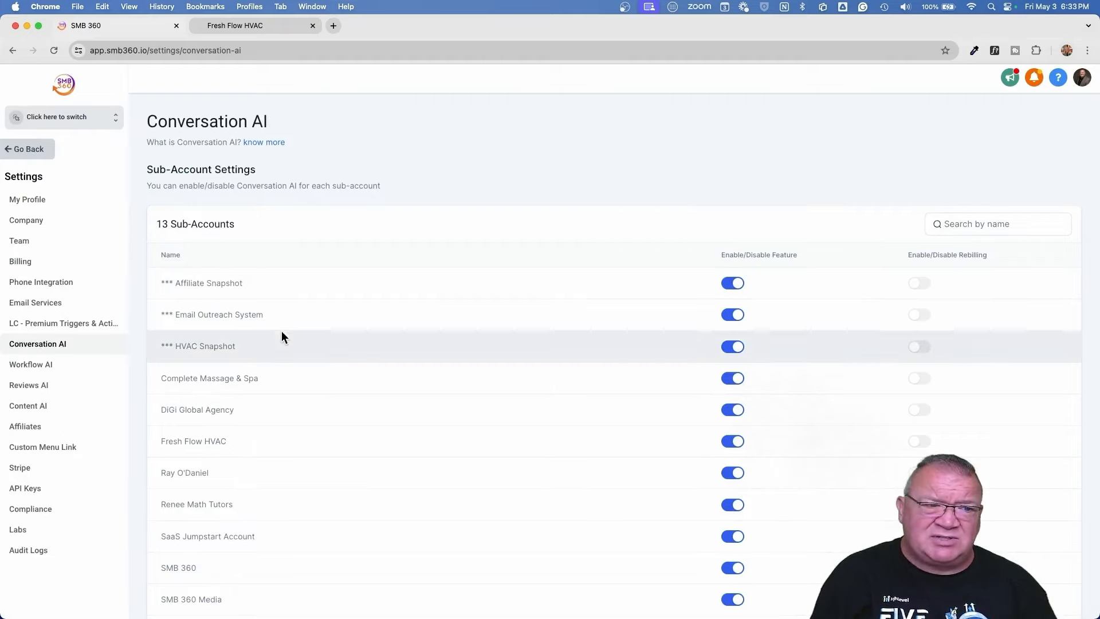
Step: Open the Conversation AI rebilling settings of the Essentials plan in the SaaS Configurator
click(24, 154)
click(43, 171)
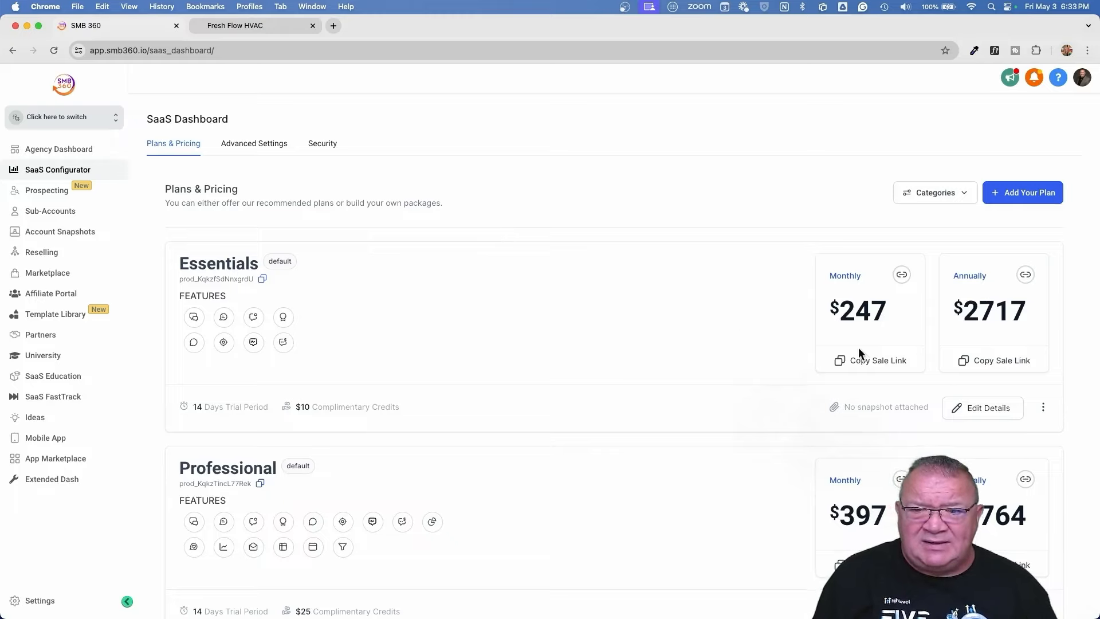
click(976, 409)
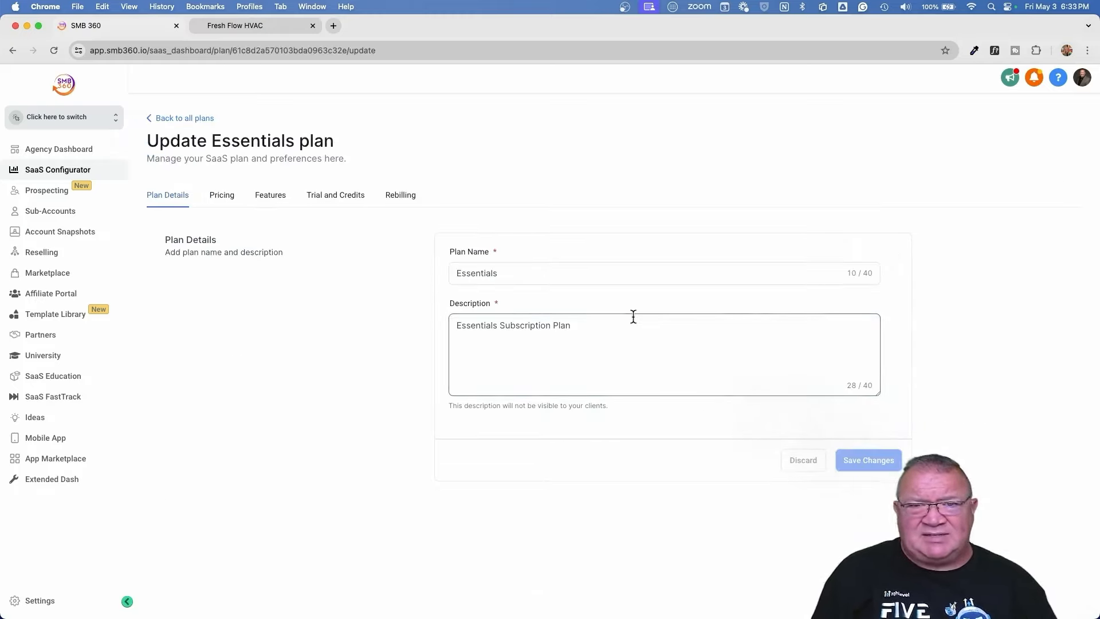
click(400, 196)
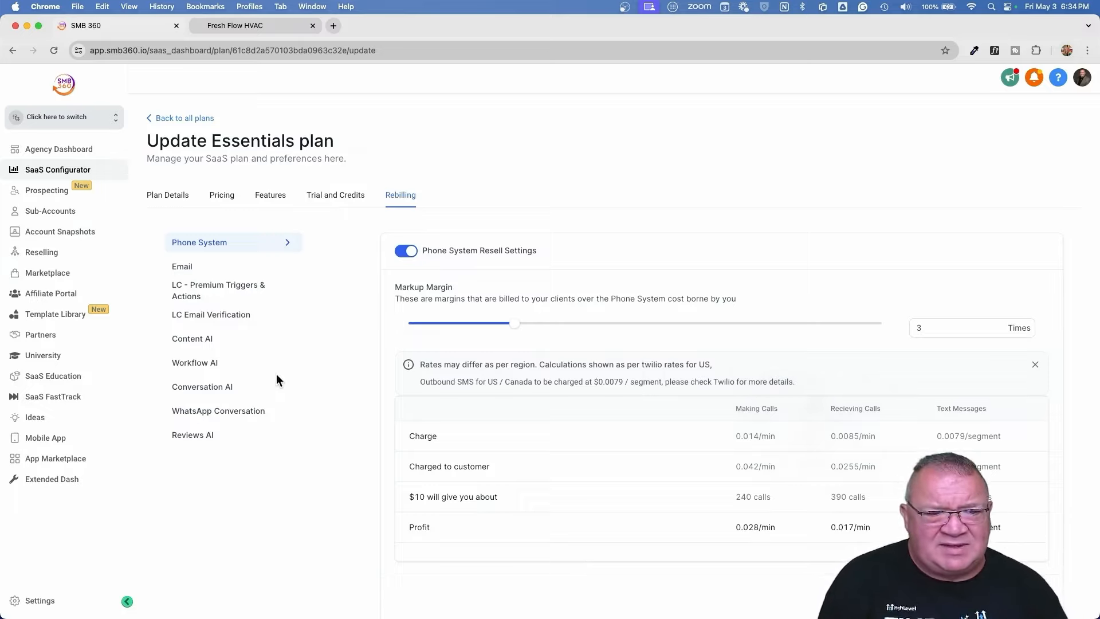
scroll(207, 366, up, 5)
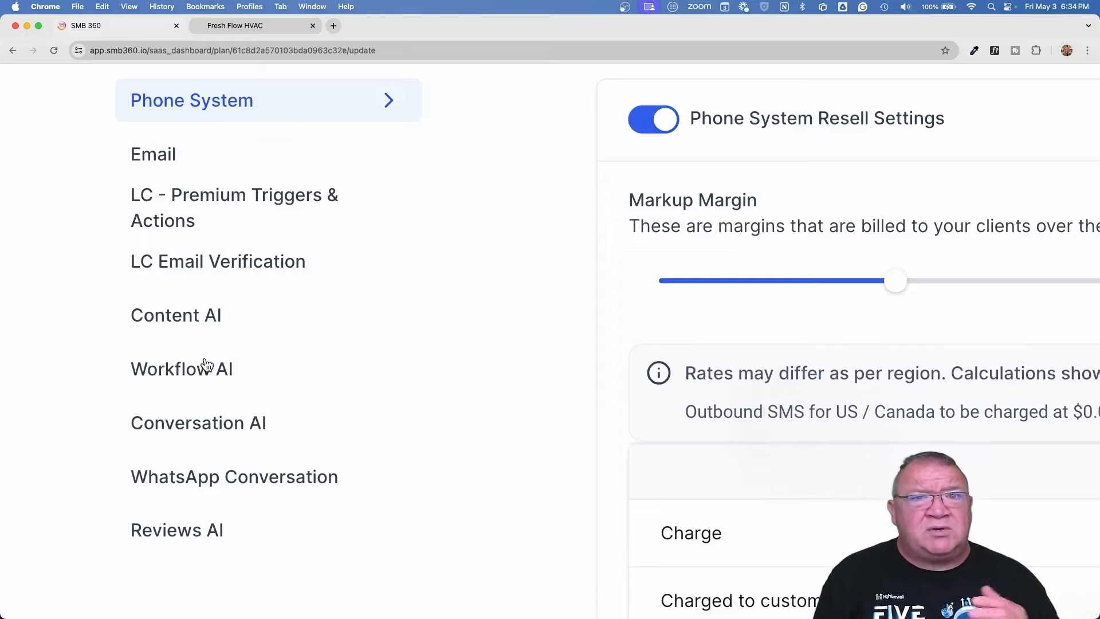
click(170, 427)
Step: Examine the Conversation AI markup margin, the per-message charges, the customer price and the profit for the Essentials plan
scroll(746, 447, down, 5)
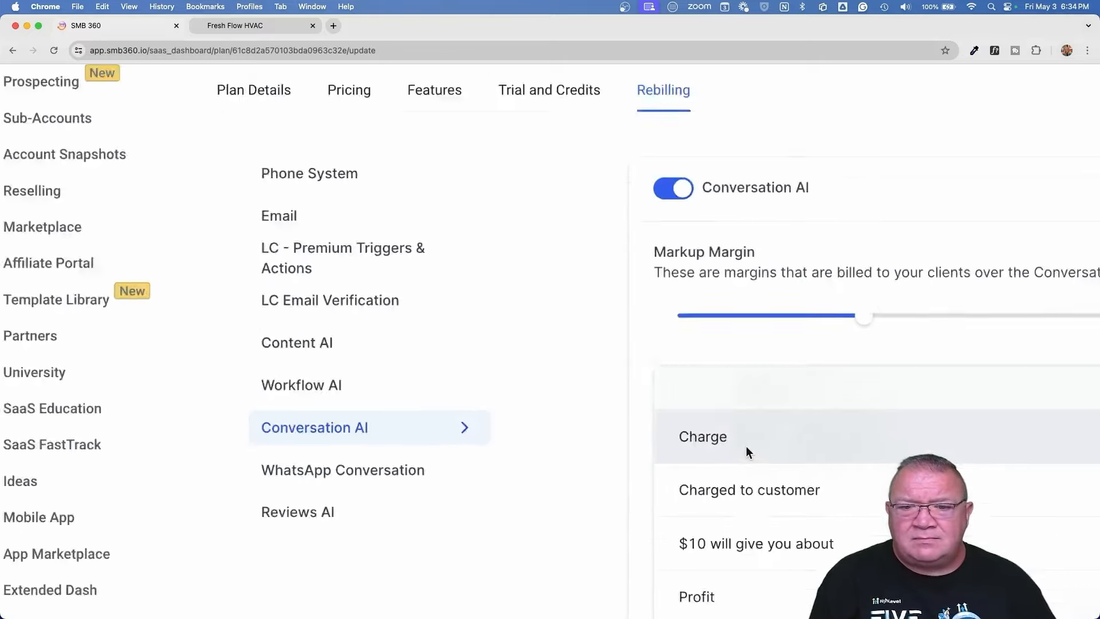
scroll(746, 447, right, 7)
scroll(746, 446, down, 3)
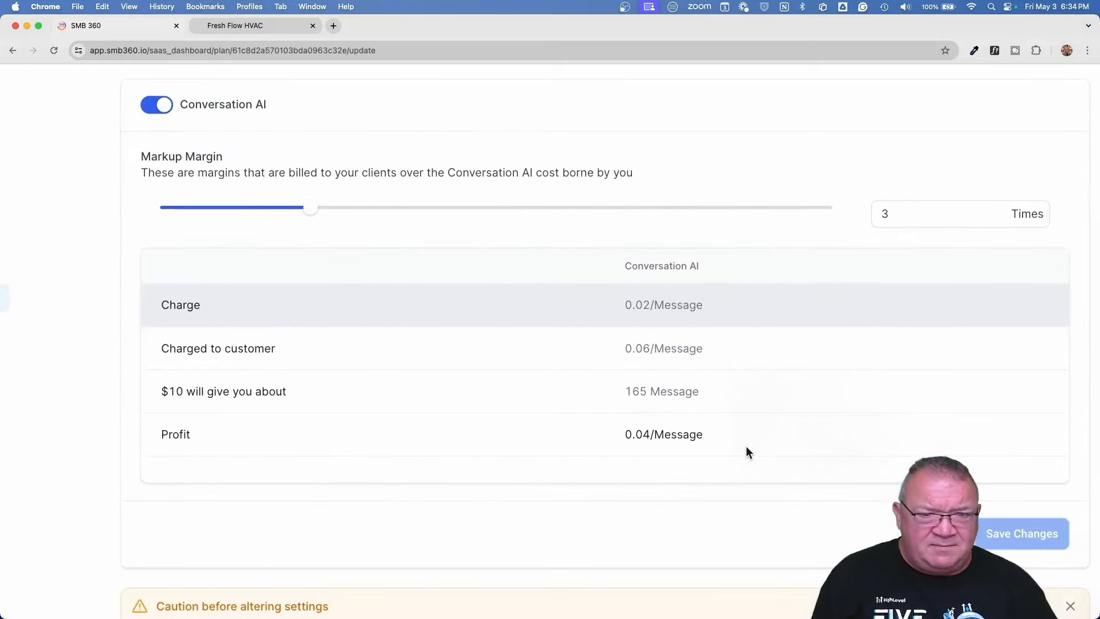
scroll(631, 411, up, 2)
scroll(632, 414, up, 2)
scroll(633, 414, left, 3)
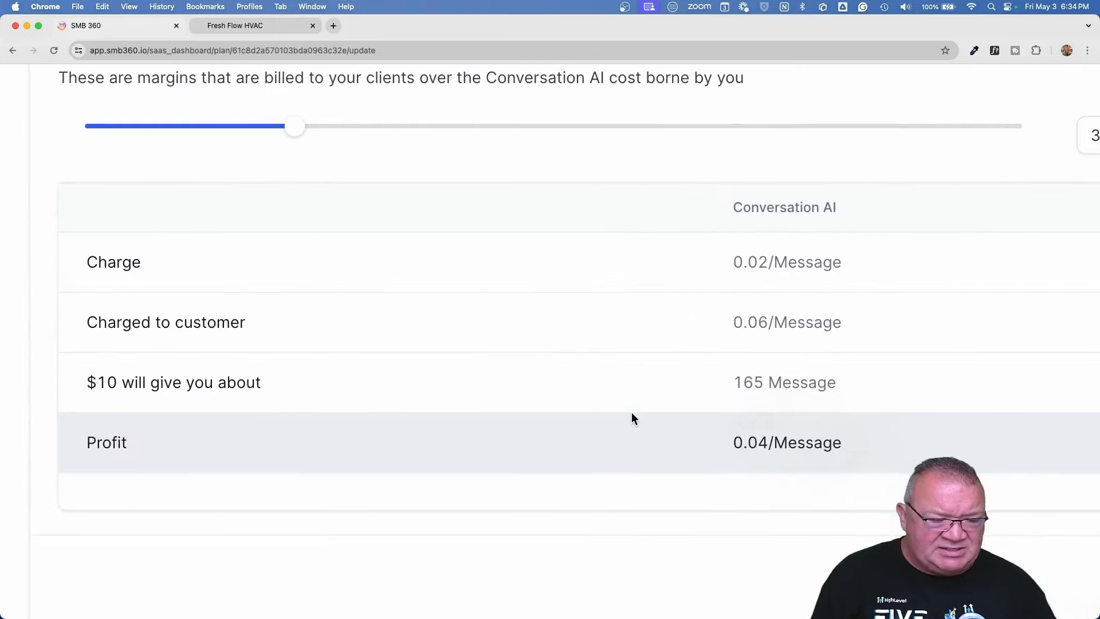
scroll(632, 414, up, 3)
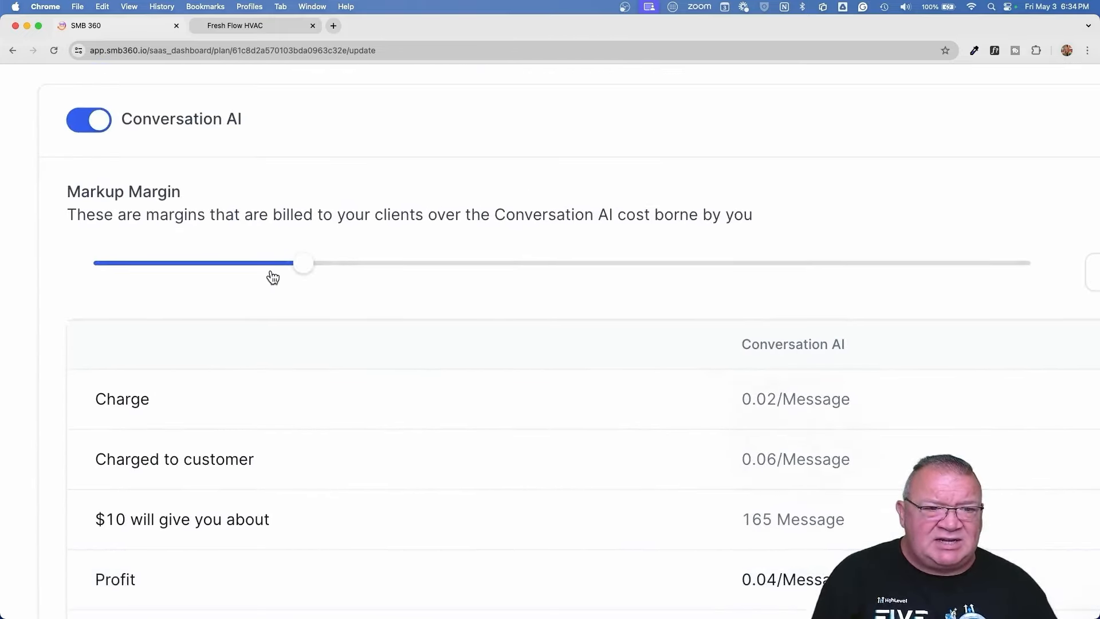
mouse_move(304, 266)
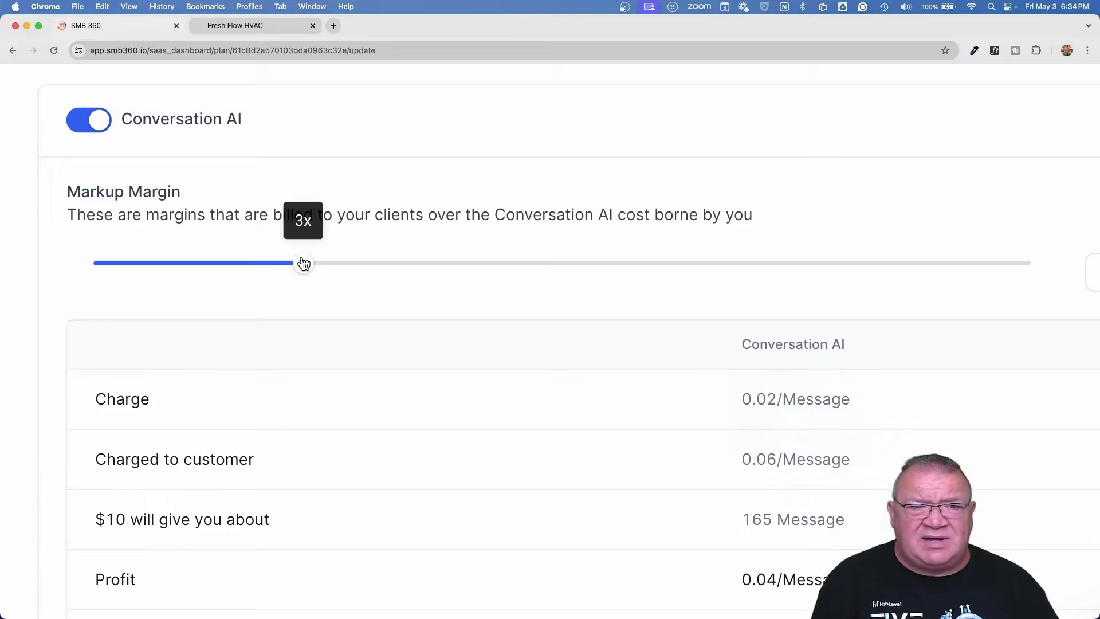
scroll(304, 264, down, 3)
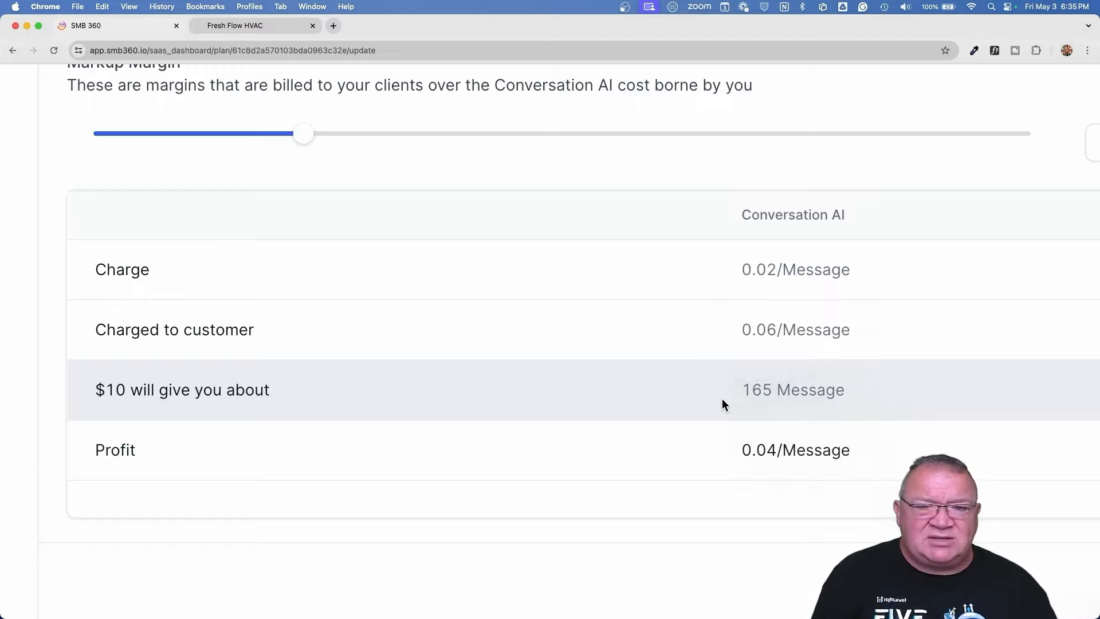
scroll(722, 398, down, 1)
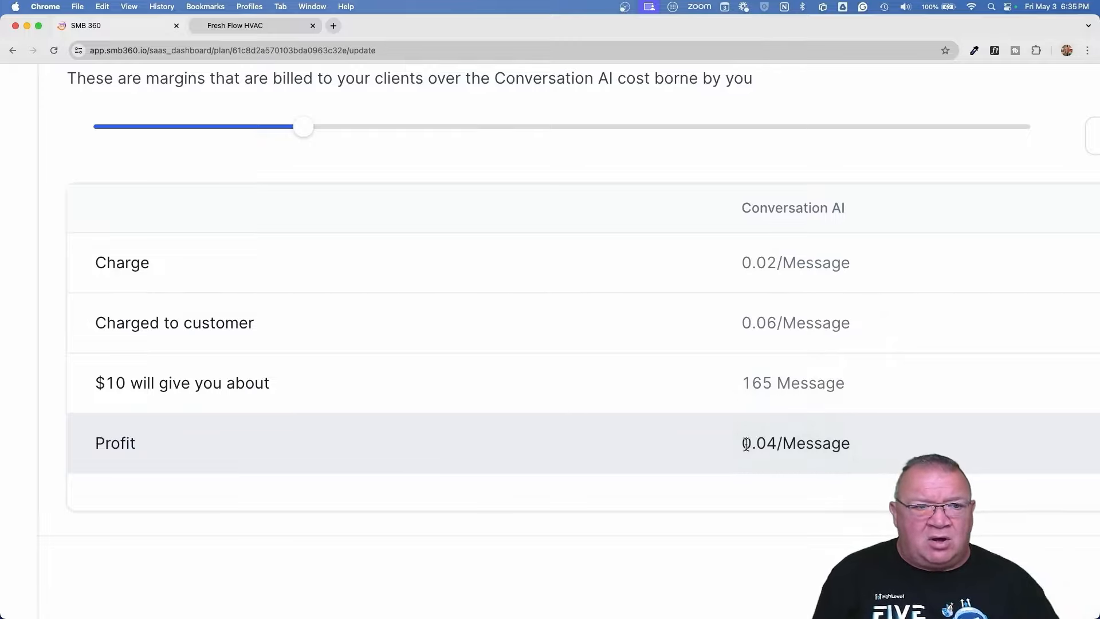
scroll(745, 442, left, 10)
scroll(576, 401, up, 3)
scroll(577, 401, up, 1)
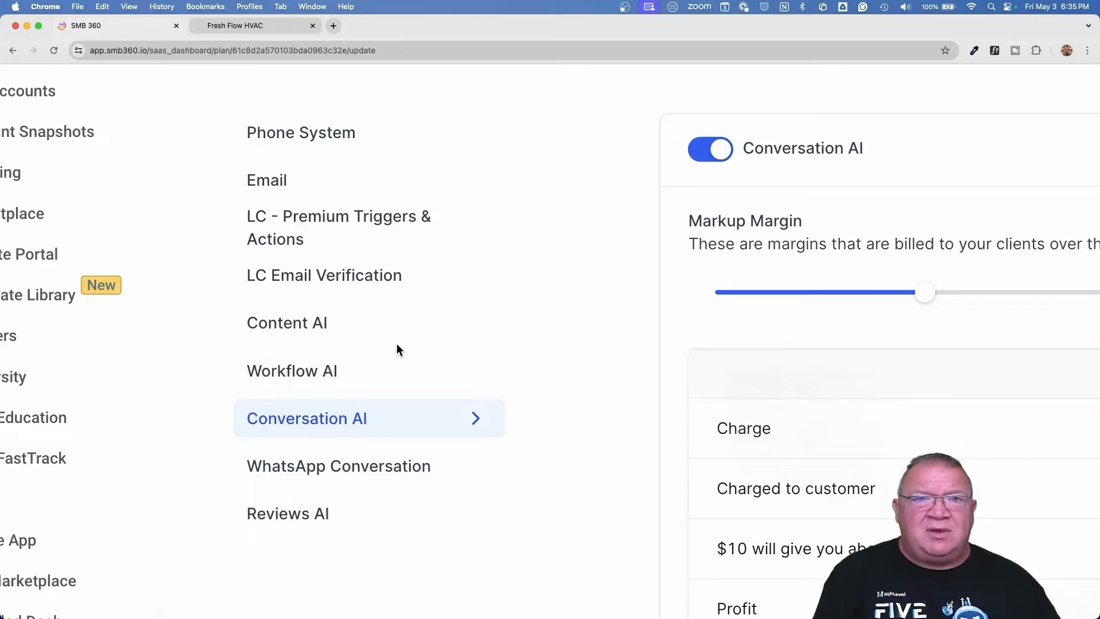
scroll(397, 343, right, 10)
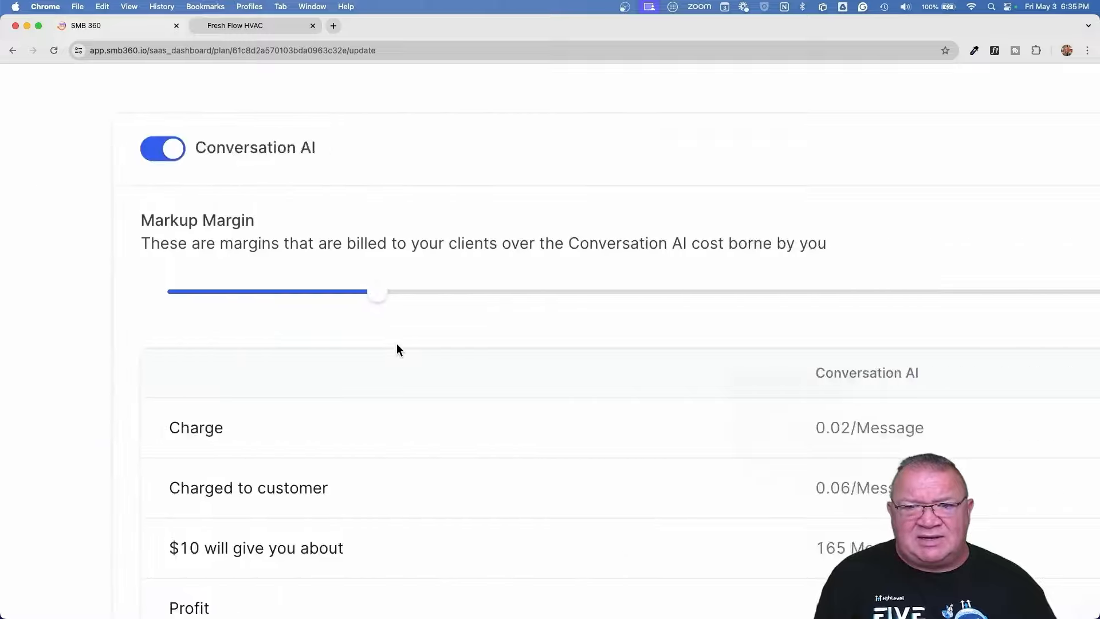
scroll(397, 345, down, 3)
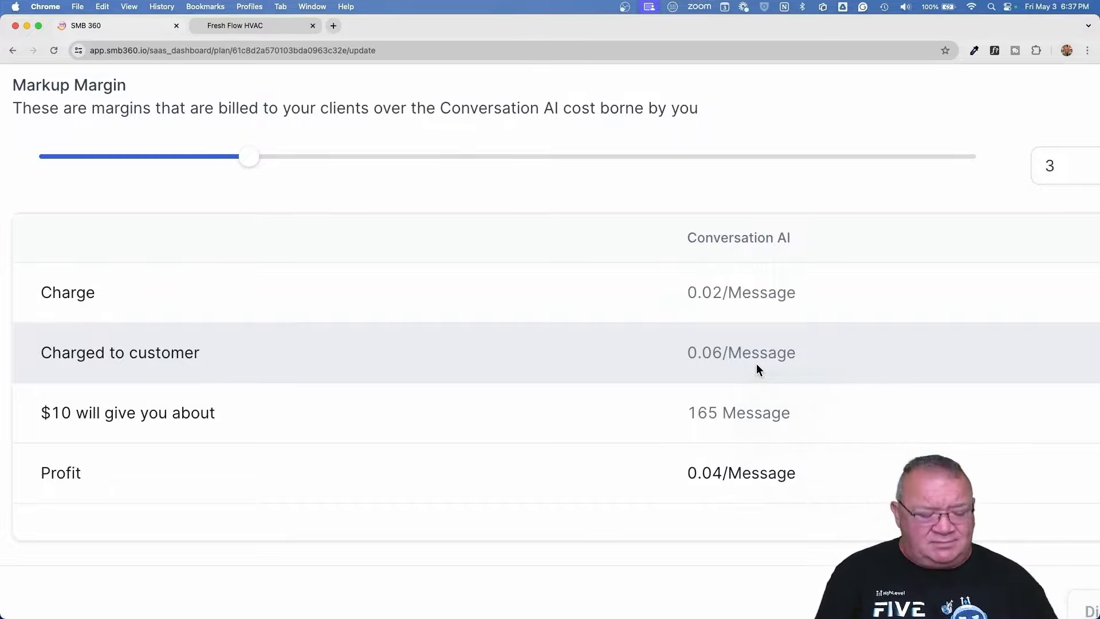
scroll(757, 363, down, 5)
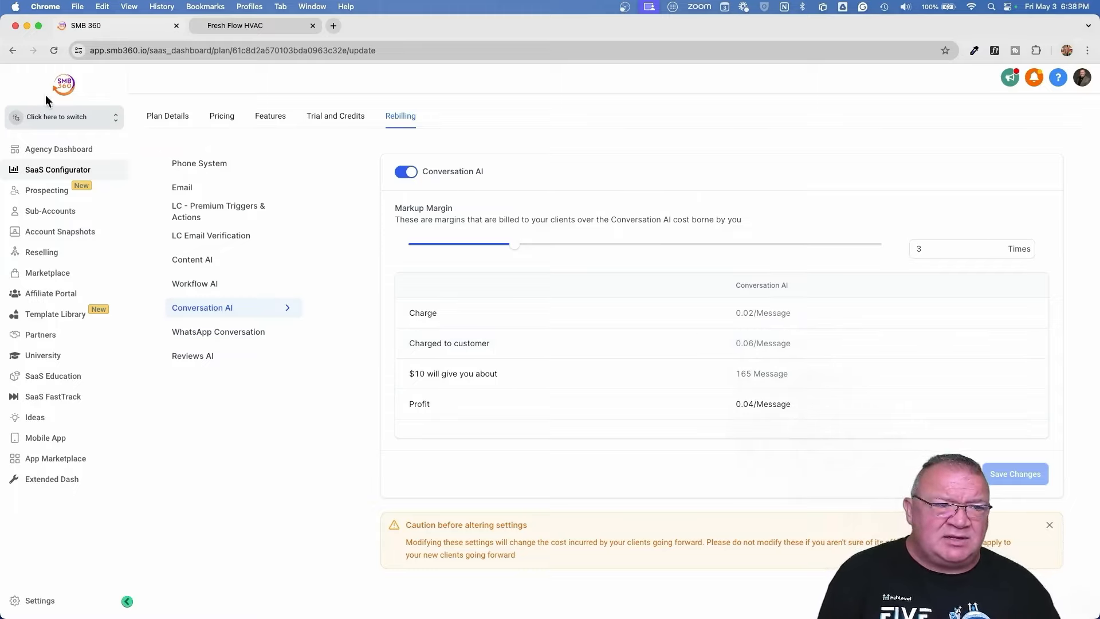
Step: Switch to the Fresh Flow HVAC sub-account and open its Conversation AI settings
click(95, 122)
click(196, 175)
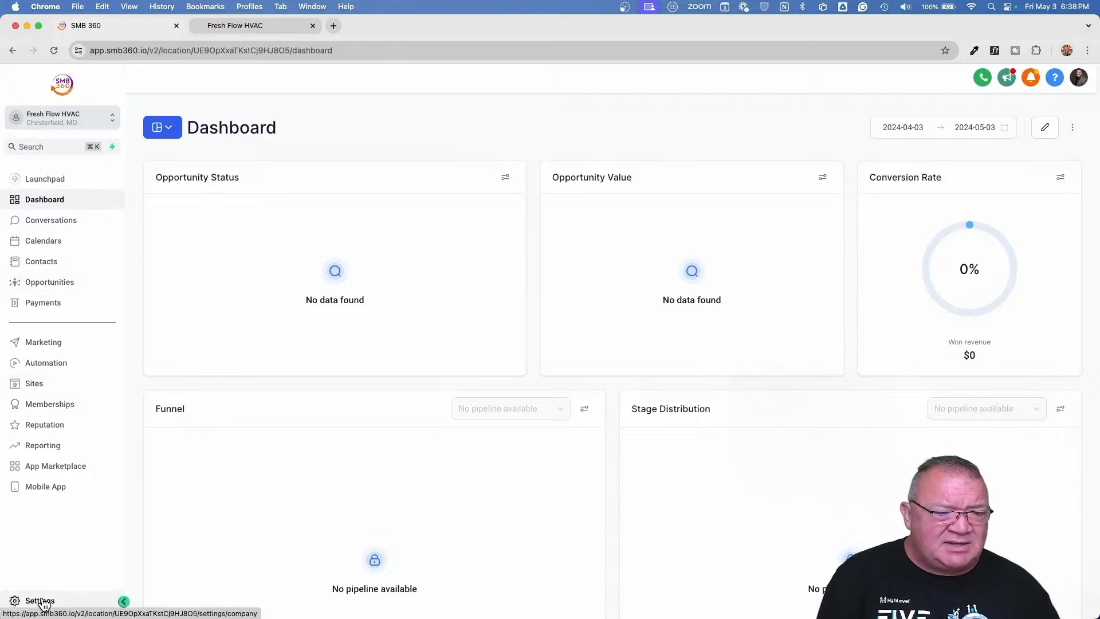
click(35, 600)
click(43, 372)
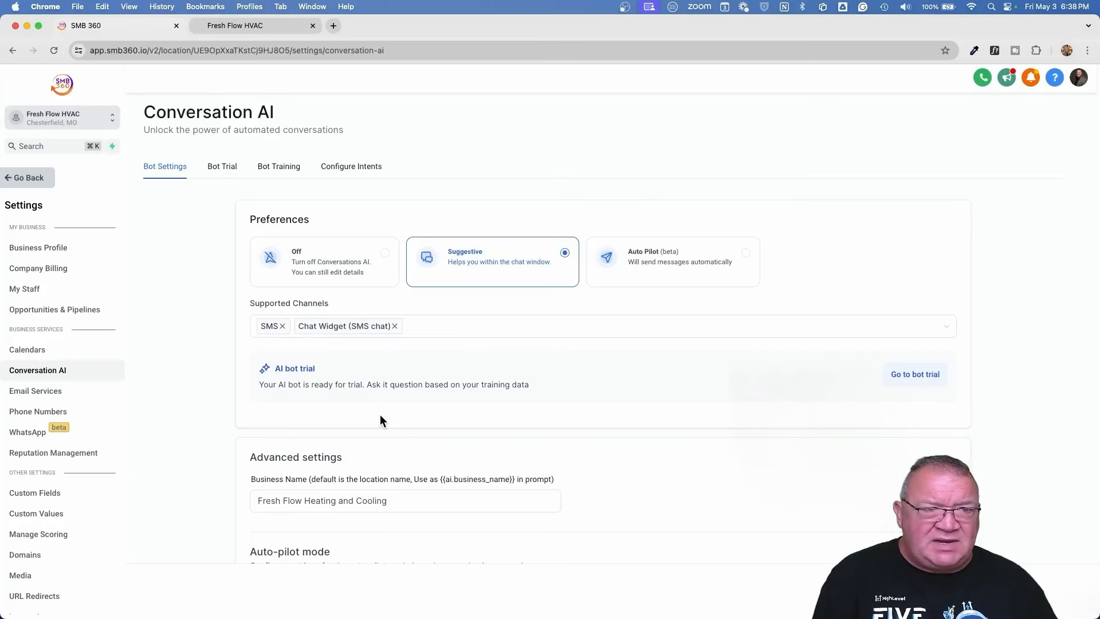
Step: Review the Conversation AI bot settings, including the operating mode preferences, supported channels, business name and auto-pilot options
scroll(380, 417, up, 5)
scroll(380, 416, up, 5)
scroll(380, 416, left, 2)
scroll(233, 367, left, 2)
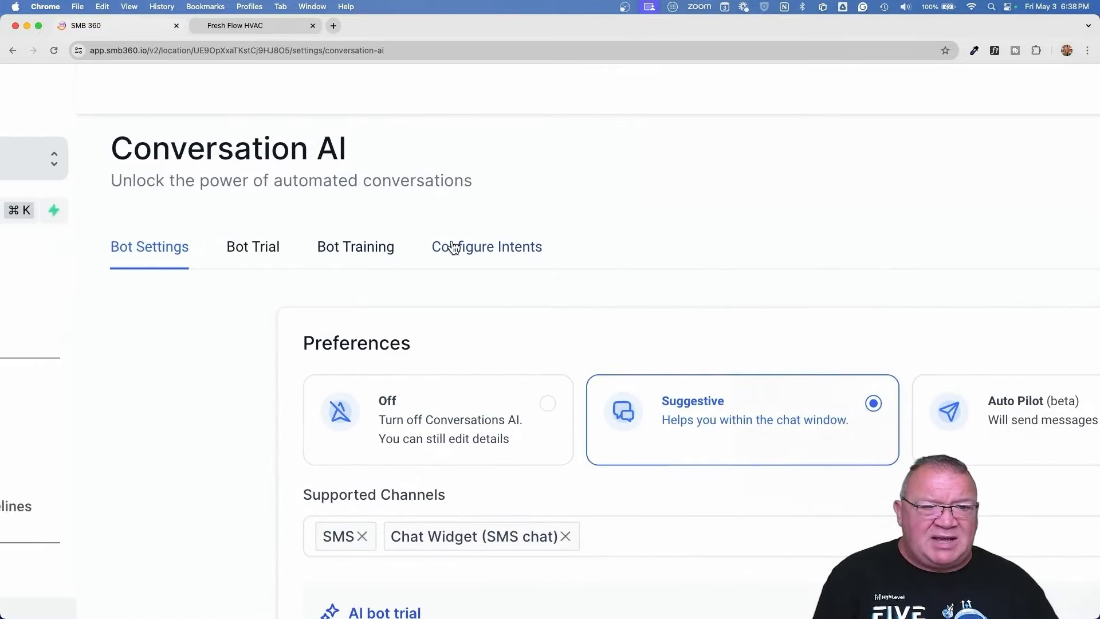
scroll(543, 273, right, 3)
scroll(542, 272, down, 5)
scroll(542, 273, down, 1)
scroll(541, 270, right, 1)
scroll(707, 352, down, 10)
scroll(709, 350, down, 10)
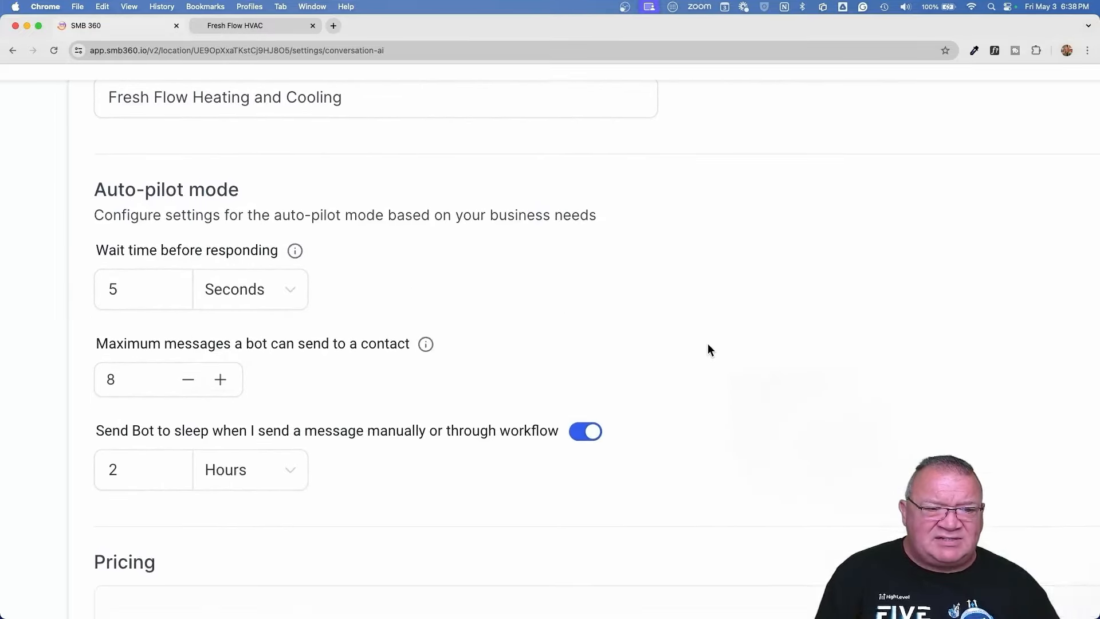
scroll(709, 350, up, 10)
scroll(709, 344, down, 5)
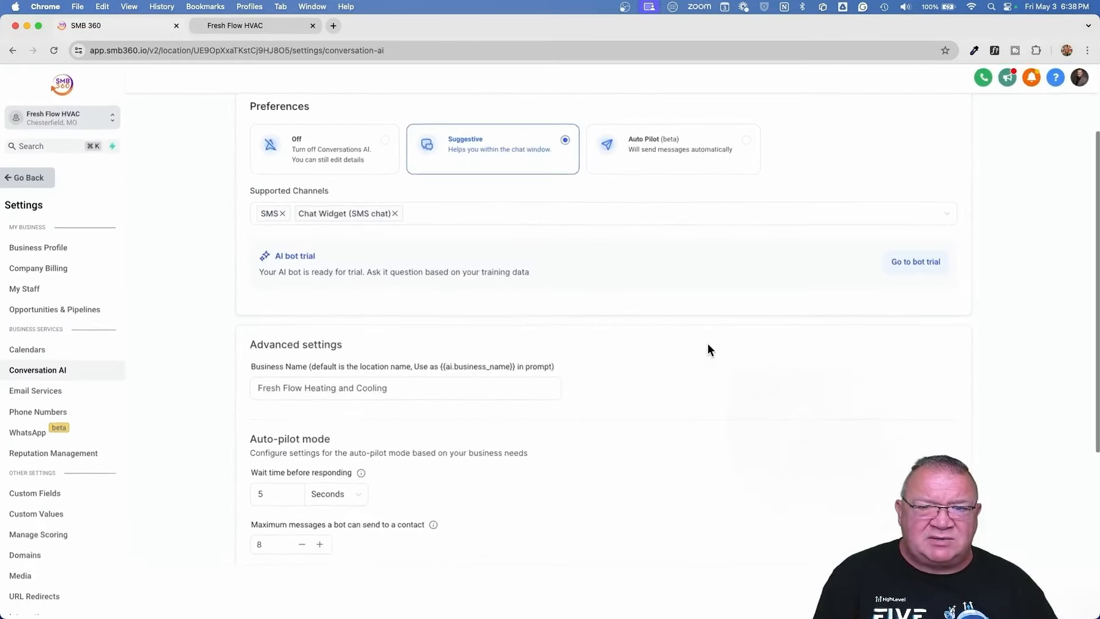
scroll(709, 344, up, 3)
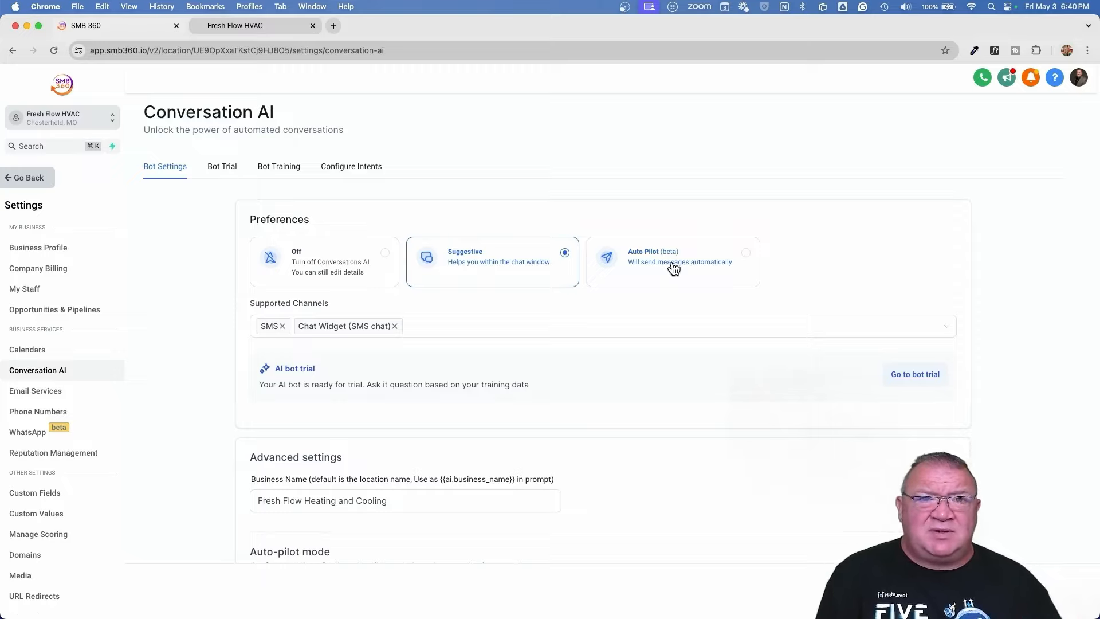
Step: Add Instagram to the bot's supported channels and remove it again
click(948, 332)
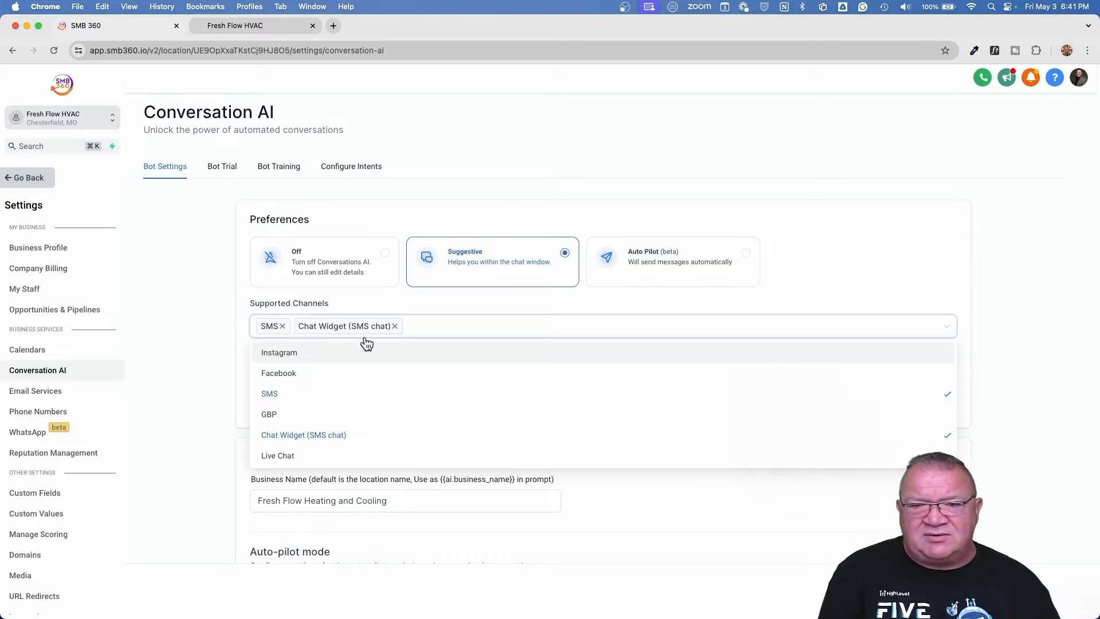
click(361, 356)
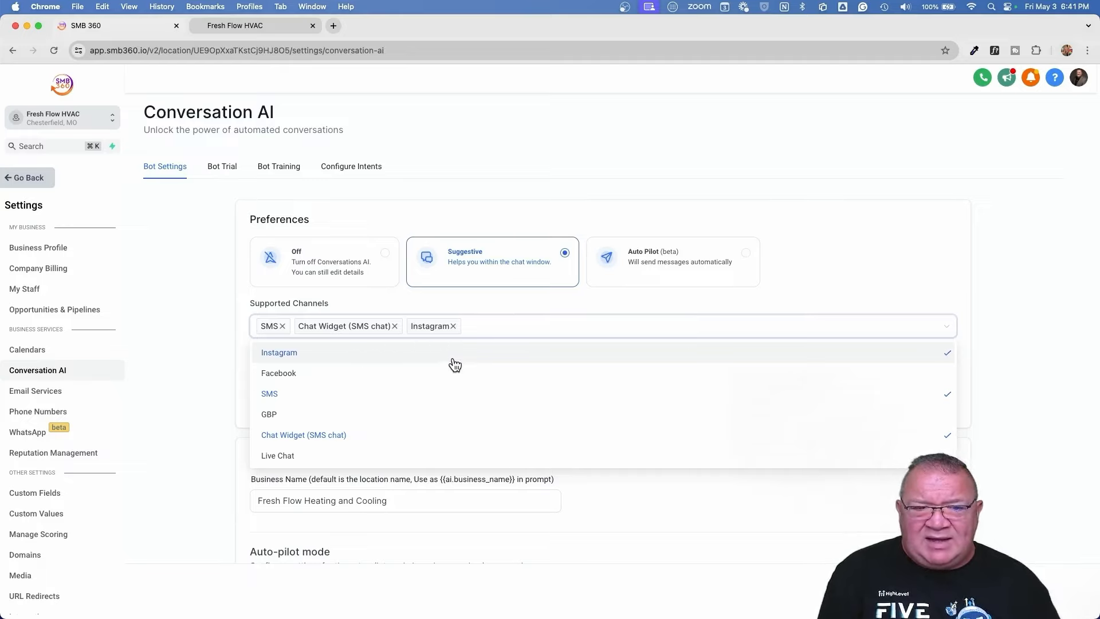
click(504, 304)
click(454, 327)
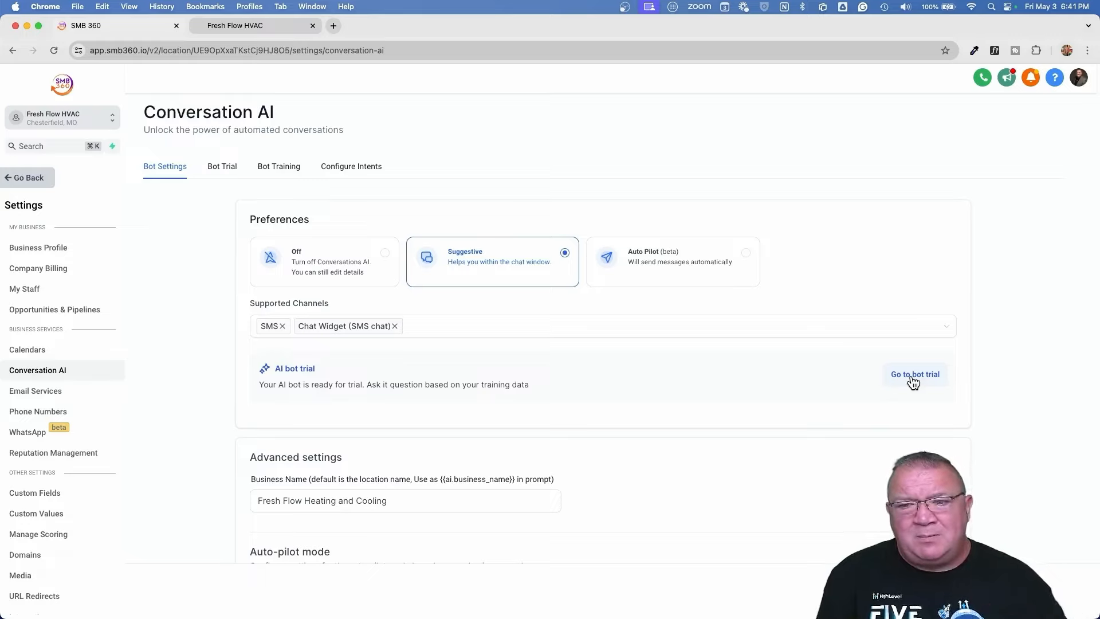
Step: Examine the business name in the bot's advanced settings and its {{ai.business_name}} prompt placeholder
scroll(693, 414, down, 5)
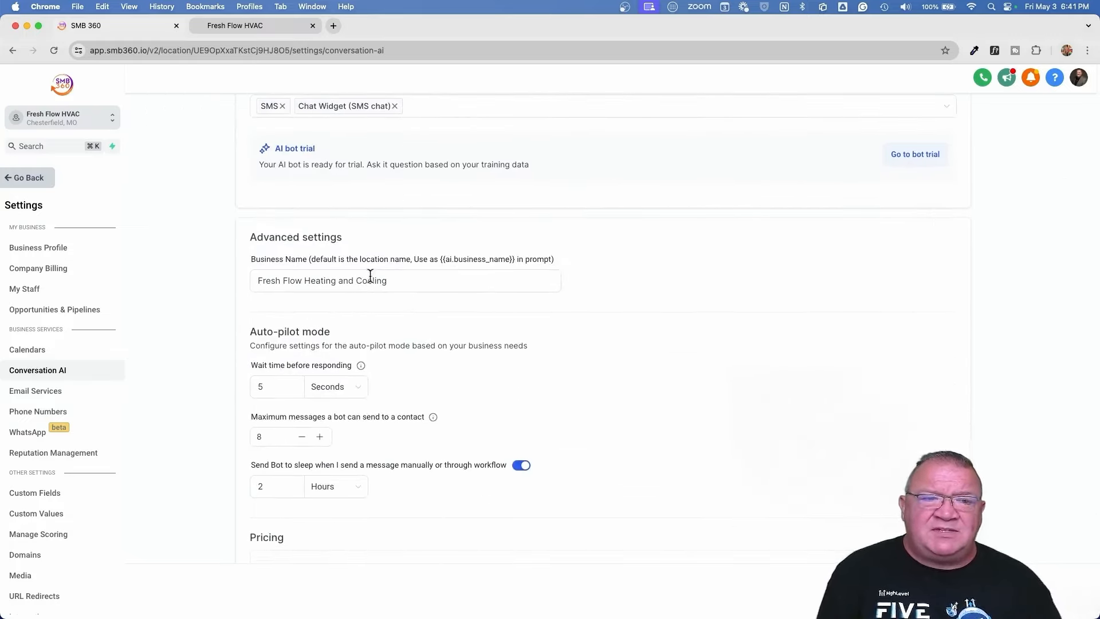
scroll(306, 285, up, 3)
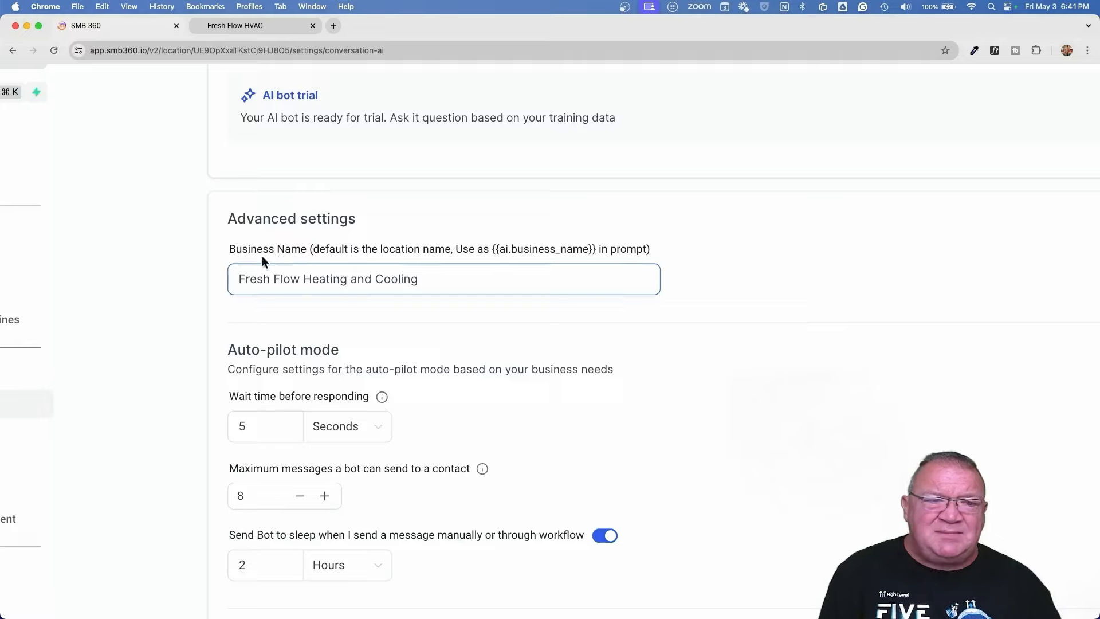
drag(235, 280, 450, 275)
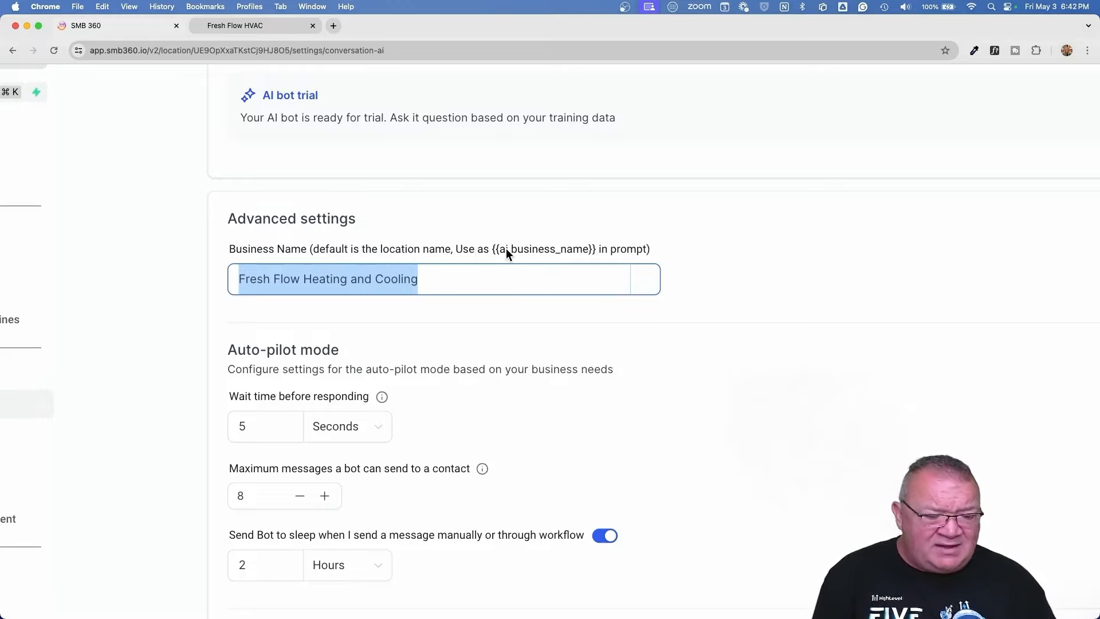
scroll(507, 249, up, 5)
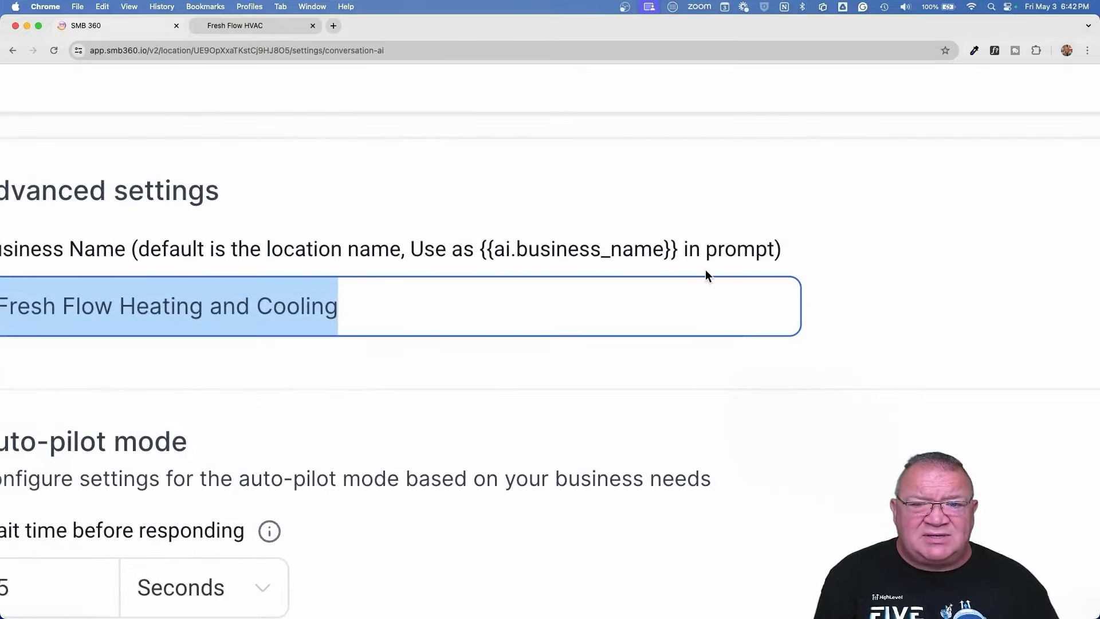
scroll(432, 304, down, 5)
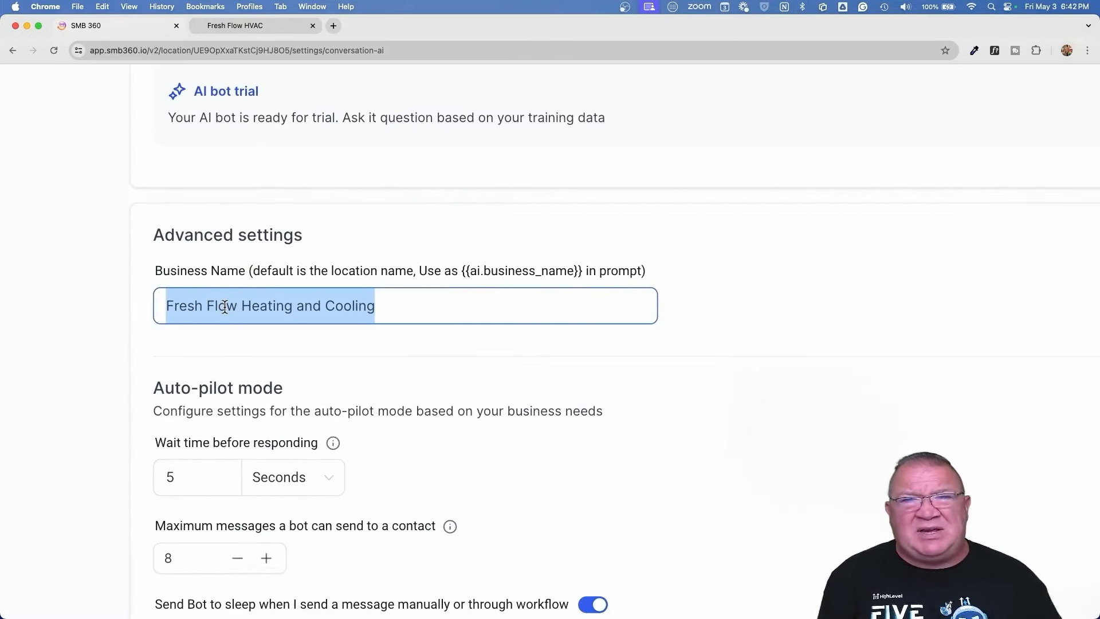
scroll(225, 307, down, 3)
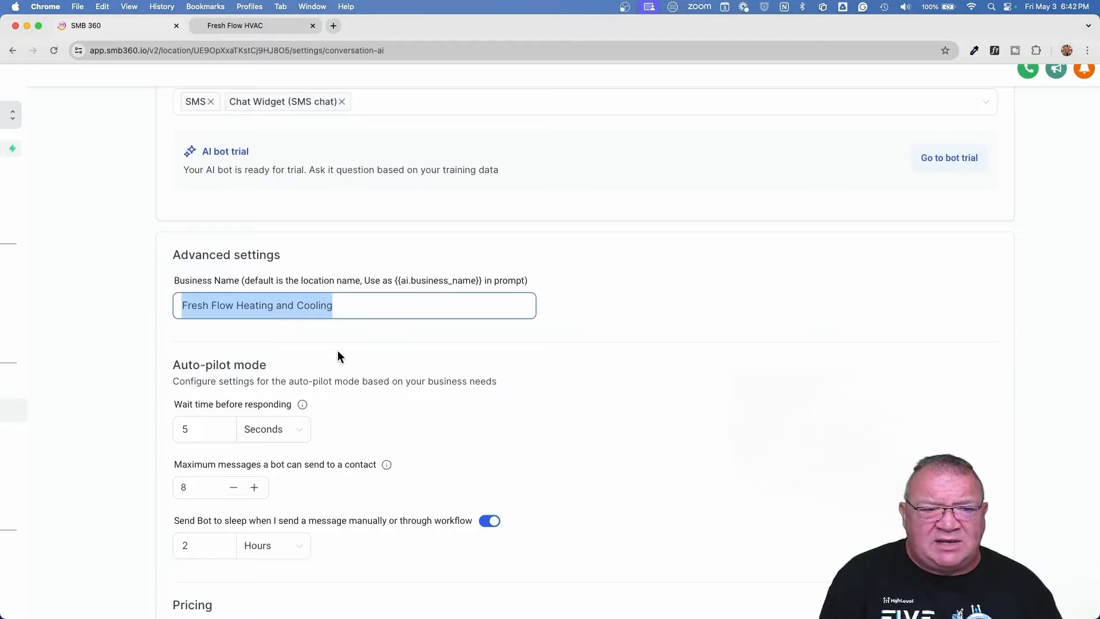
Step: Check the explanation of the auto-pilot wait time and set the wait before responding to 18 seconds
scroll(338, 353, down, 3)
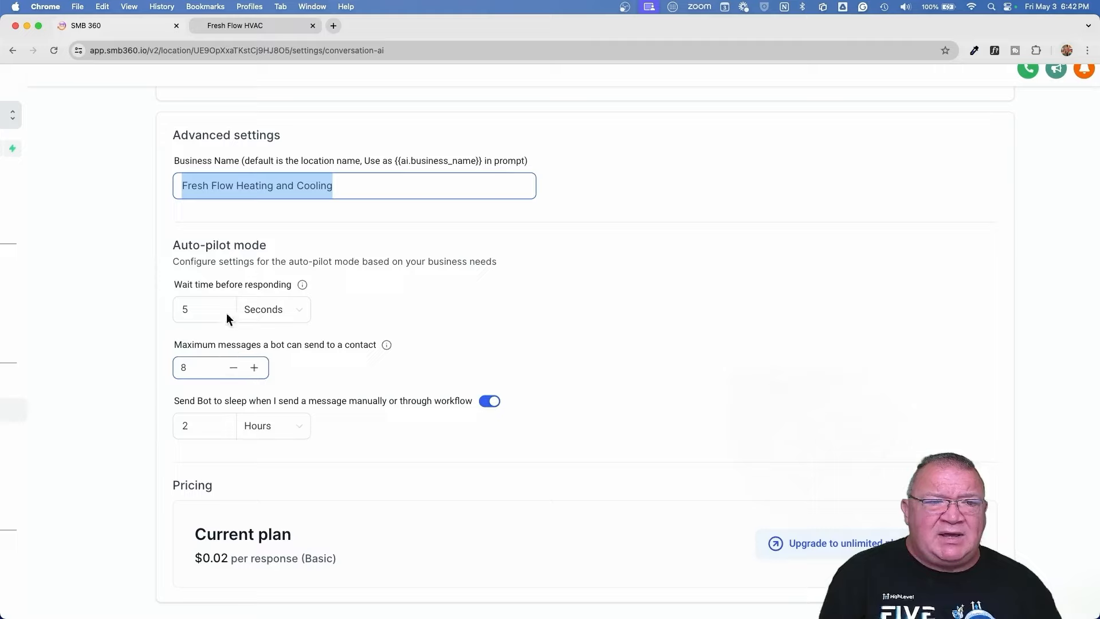
scroll(226, 281, down, 3)
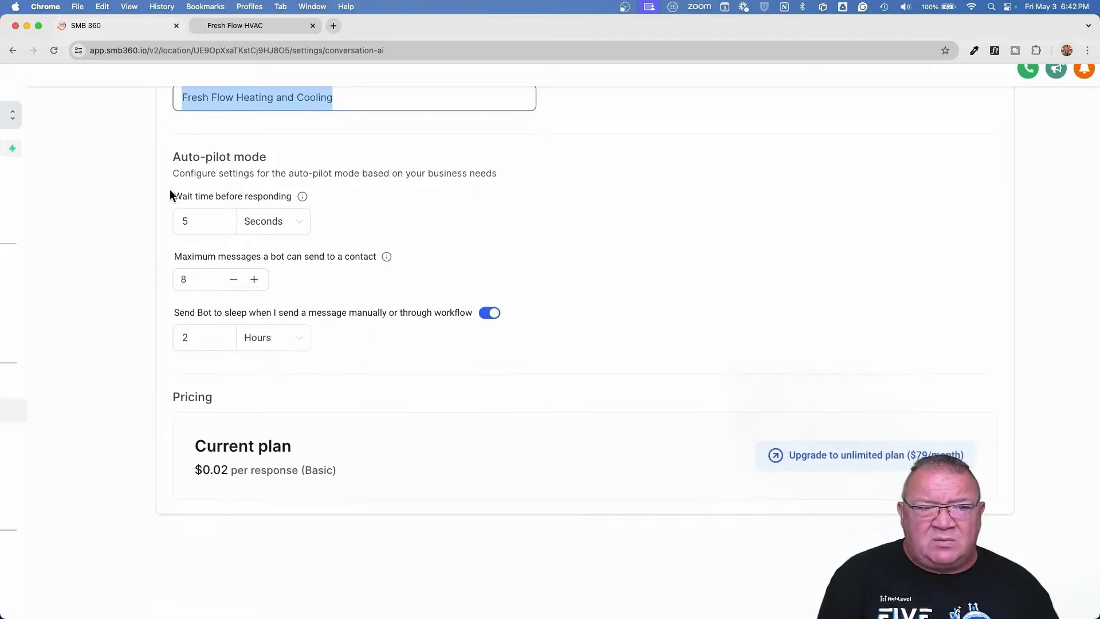
mouse_move(303, 197)
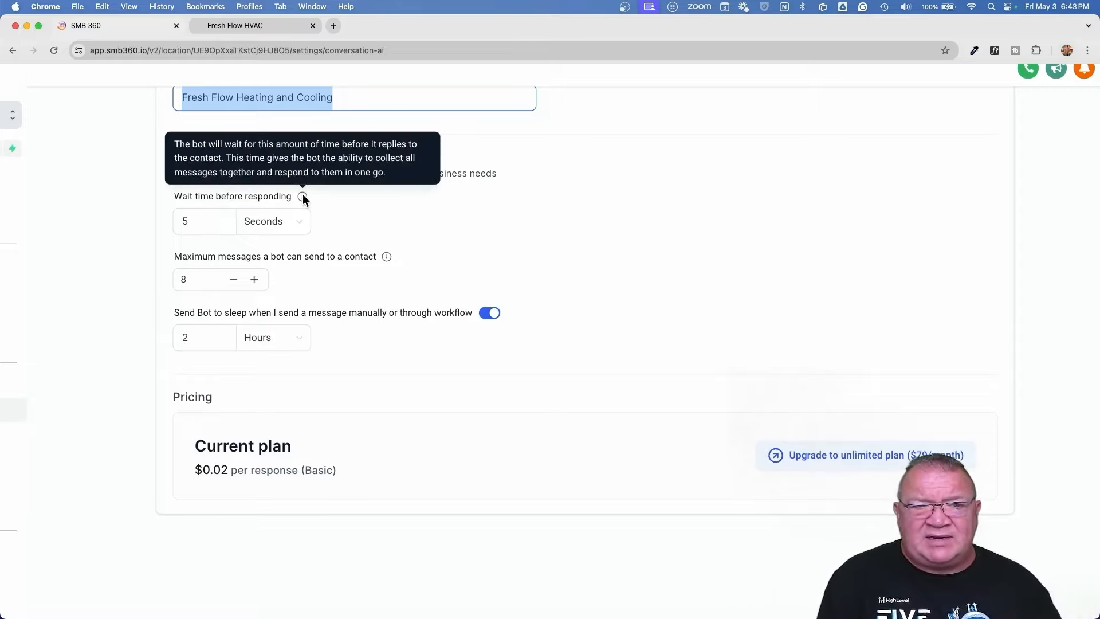
click(296, 227)
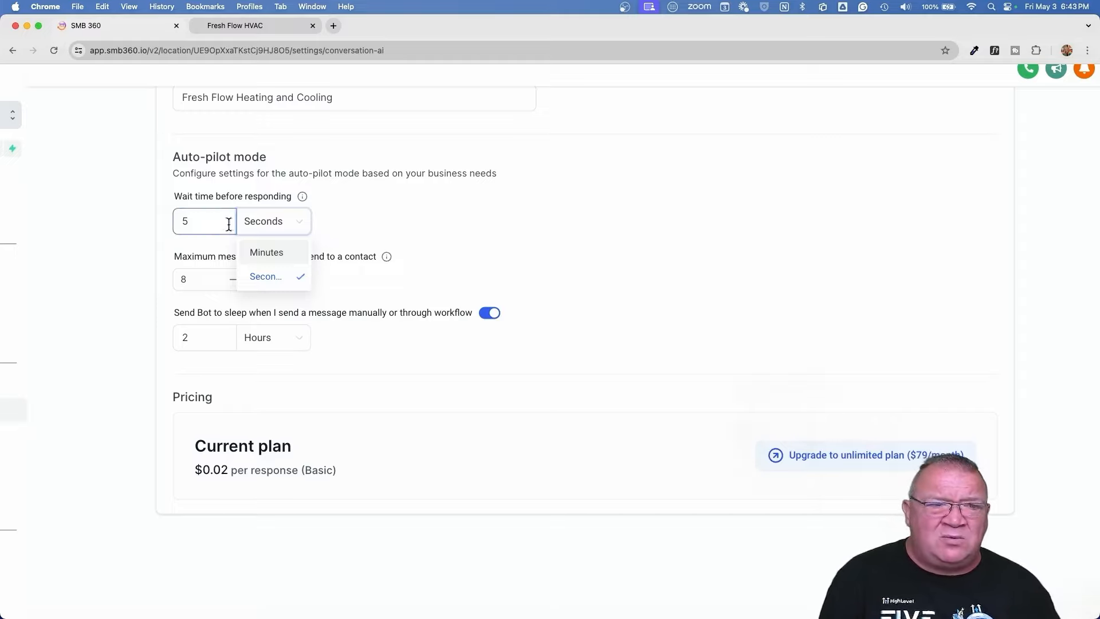
click(200, 220)
drag(187, 219, 168, 223)
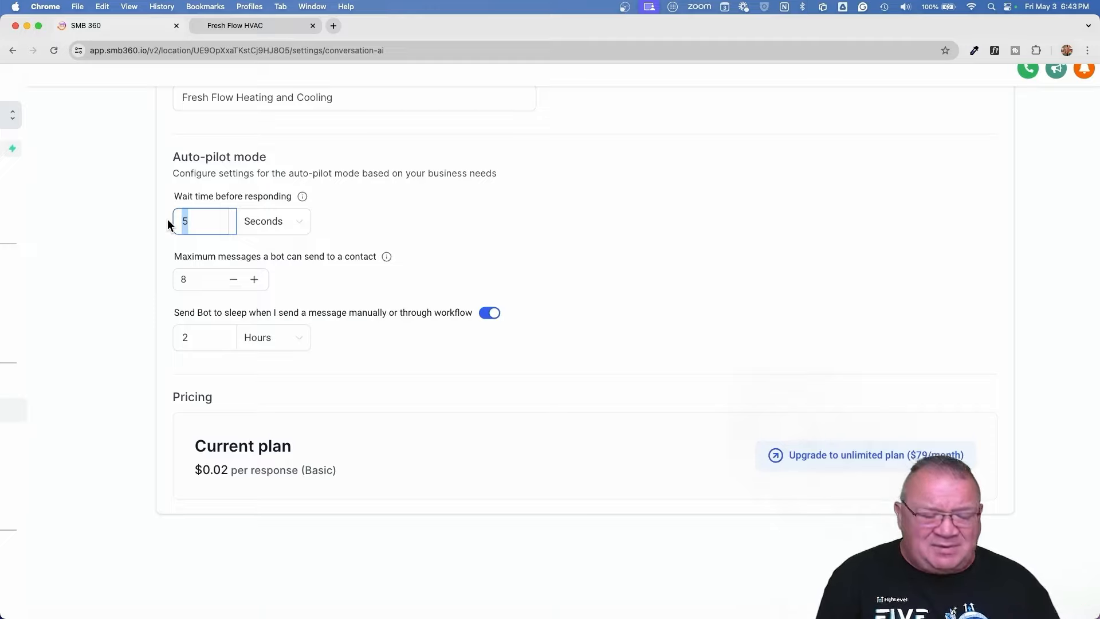
text(18)
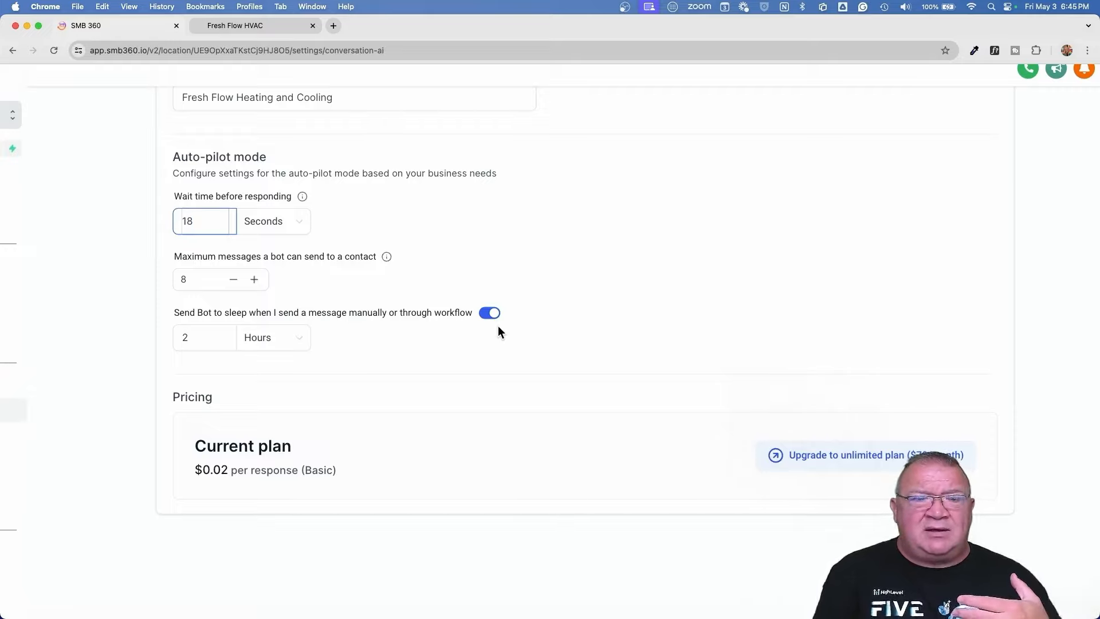
Step: View the chat widget on the Fresh Flow HVAC website and return to the bot settings
scroll(497, 325, up, 6)
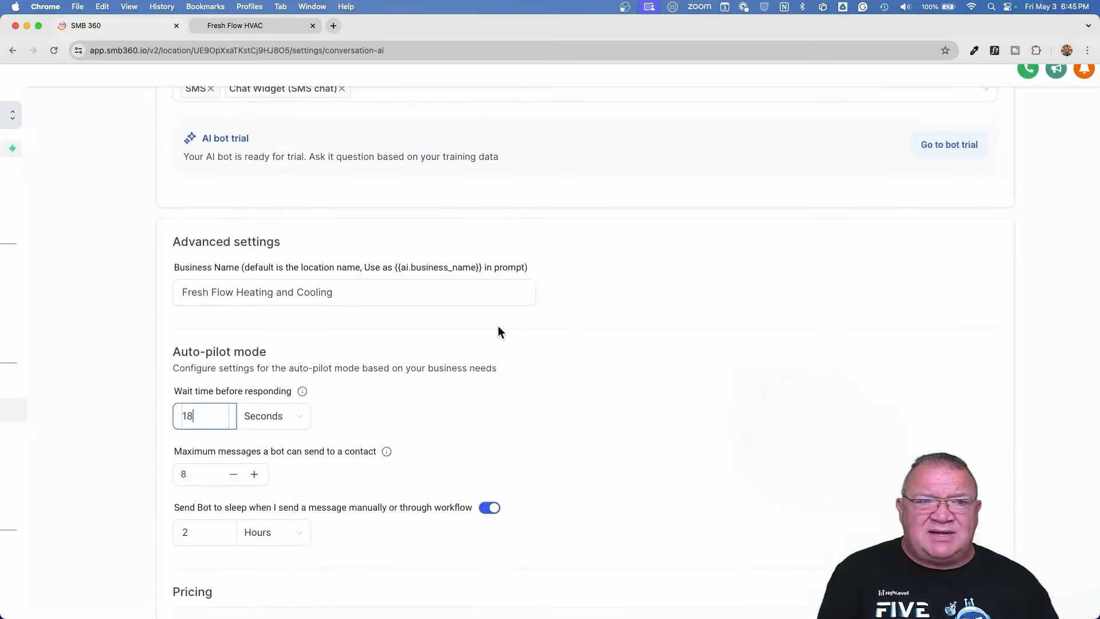
scroll(501, 359, down, 3)
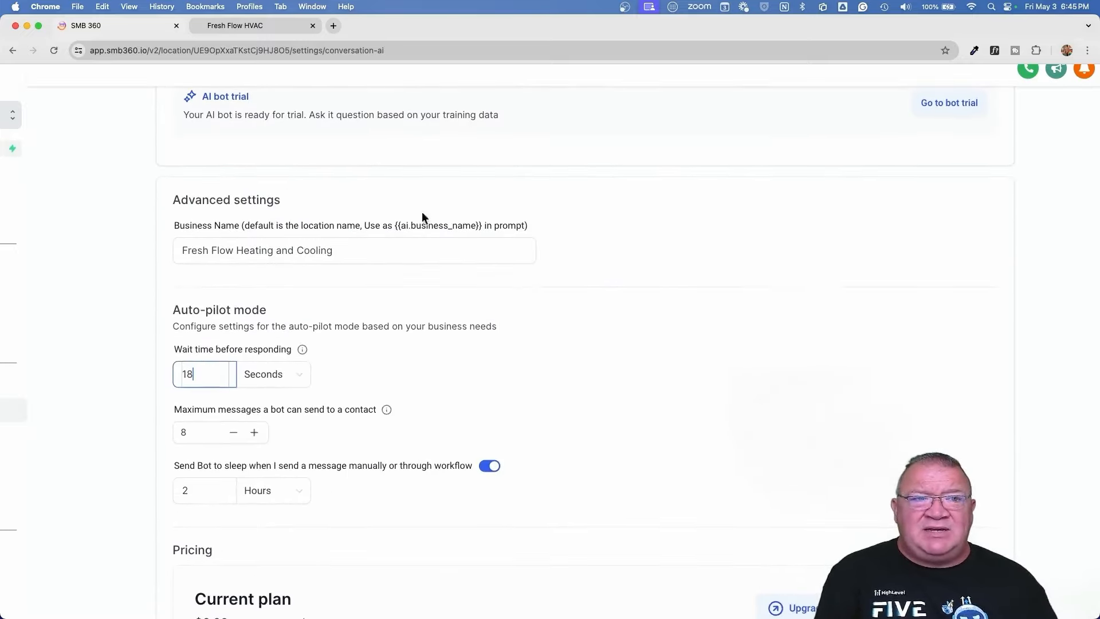
click(264, 25)
click(1072, 591)
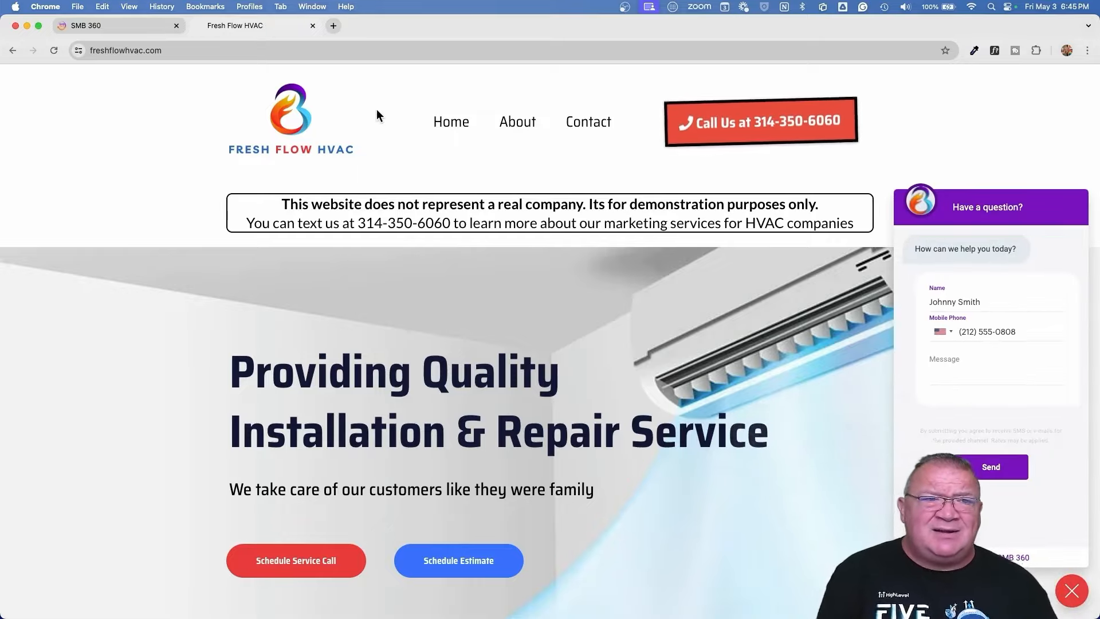
click(101, 26)
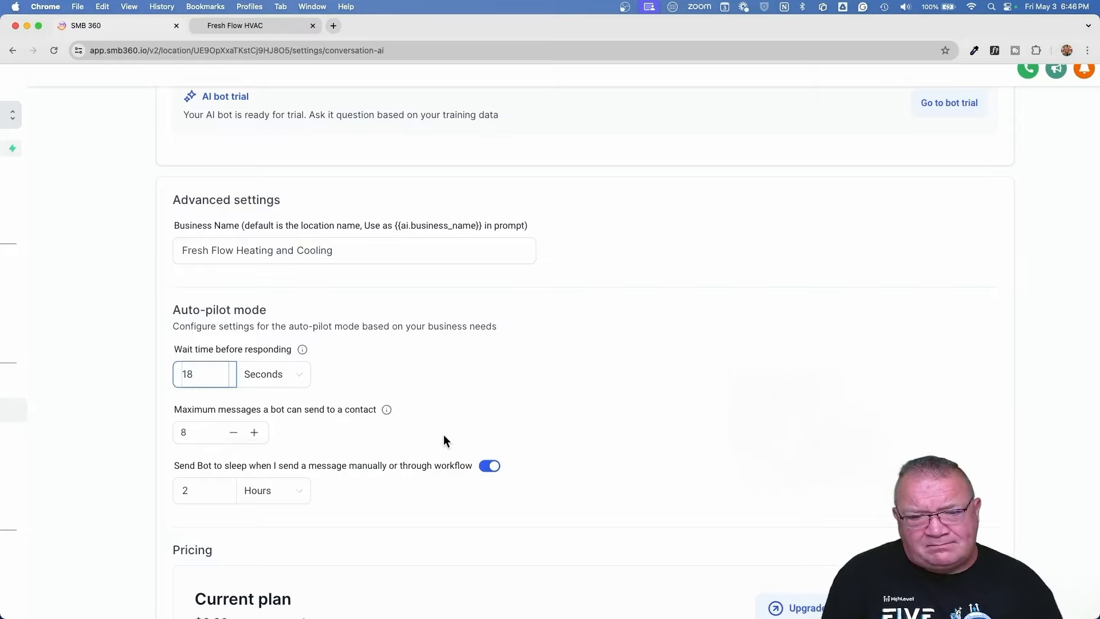
Step: Review the remaining auto-pilot options and the current pricing plan in the bot settings
key(super+minus)
scroll(444, 440, down, 3)
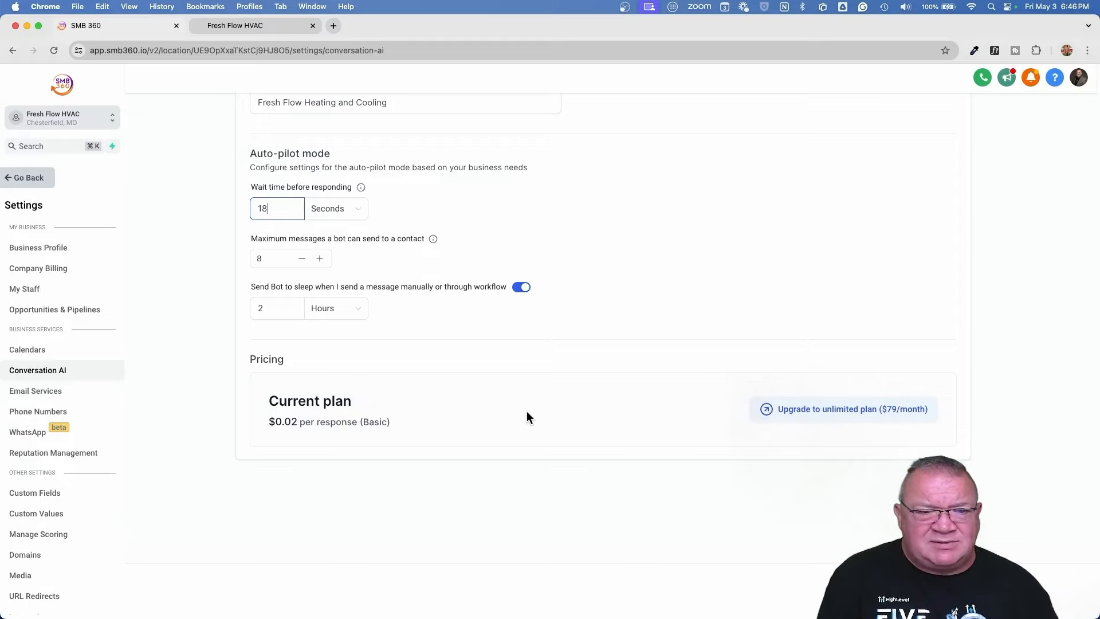
scroll(528, 411, up, 10)
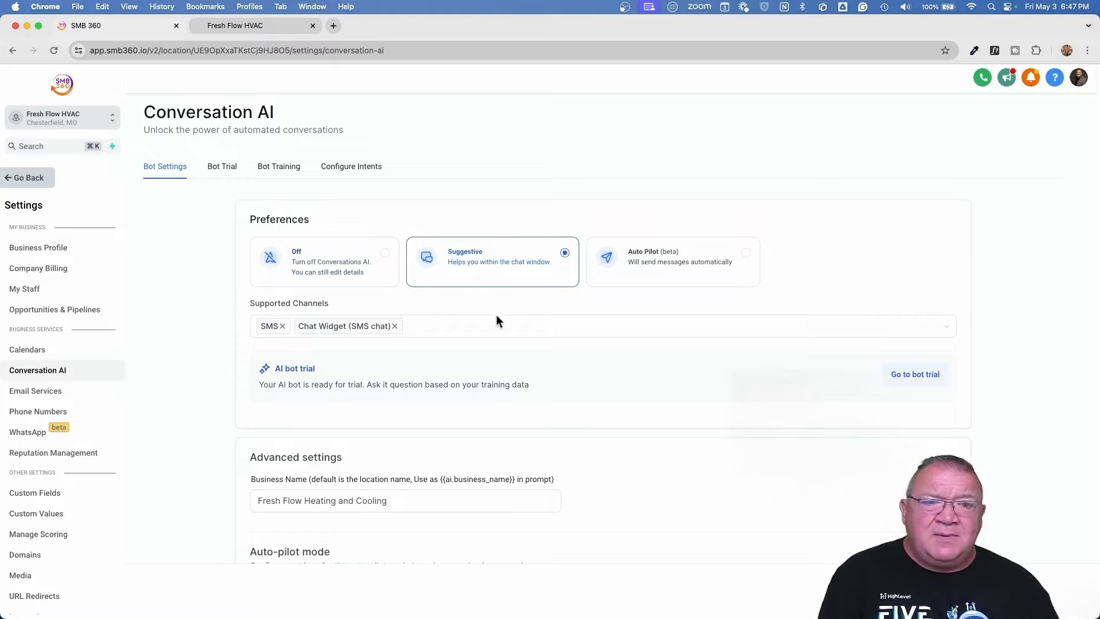
Step: Open the newest contact from the contacts list and bring up the AI-suggested SMS replies to the furnace question
click(29, 177)
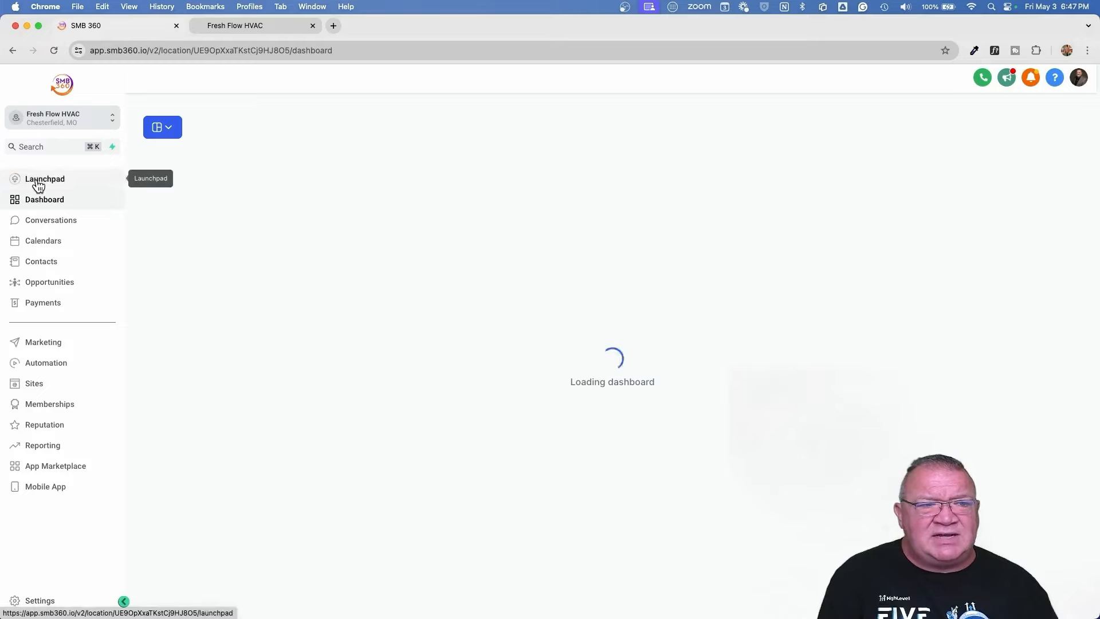
click(51, 264)
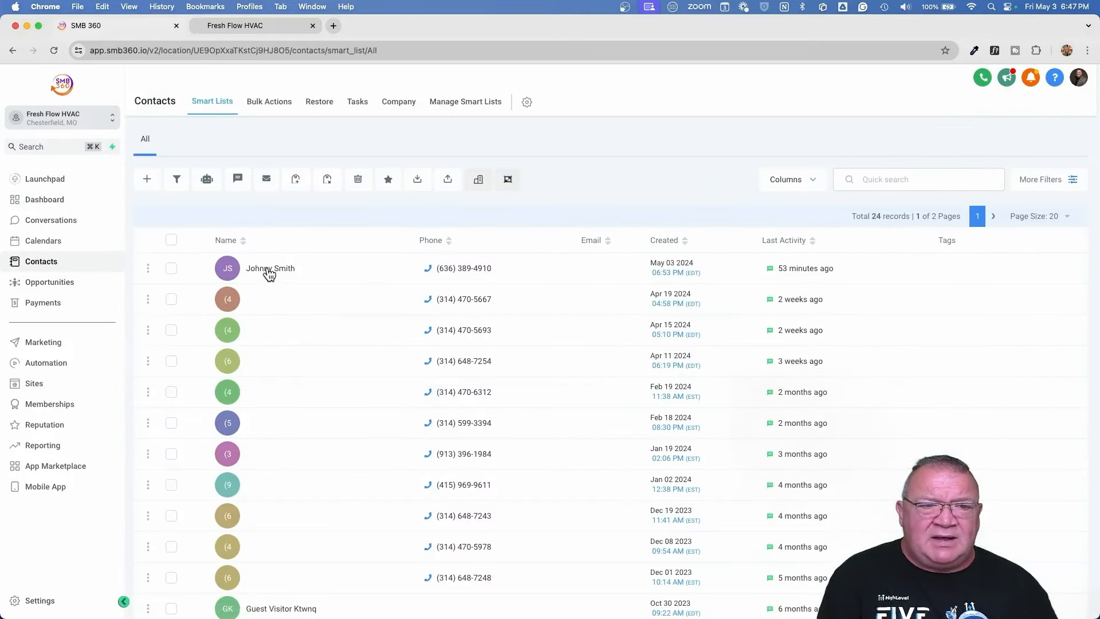
click(268, 270)
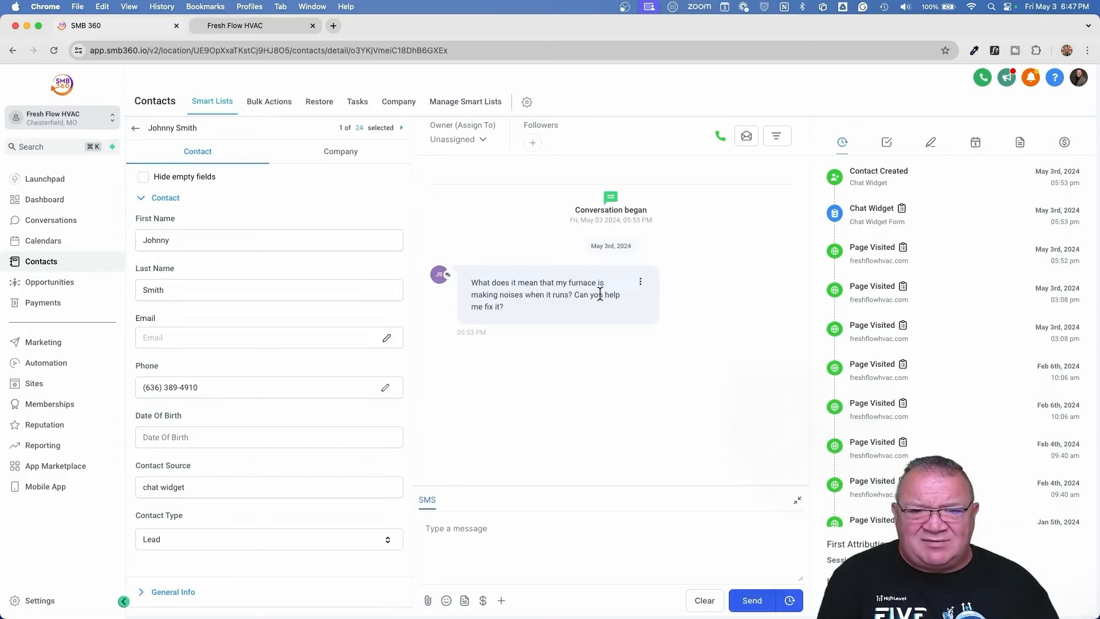
click(466, 546)
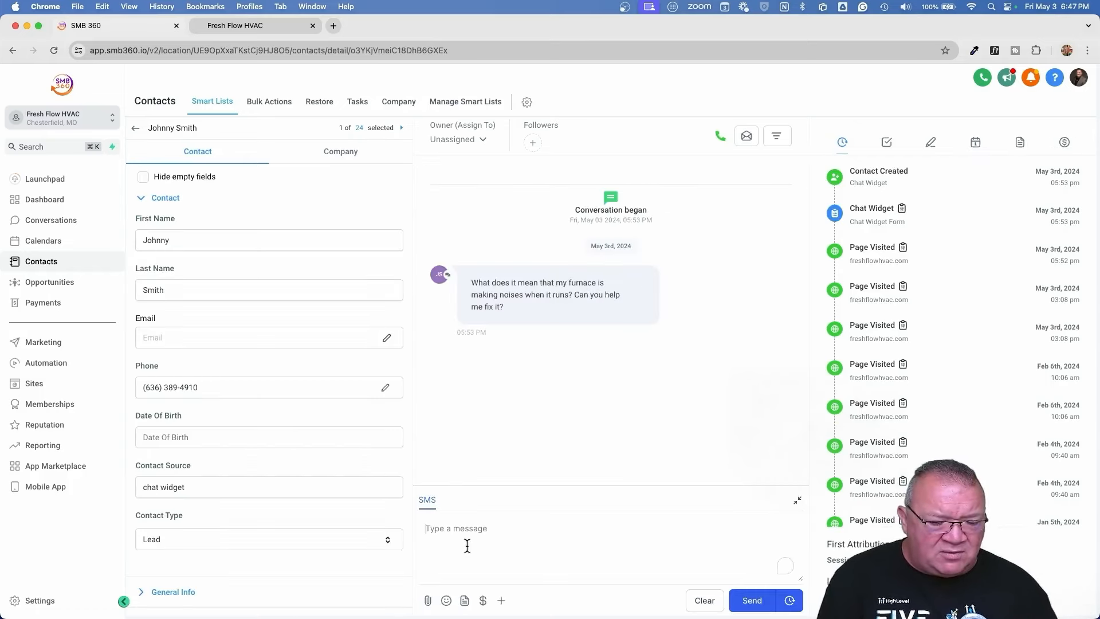
scroll(466, 544, up, 4)
scroll(465, 543, up, 3)
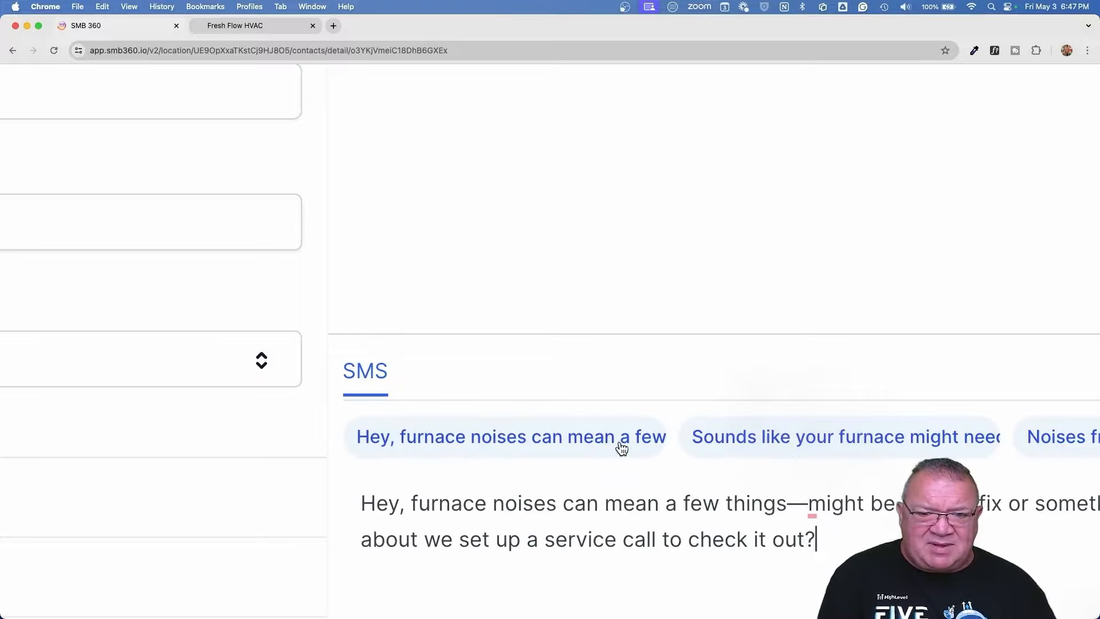
scroll(602, 338, down, 3)
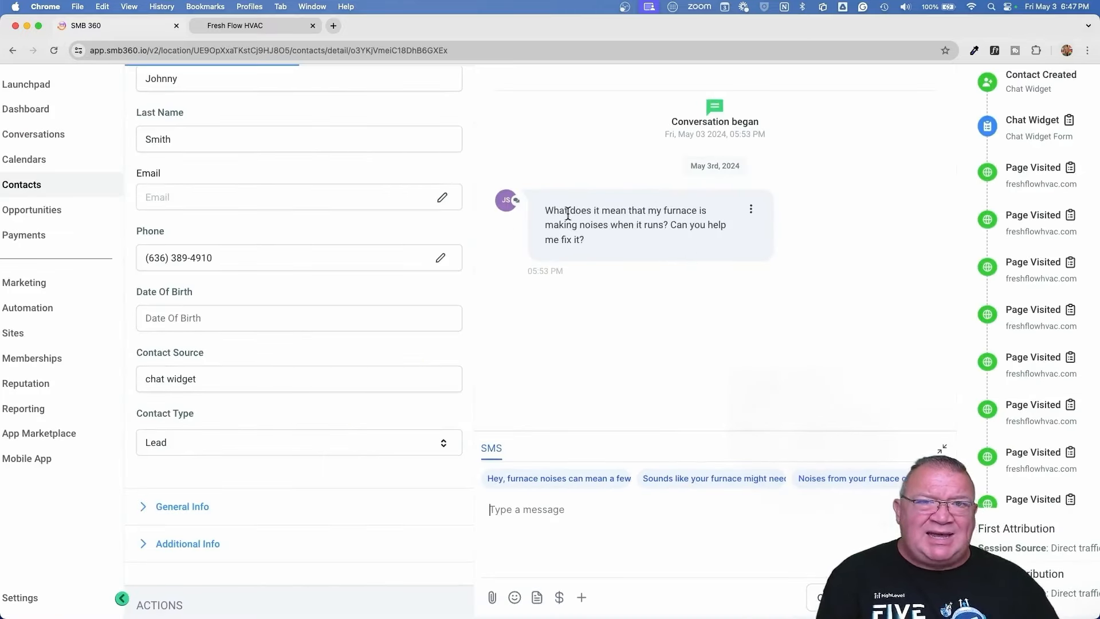
Step: Revisit the website's chat widget and preview the first suggested reply, "Hey, furnace noises can mean a few things", in the contact's conversation
click(243, 26)
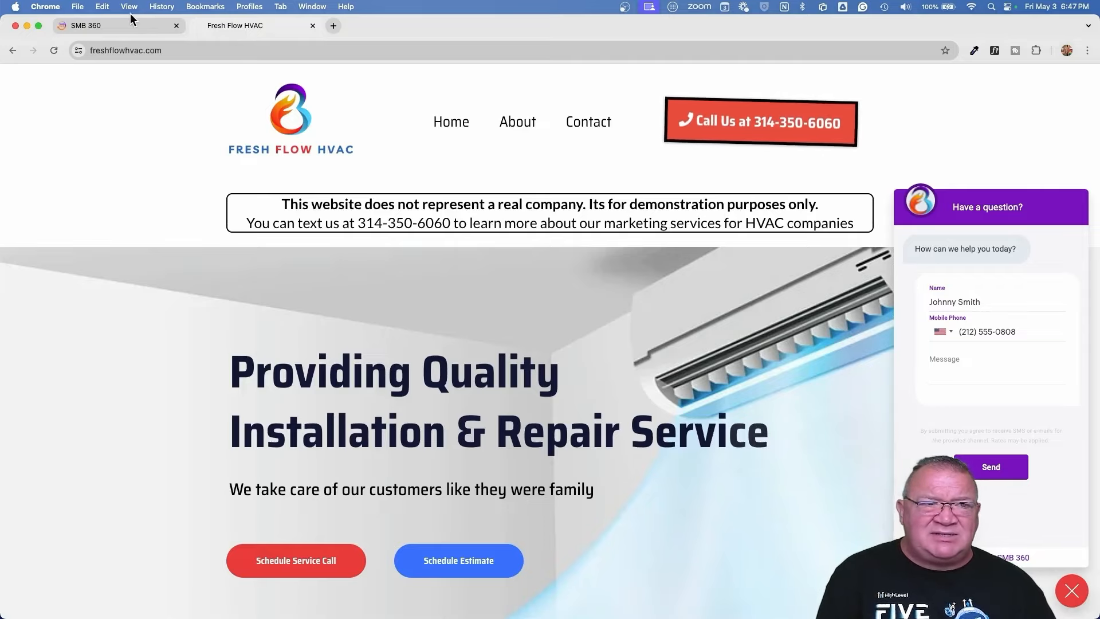
click(114, 26)
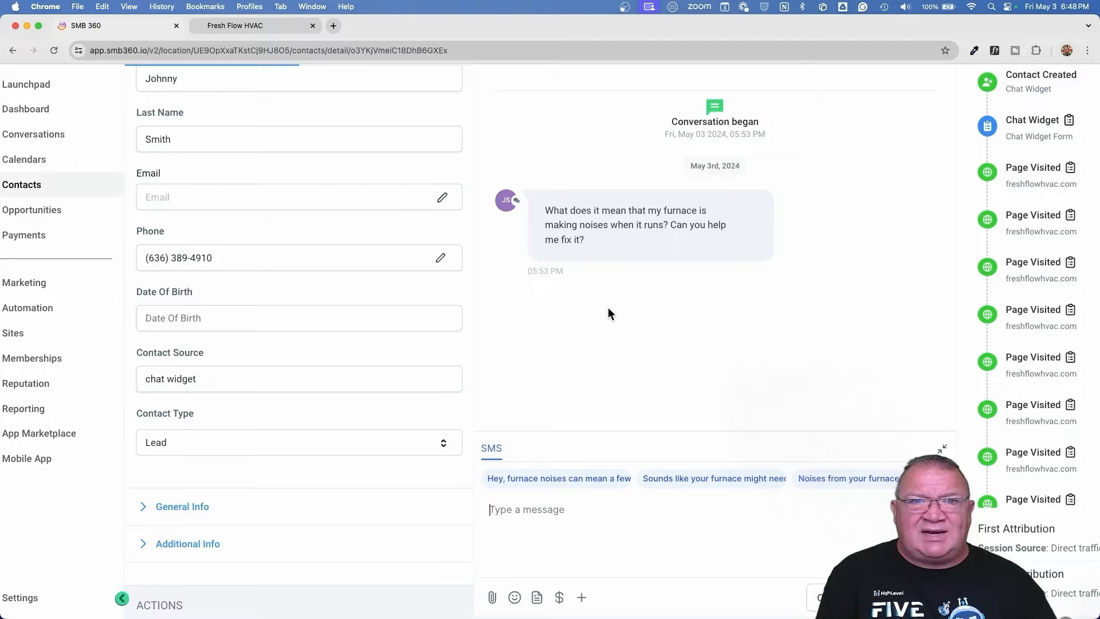
click(554, 480)
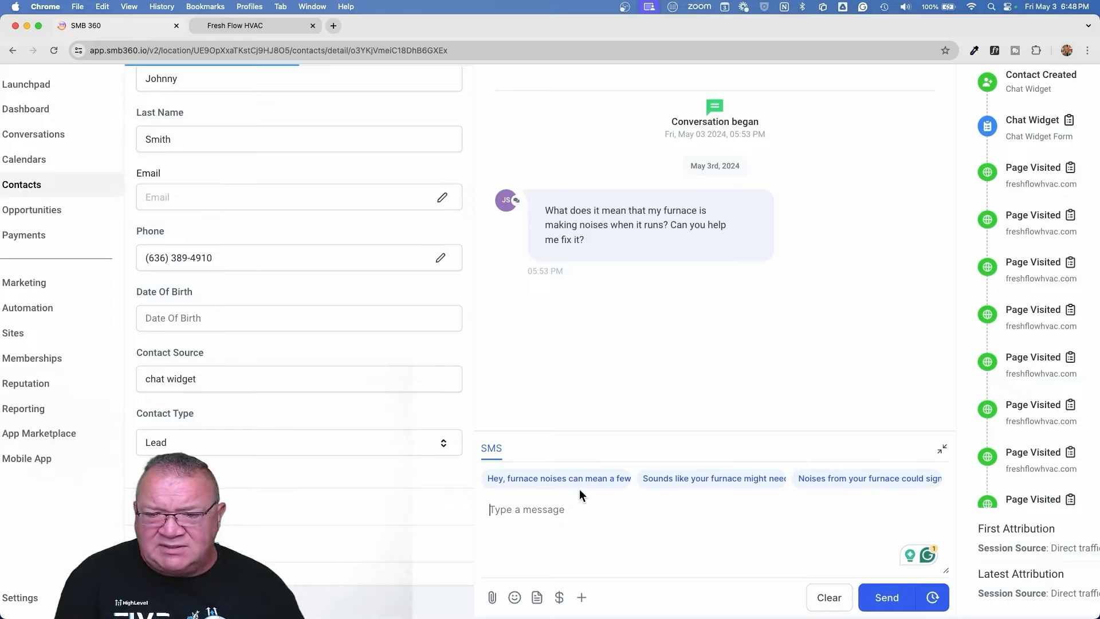
click(531, 488)
scroll(528, 486, up, 5)
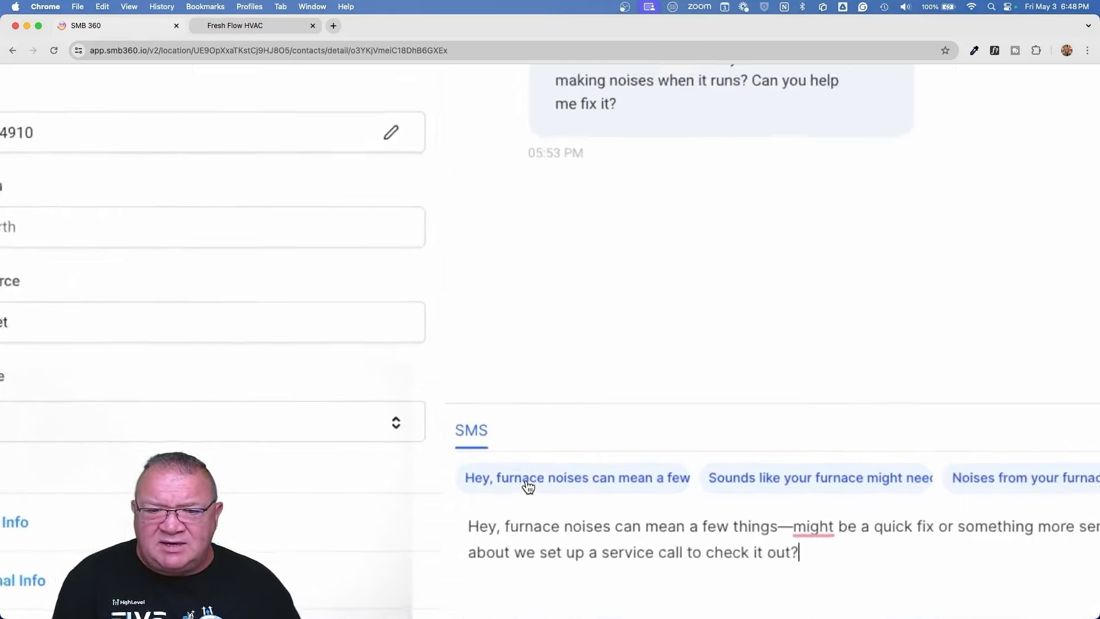
scroll(527, 486, down, 2)
scroll(529, 479, right, 2)
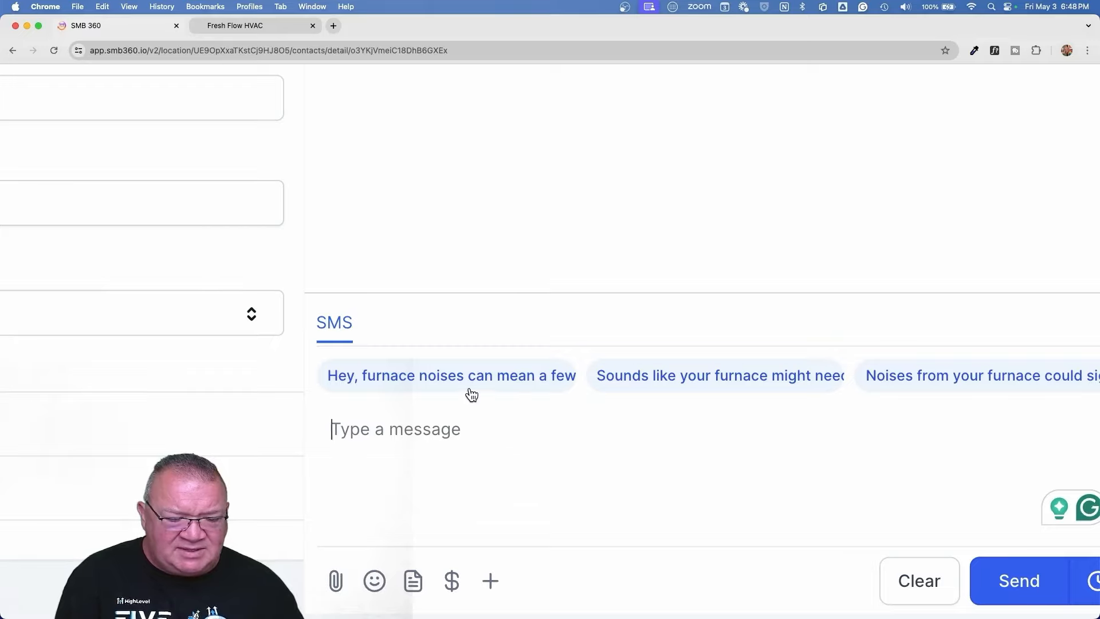
mouse_move(467, 377)
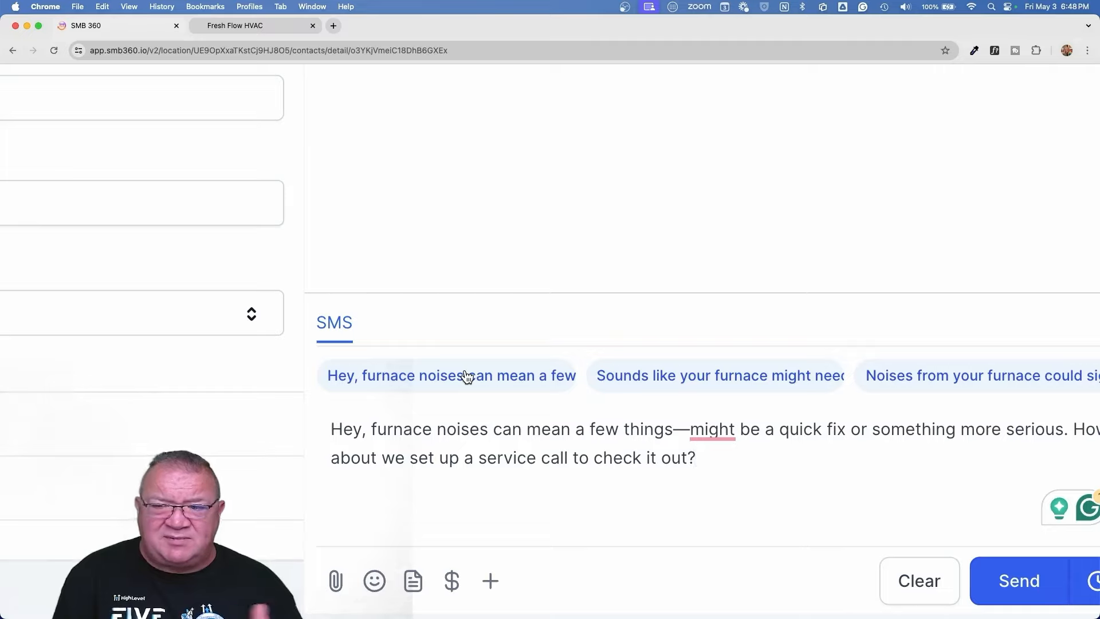
scroll(468, 377, right, 1)
scroll(468, 377, right, 3)
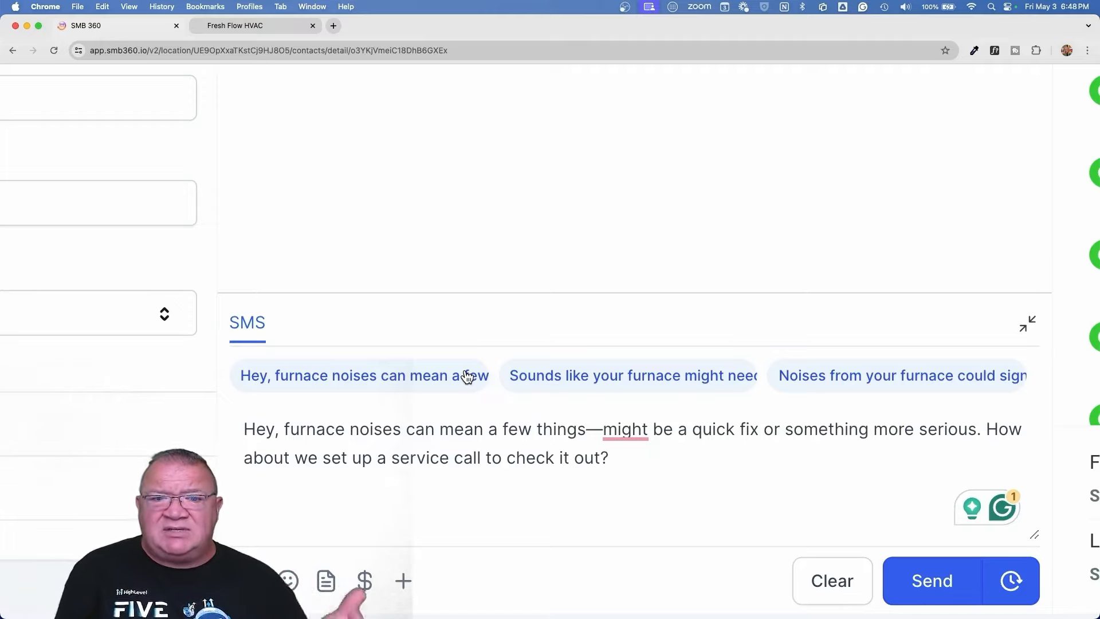
Step: Preview the second and third suggested replies, fill in the first one again and clear the SMS message
click(601, 380)
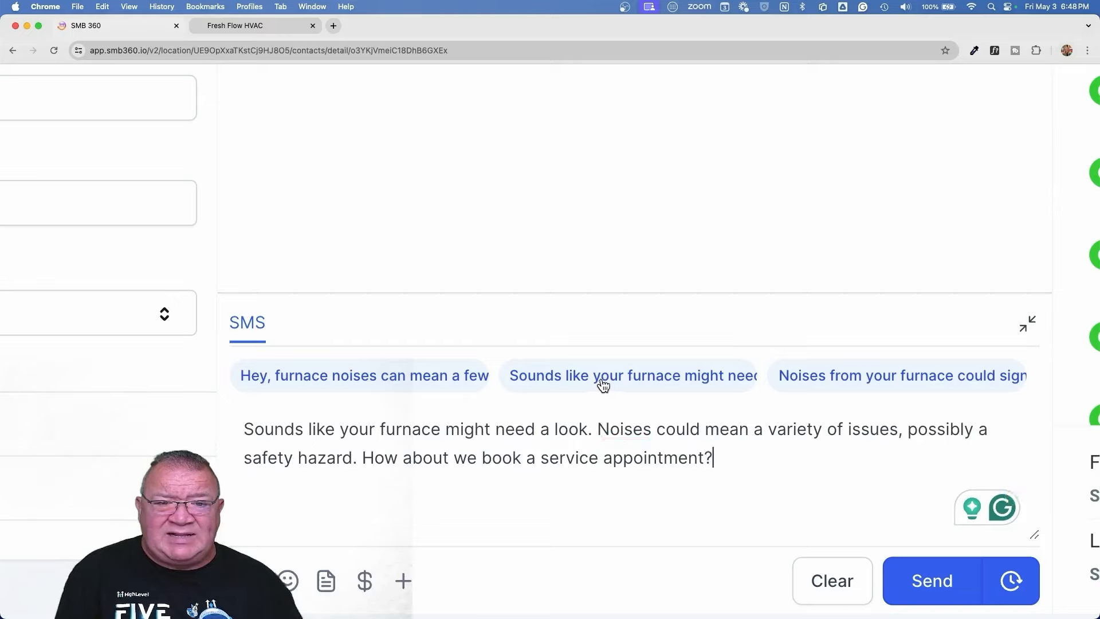
click(803, 380)
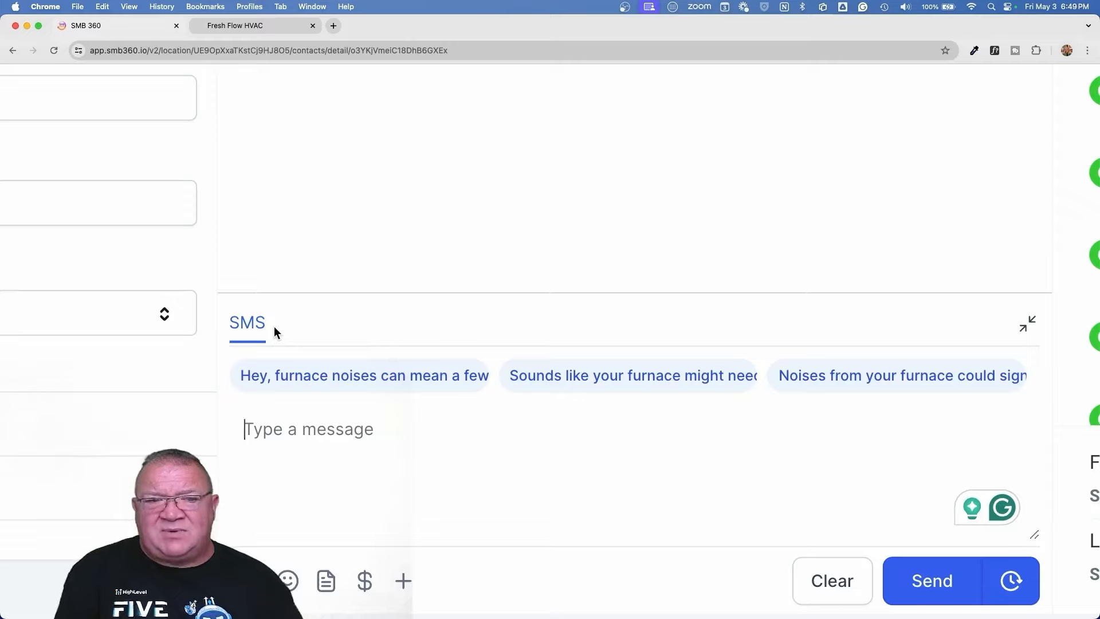
click(288, 377)
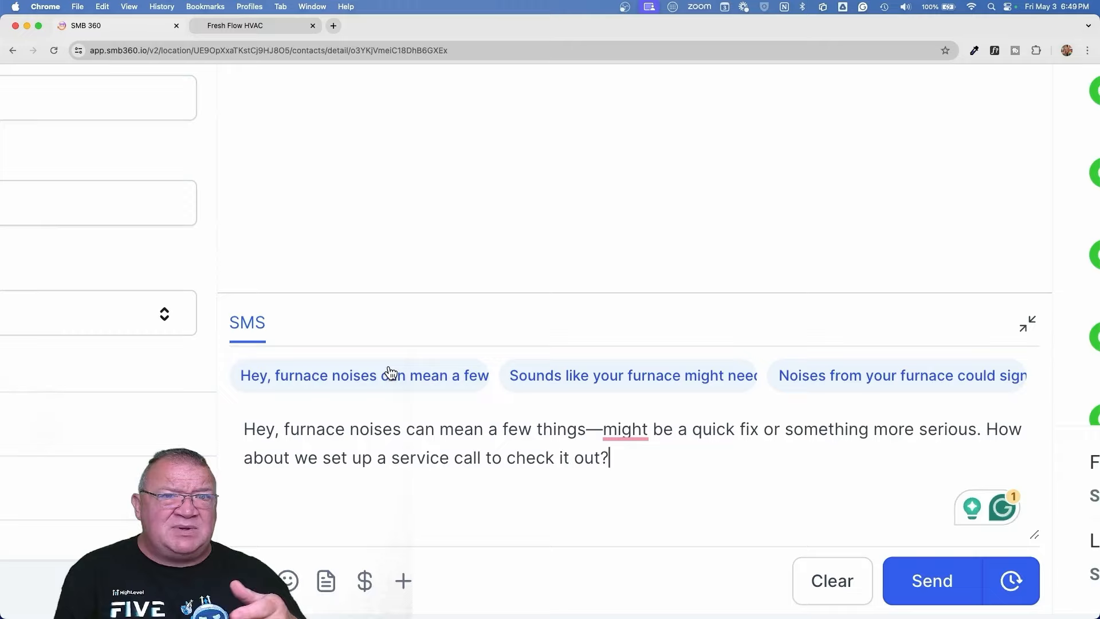
key(super+a)
key(BackSpace)
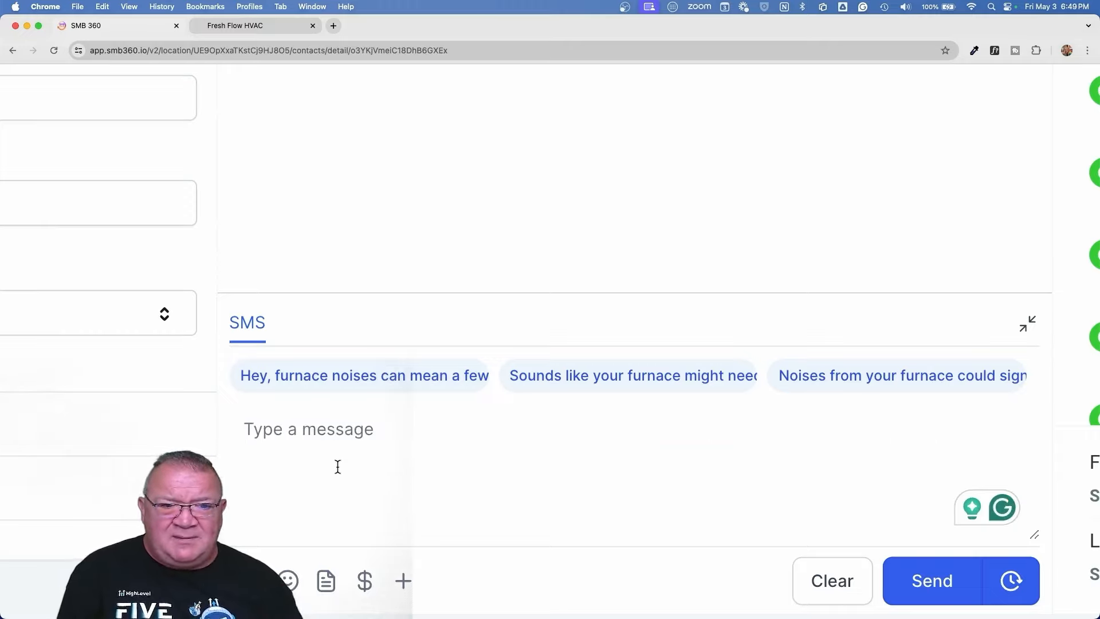
Step: Enter throwaway text in the contact's SMS message and erase it
text(zgacbvsdfgha)
key(BackSpace)
key(BackSpace)
key(BackSpace)
key(BackSpace)
key(BackSpace)
key(BackSpace)
key(BackSpace)
key(BackSpace)
key(BackSpace)
key(BackSpace)
key(BackSpace)
key(BackSpace)
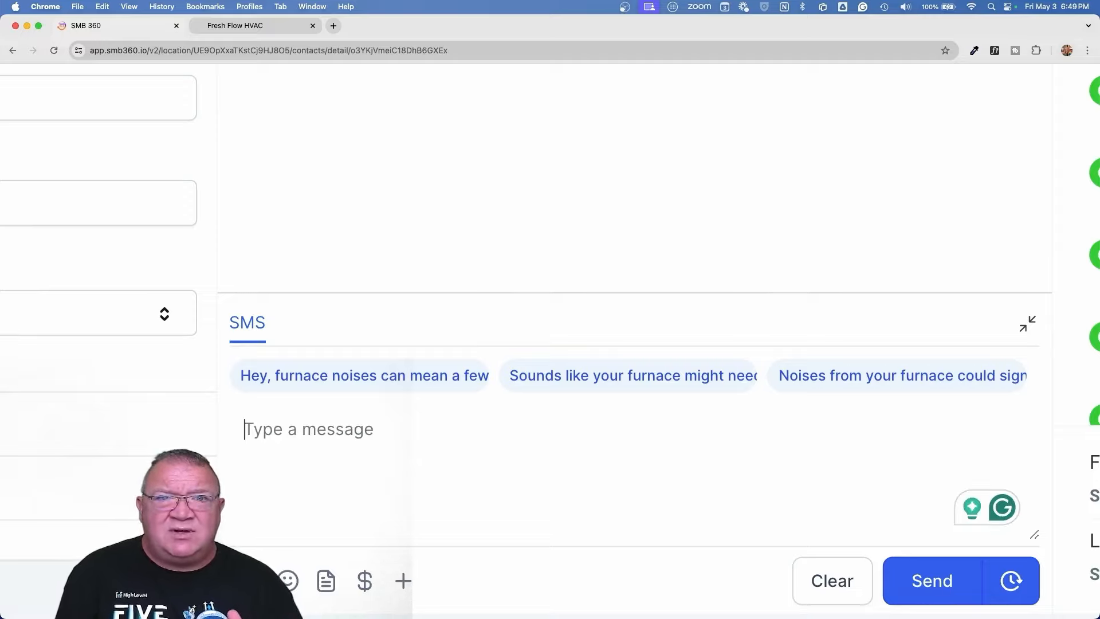
Step: Fill the SMS message with the first suggested reply about furnace noises and clear it
click(354, 388)
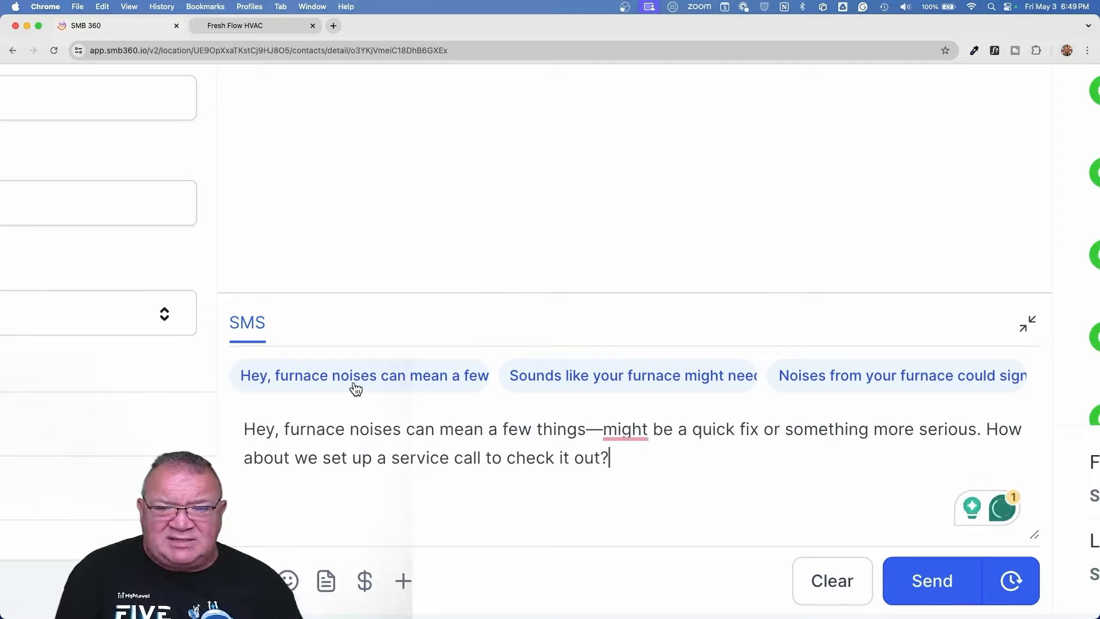
key(super+a)
key(BackSpace)
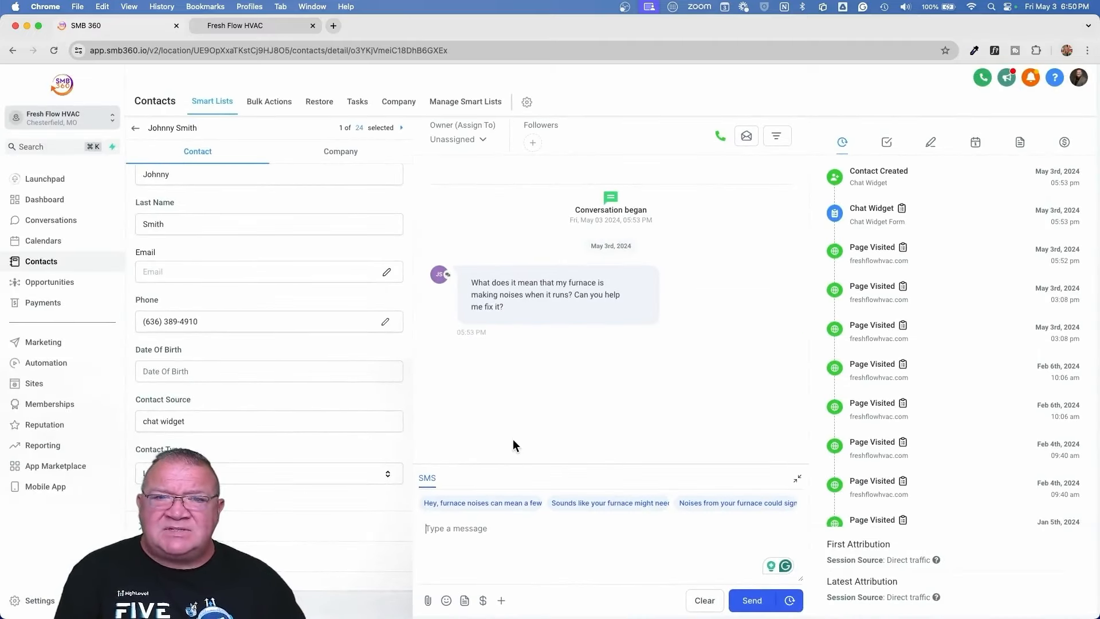
Step: Open the Conversation AI settings of the Fresh Flow HVAC sub-account
click(35, 600)
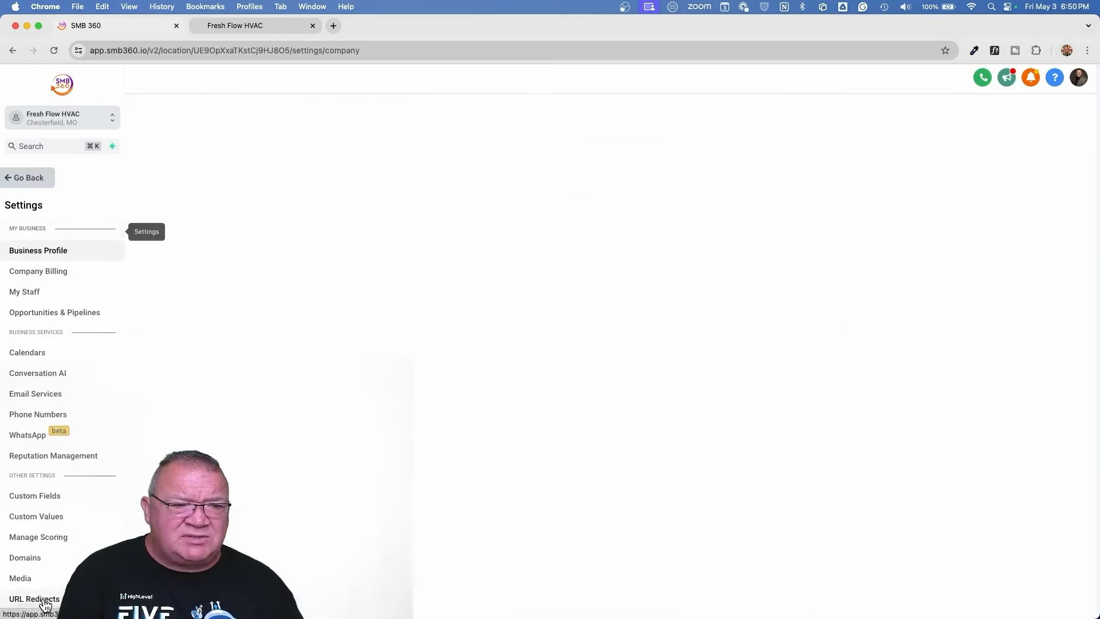
click(47, 369)
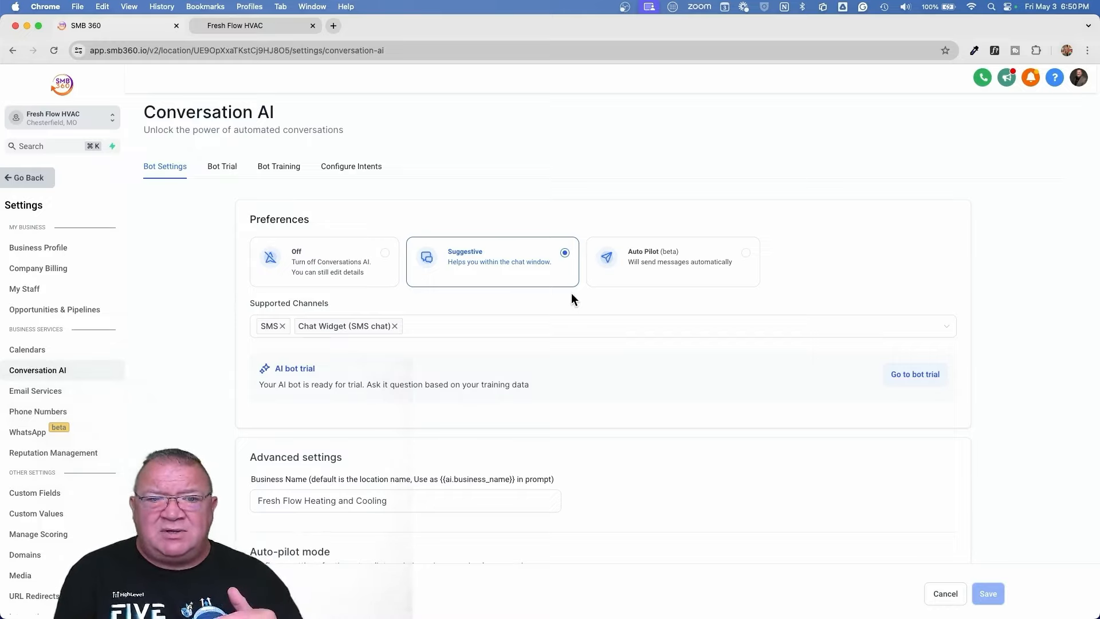
Step: Add Facebook to the bot's supported channels, review the channel choices and remove Facebook again
click(945, 326)
click(308, 373)
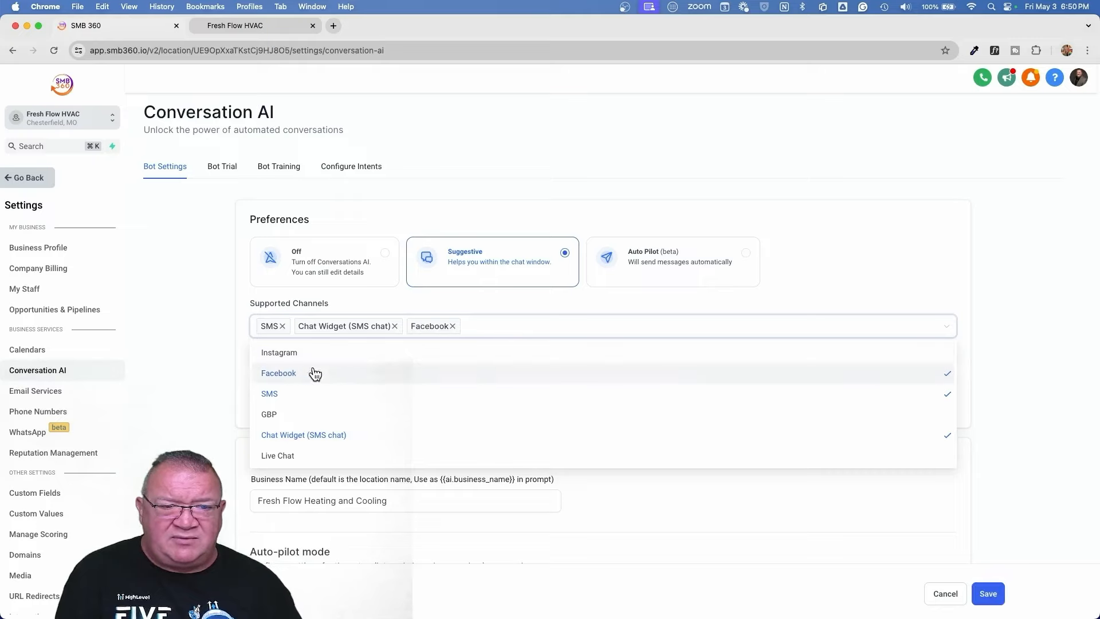
click(727, 301)
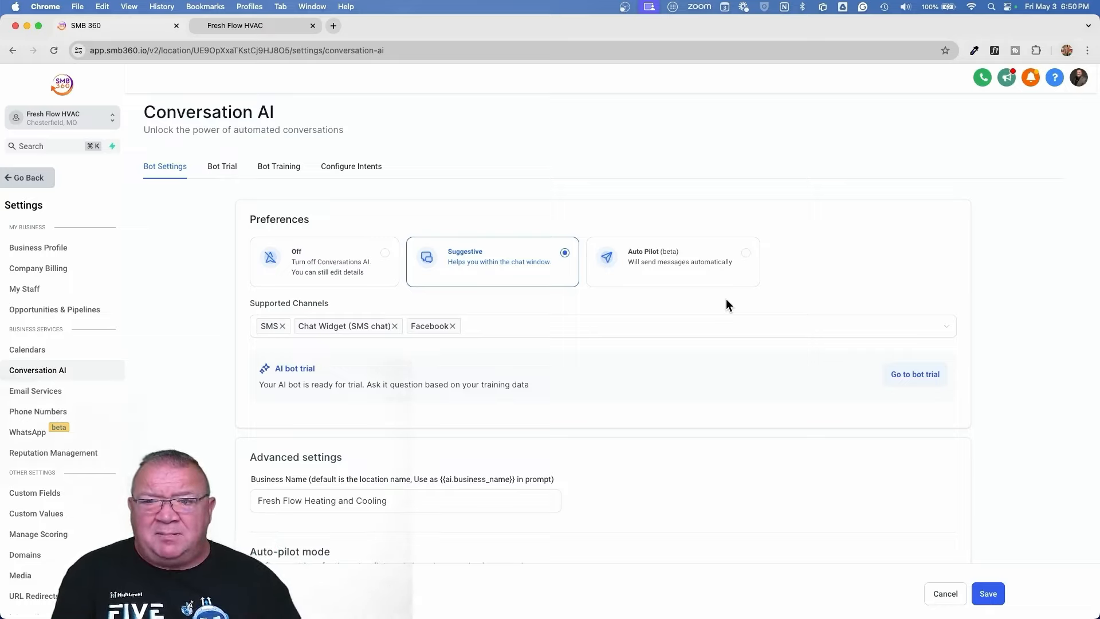
click(952, 333)
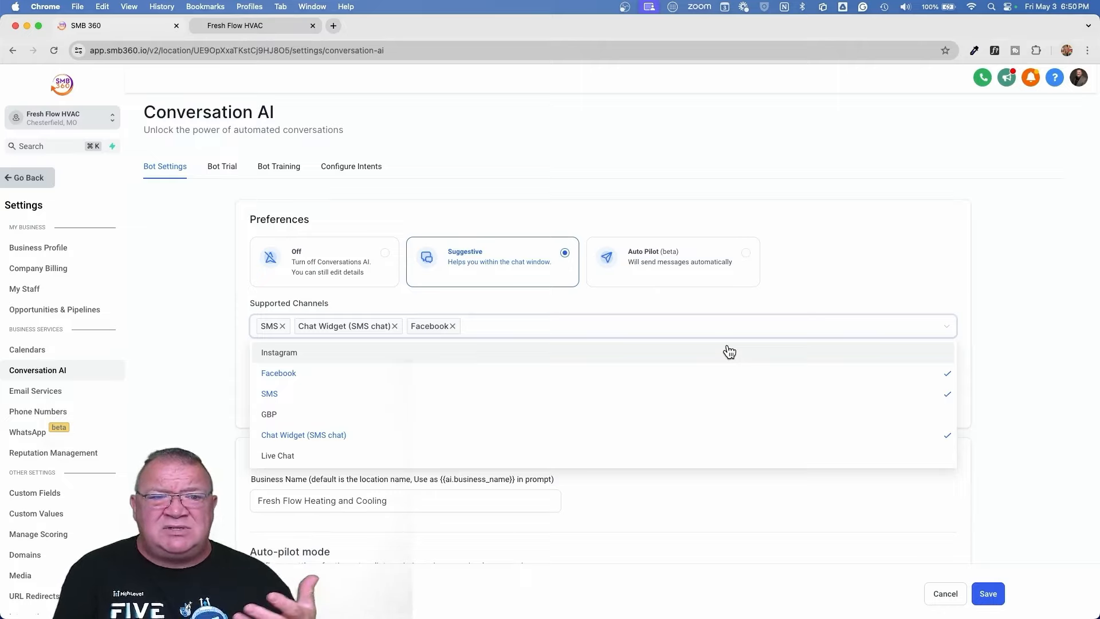
click(789, 275)
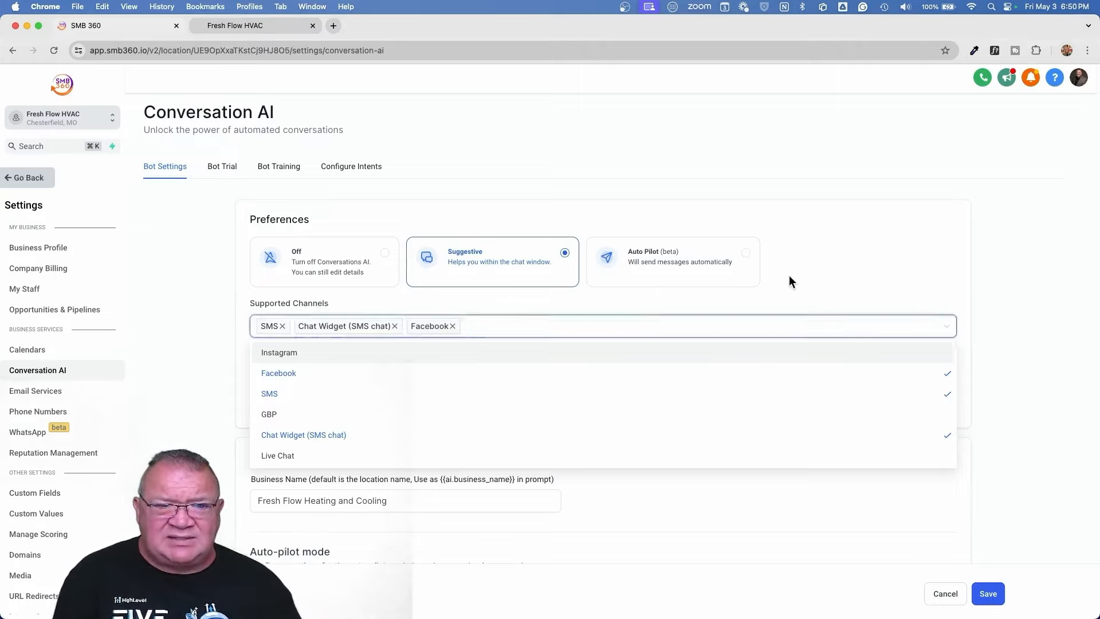
click(452, 326)
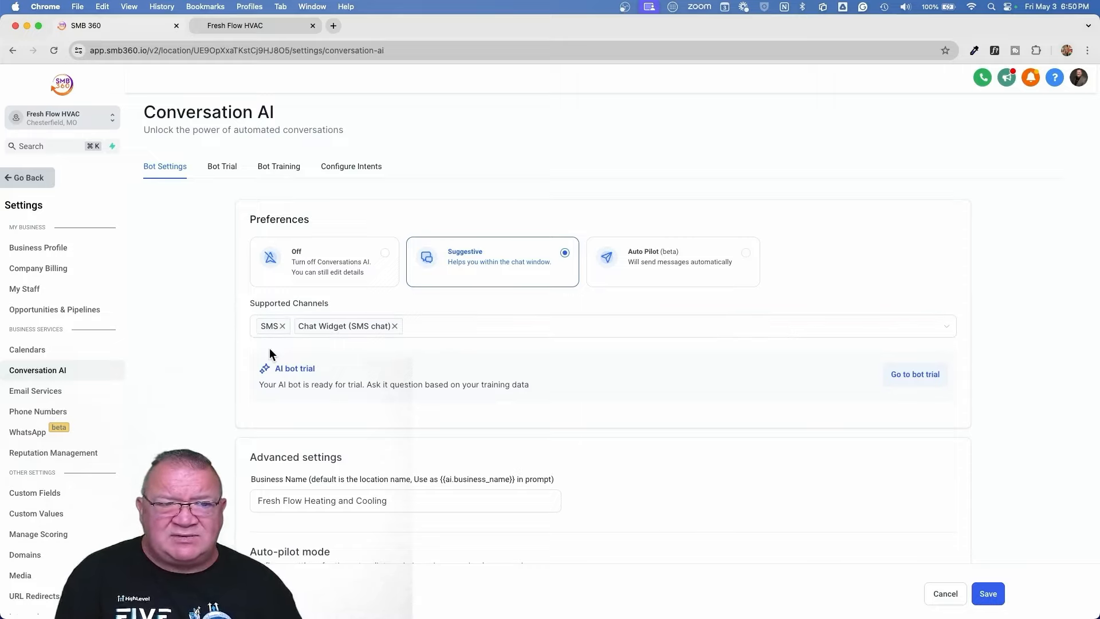
Step: Look at the bot trial chat and open the bot training settings
click(223, 170)
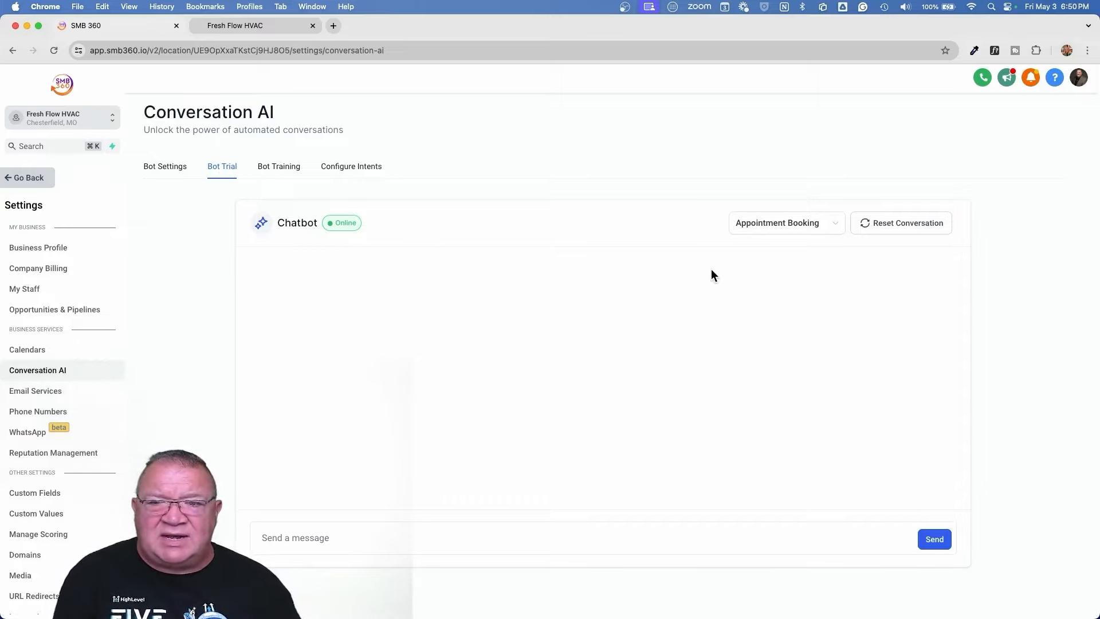
click(309, 540)
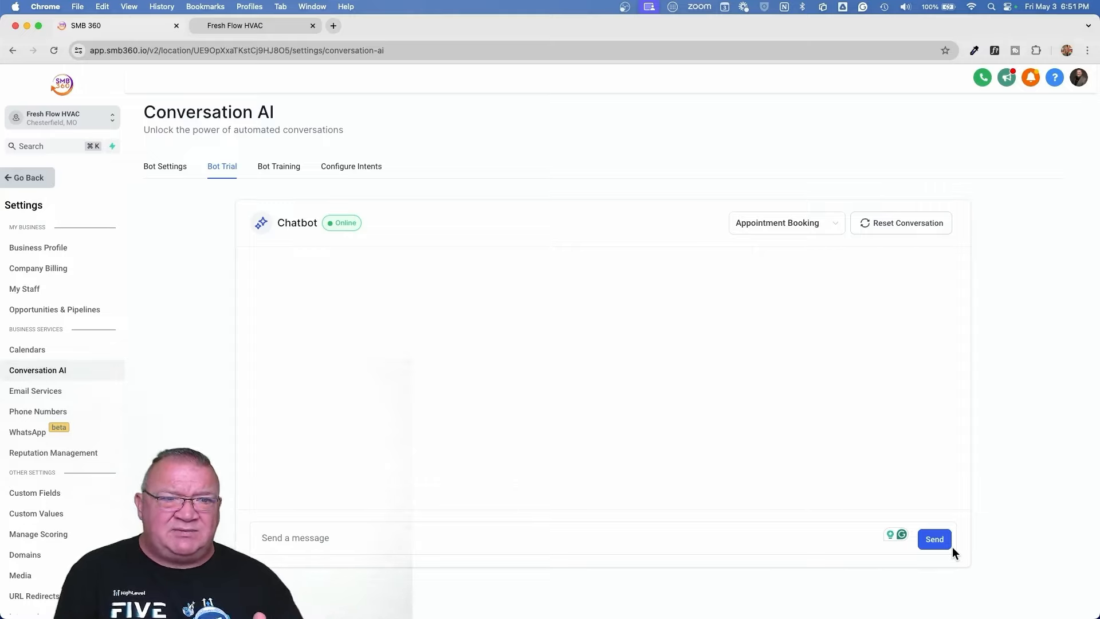
click(272, 167)
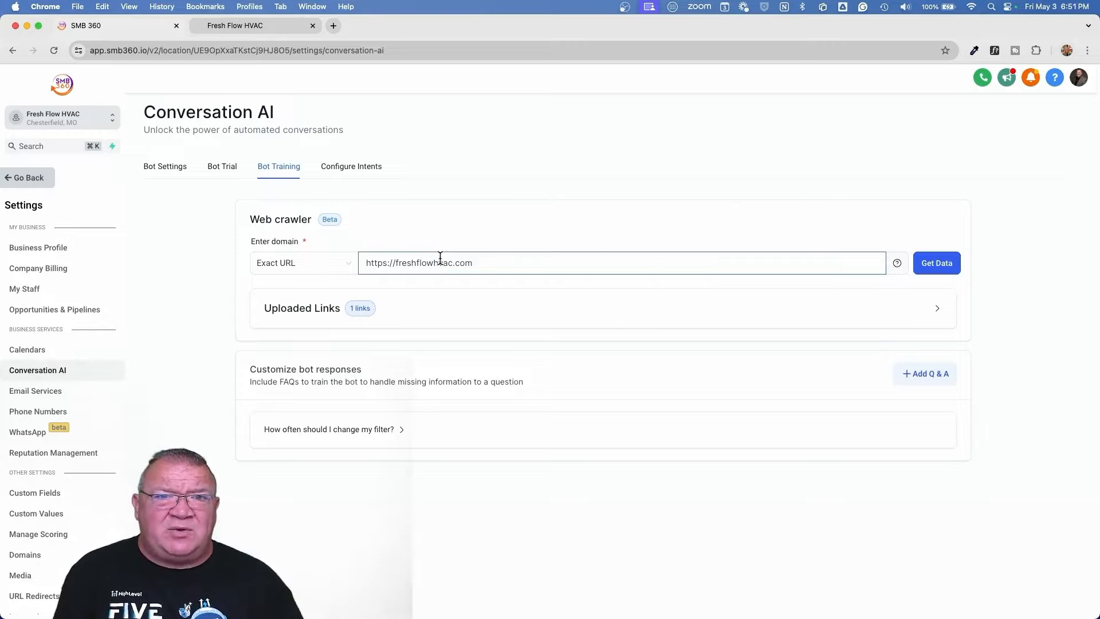
Step: Switch to the Fresh Flow HVAC website and look through the homepage and its FAQ section
click(246, 23)
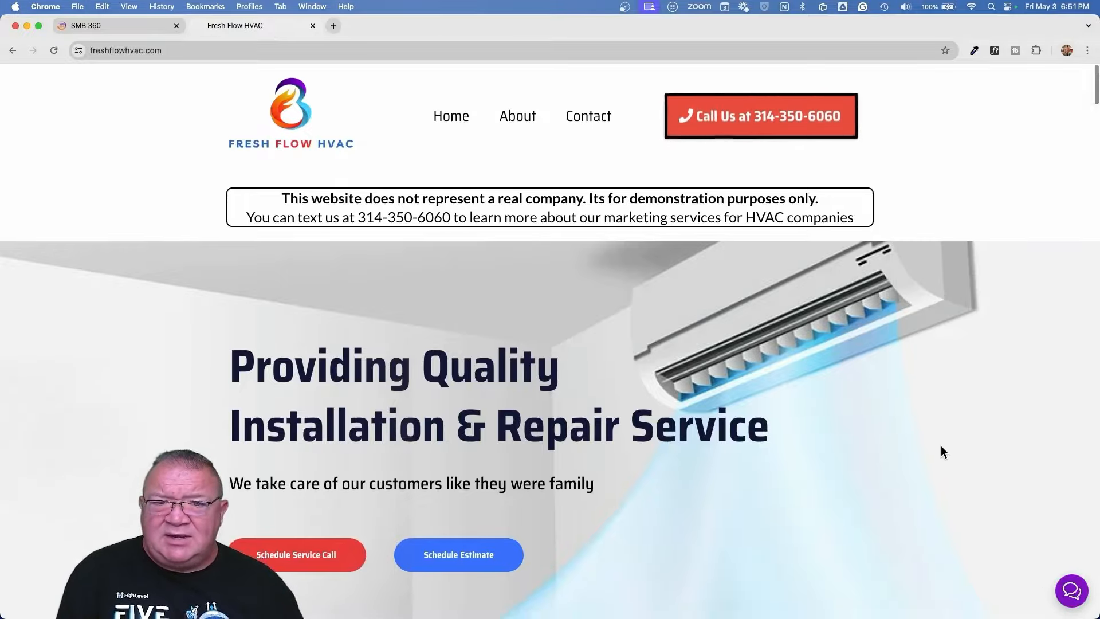
scroll(941, 449, down, 20)
scroll(941, 452, down, 20)
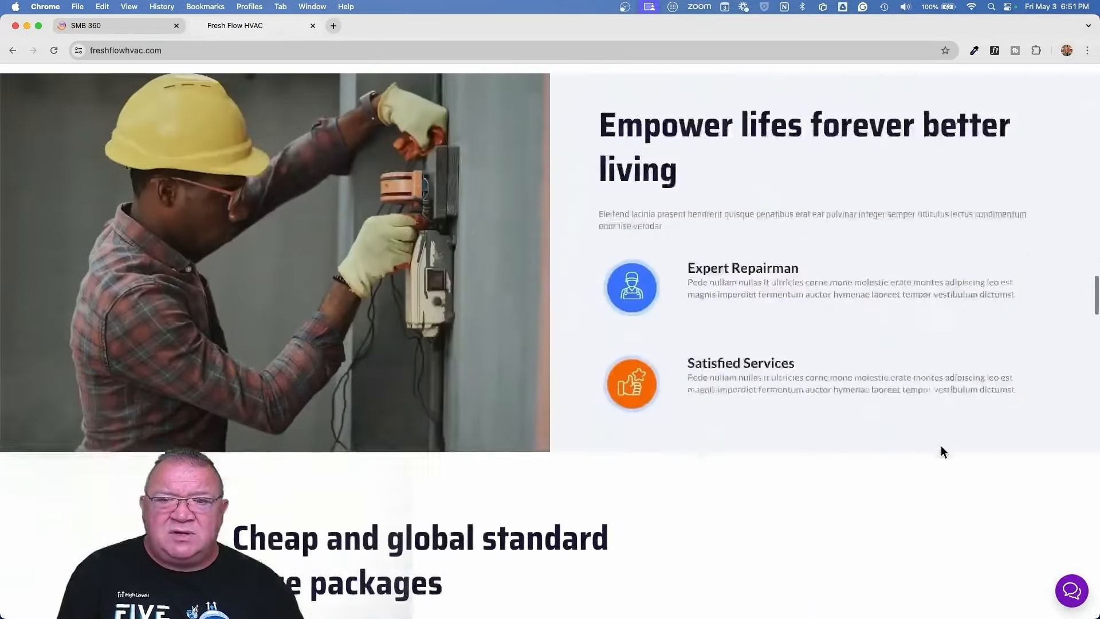
scroll(943, 452, down, 1)
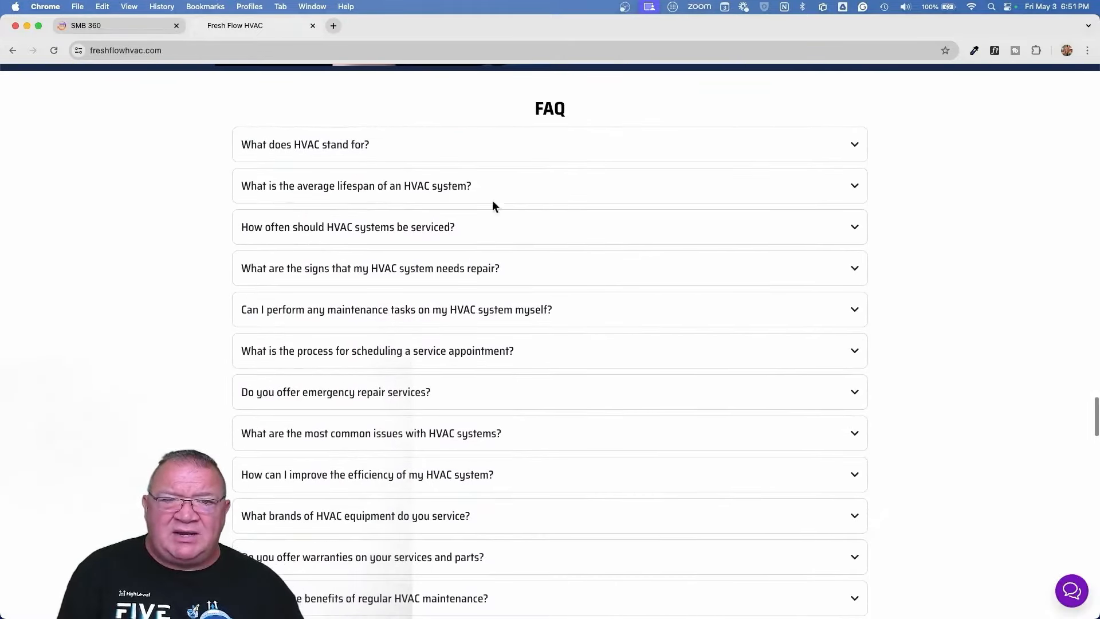
scroll(636, 280, down, 15)
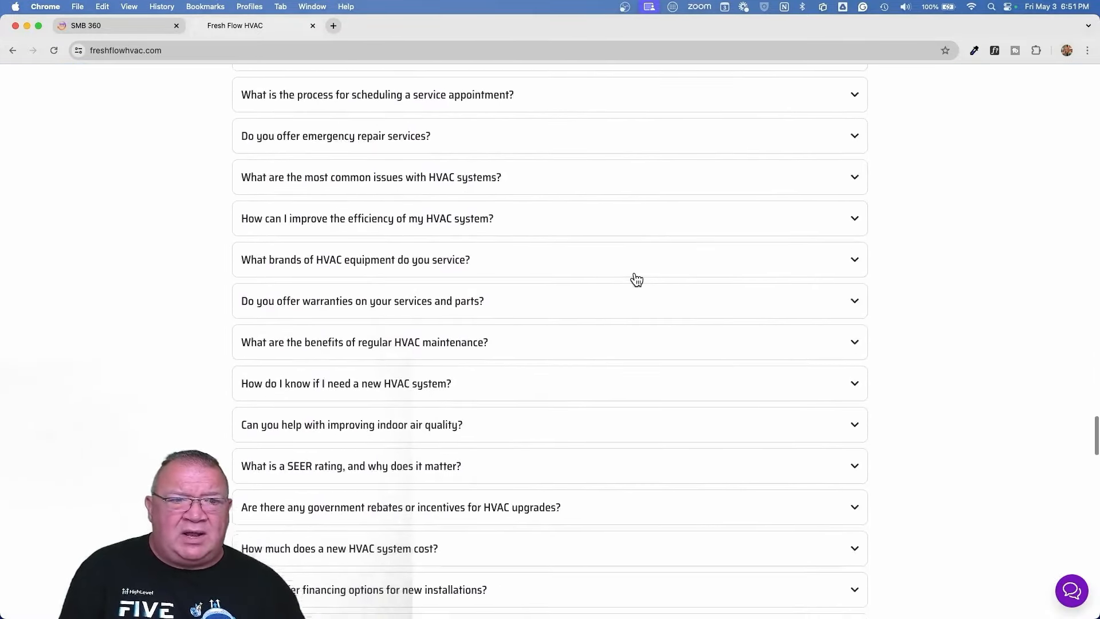
scroll(637, 280, down, 20)
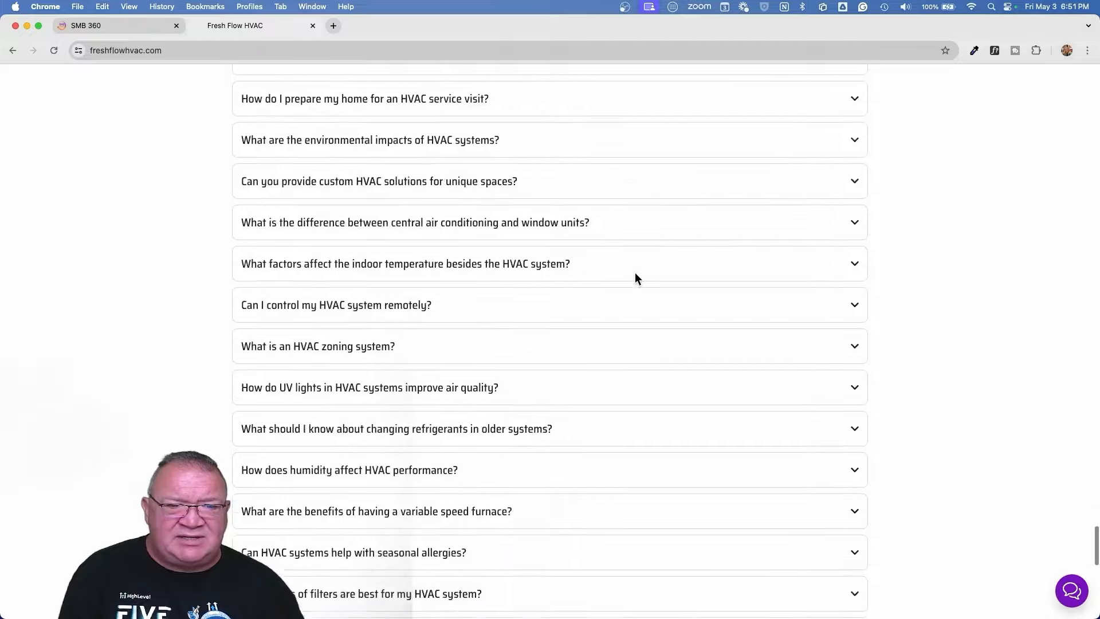
scroll(635, 272, down, 2)
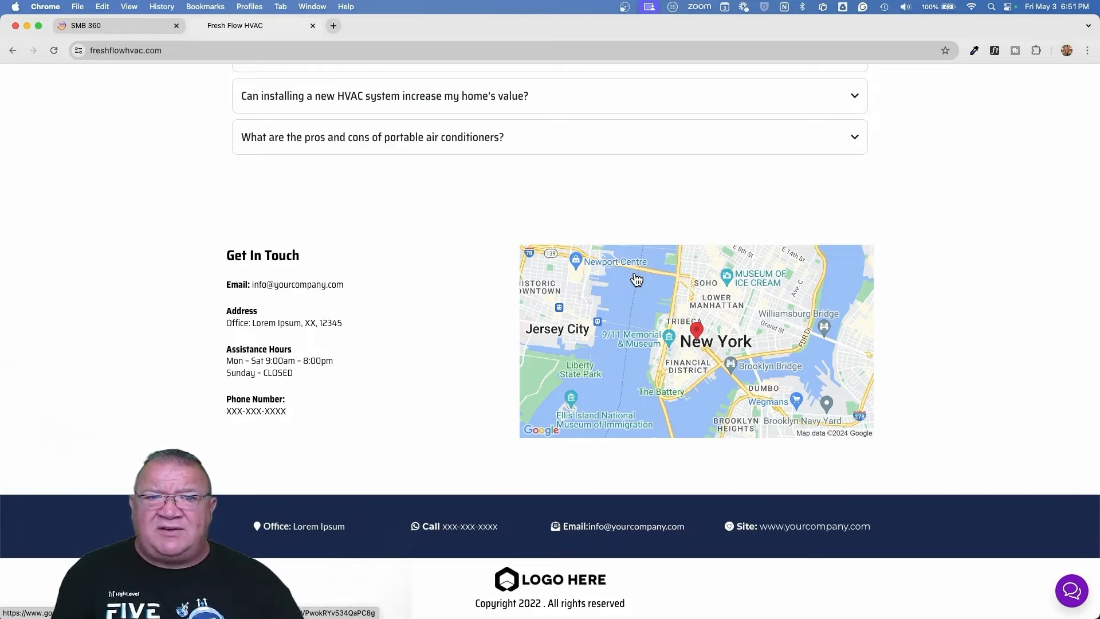
Step: Read the FAQ answer to "How does humidity affect HVAC performance?" and collapse it
scroll(582, 163, up, 8)
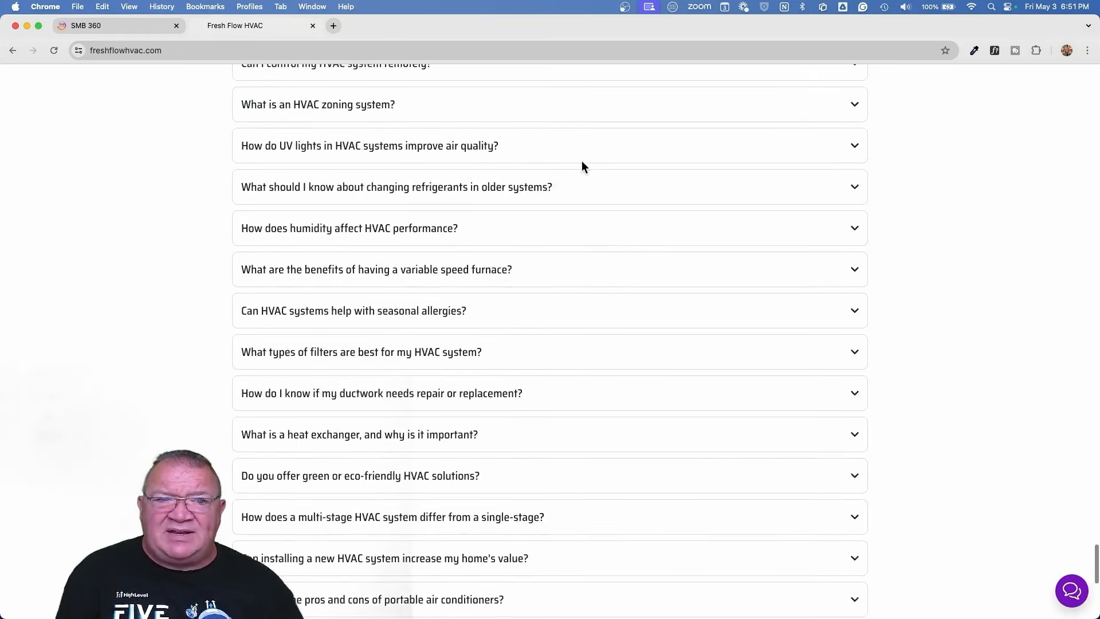
scroll(582, 161, down, 2)
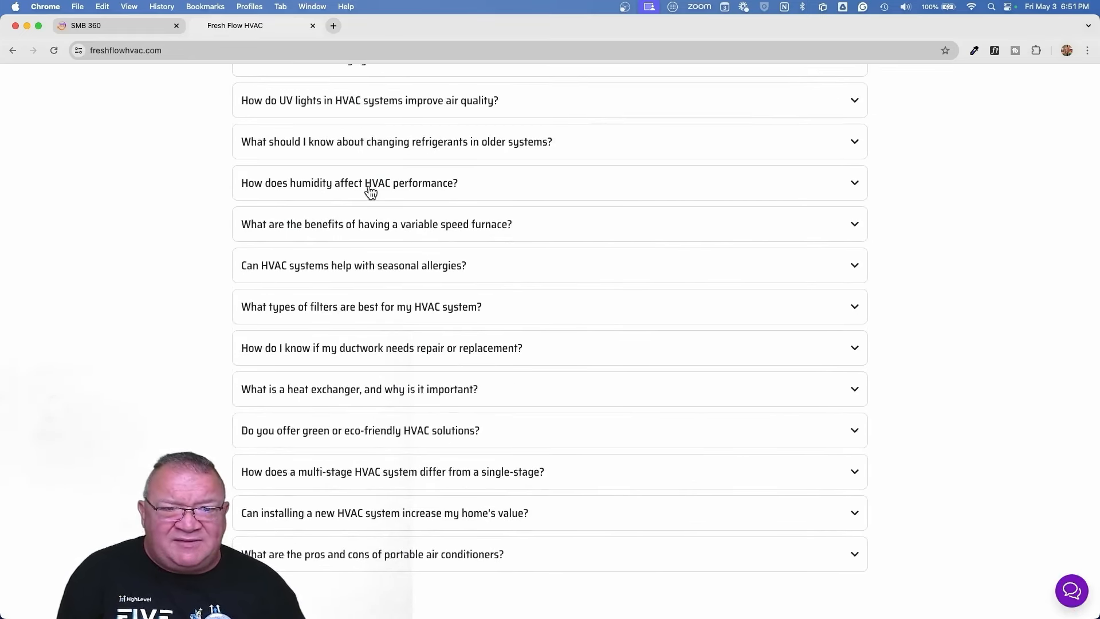
click(450, 188)
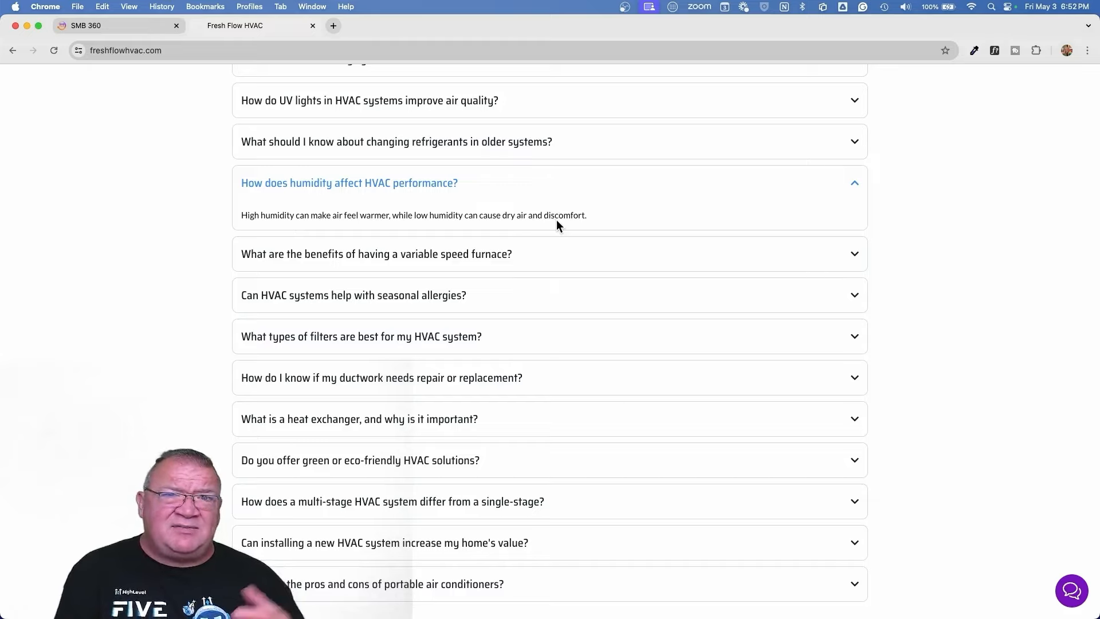
click(857, 183)
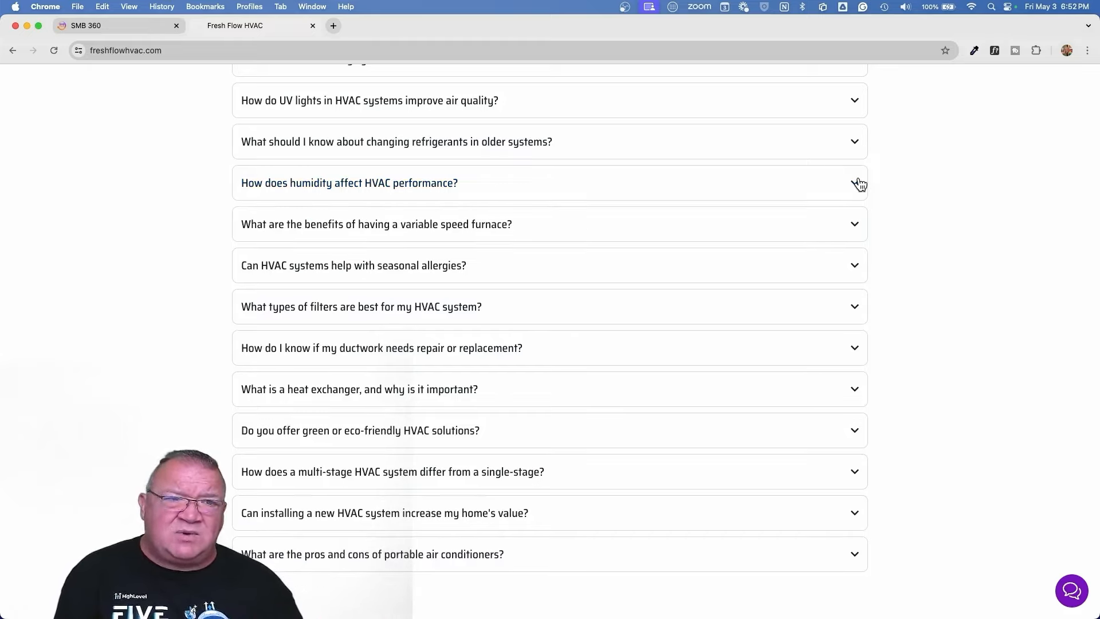
Step: Return to the SMB 360 bot training and set the web crawler scope to All URLs with the path
click(122, 25)
click(347, 269)
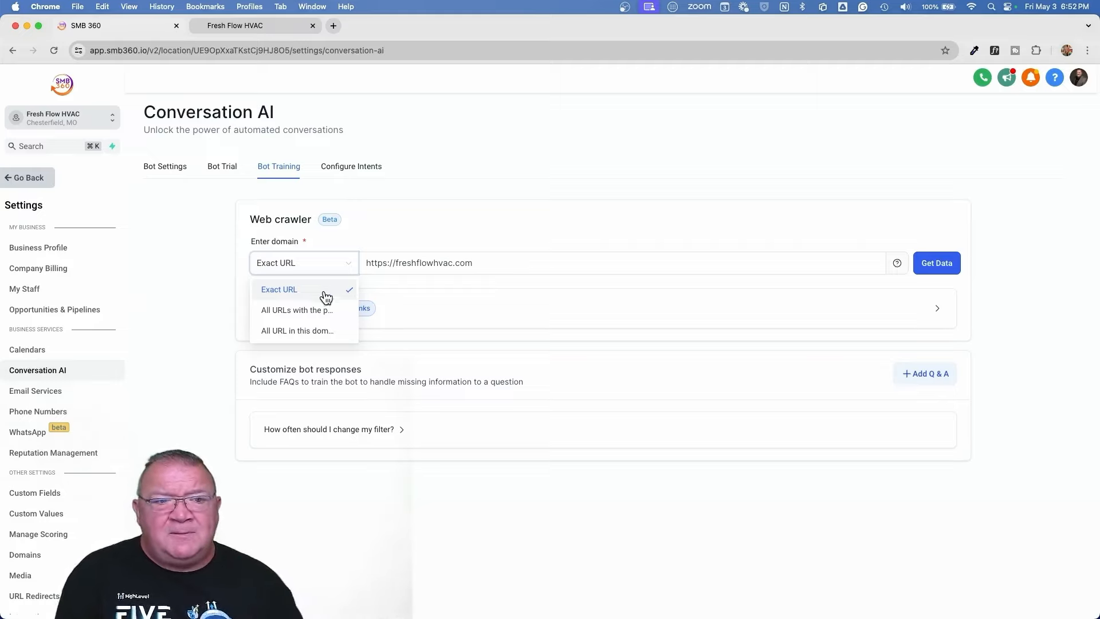
click(299, 311)
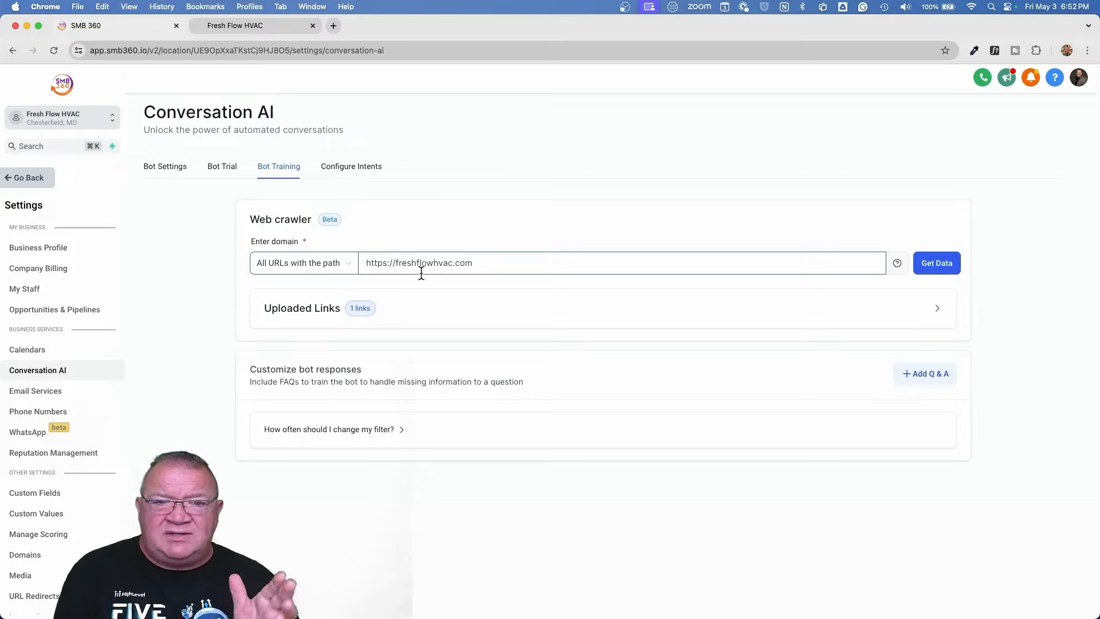
scroll(421, 273, up, 5)
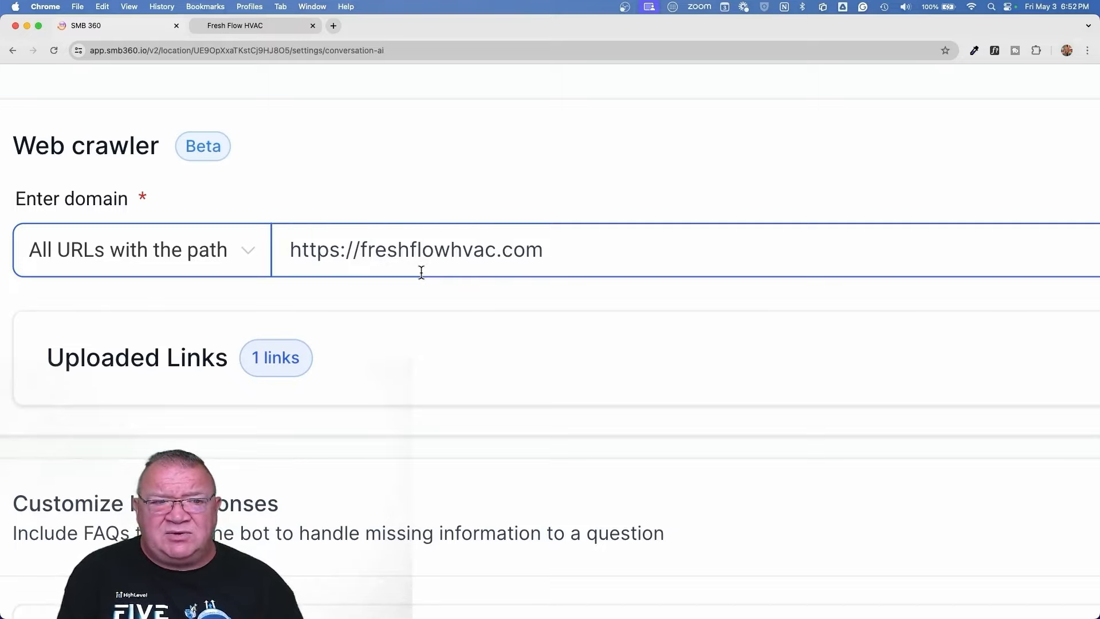
scroll(422, 273, down, 5)
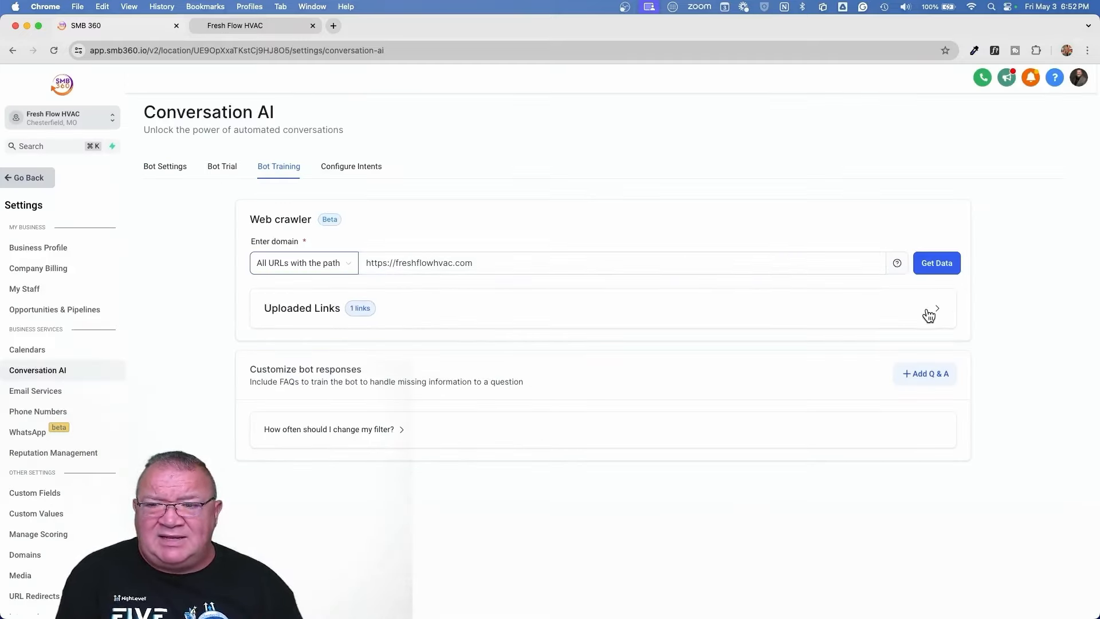
Step: Expand the uploaded links and set the web crawler scope to Exact URL
click(934, 314)
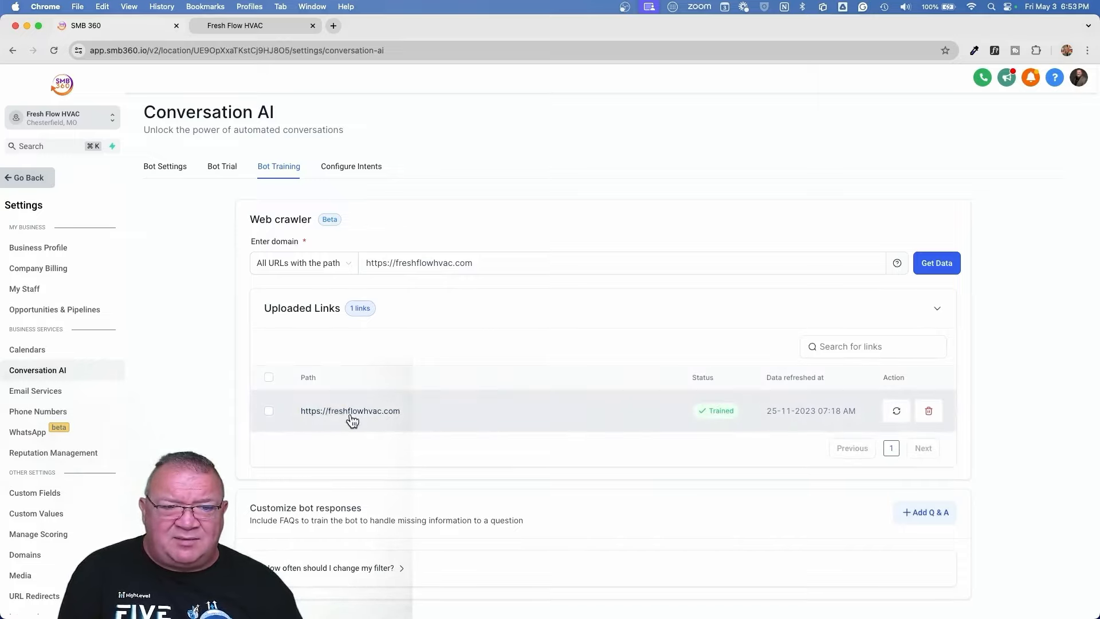
click(319, 267)
click(307, 288)
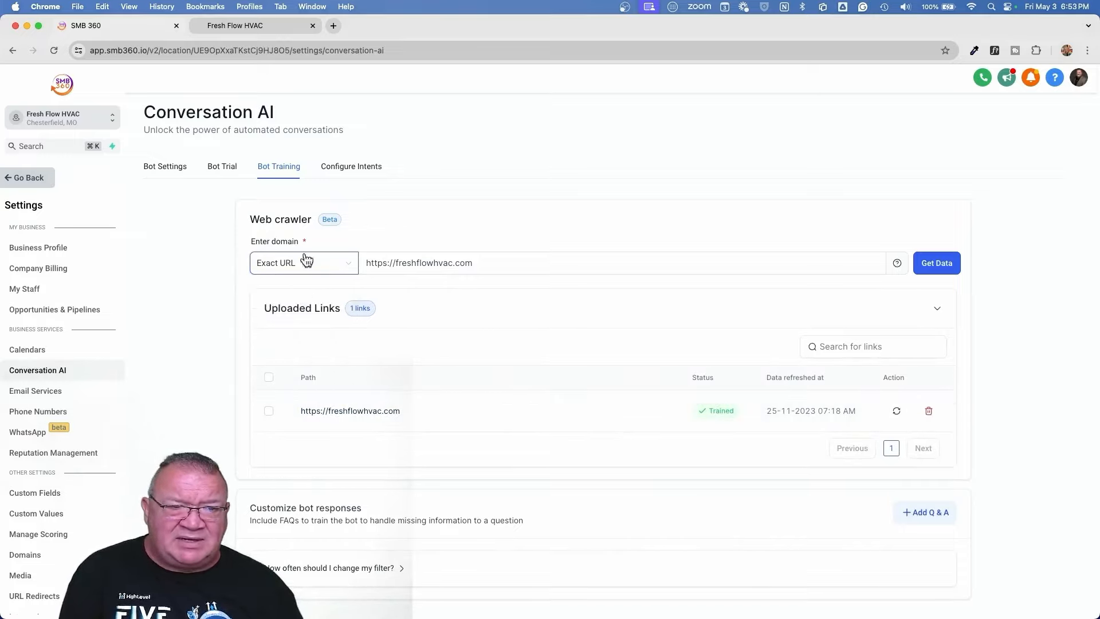
Step: Check the website's address against the URL in the web crawler's domain field
click(258, 25)
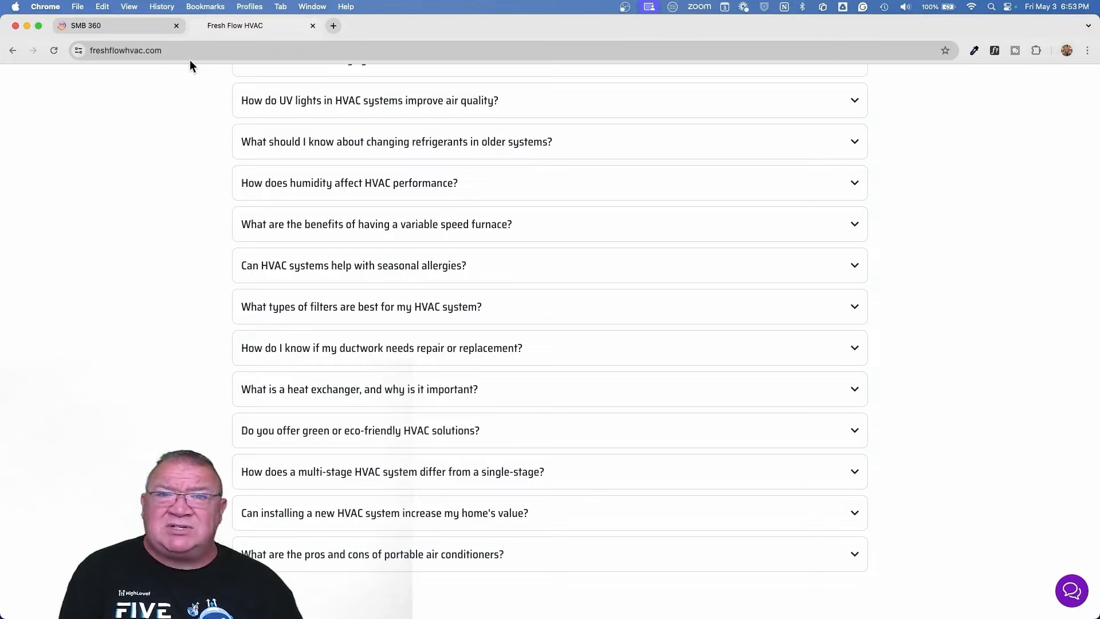
click(108, 26)
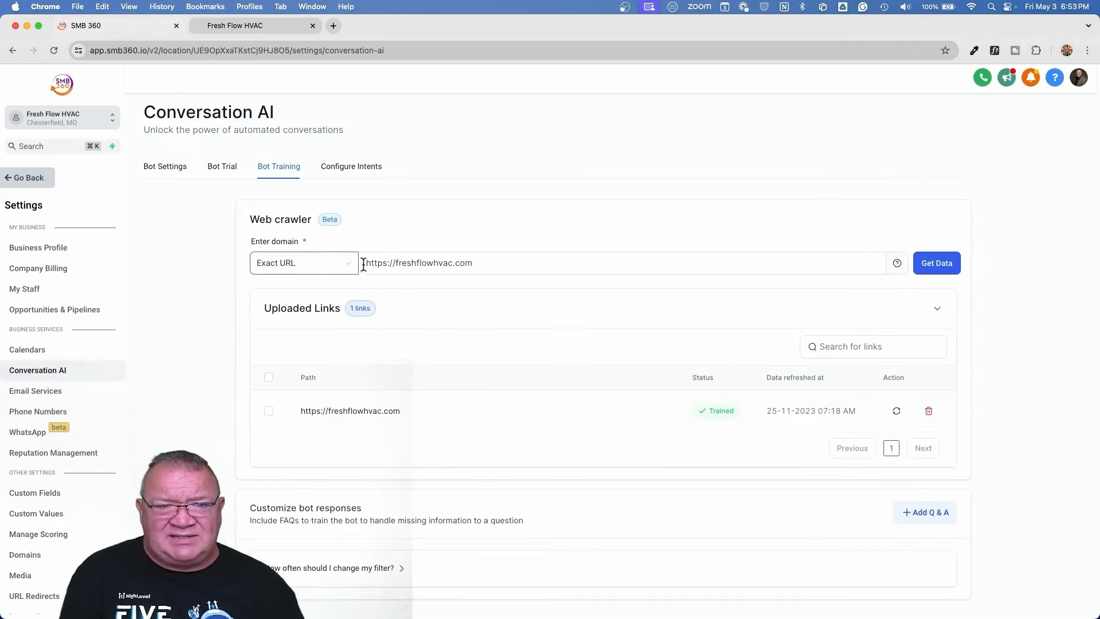
drag(474, 263, 340, 277)
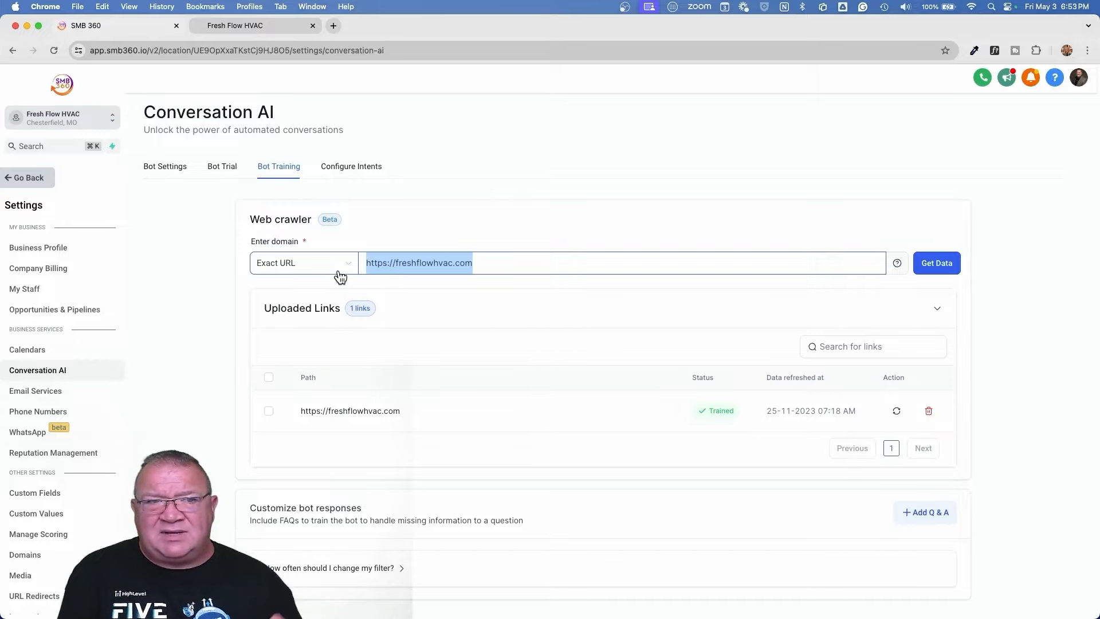
Step: Switch to the Fresh Flow HVAC website and open its About link to examine the address
click(235, 26)
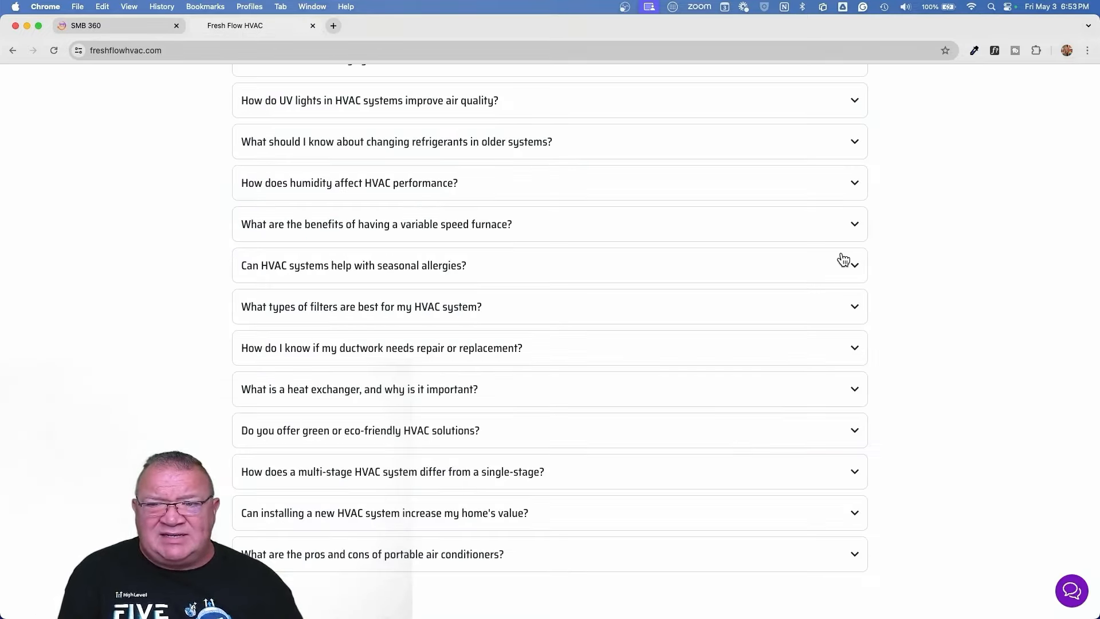
scroll(910, 254, up, 20)
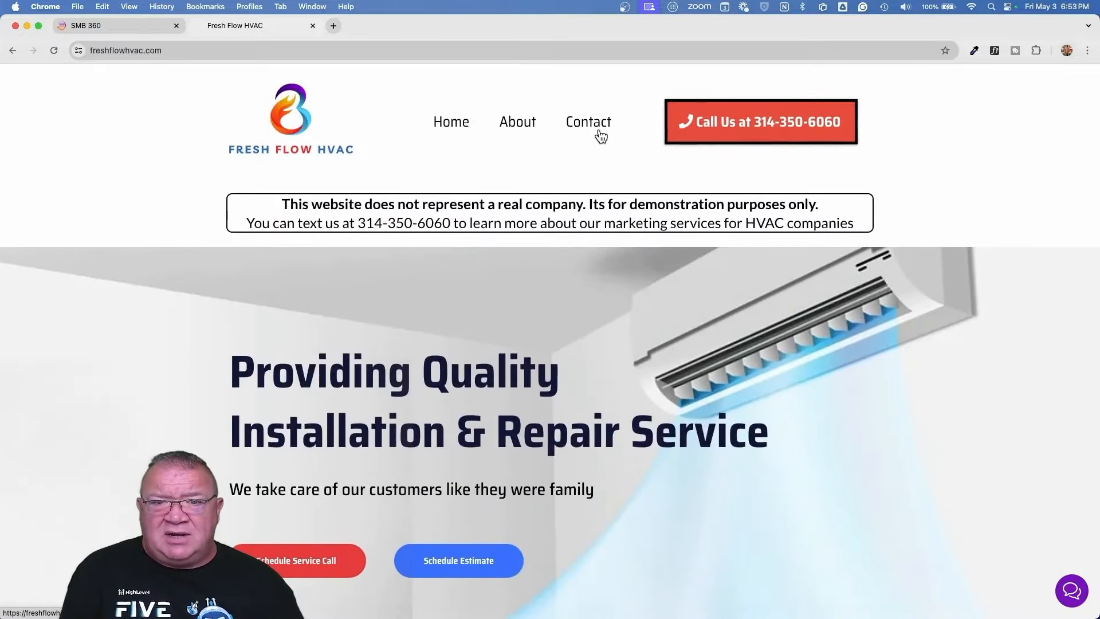
click(520, 125)
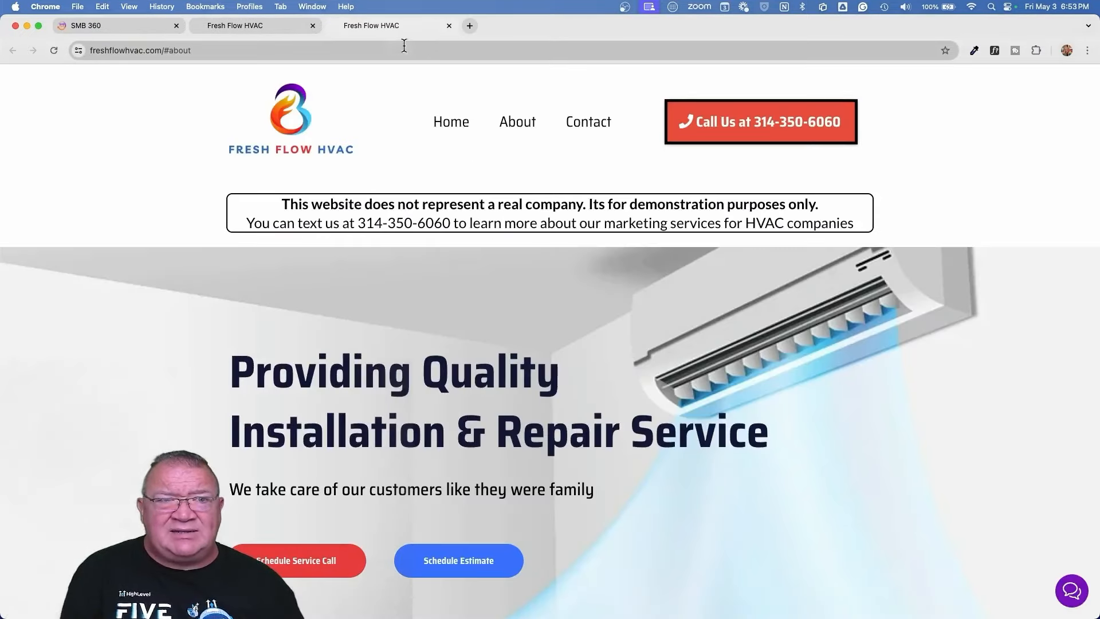
Step: Close the extra Fresh Flow HVAC page and return to SMB 360 to review the uploaded link's training status and the crawler scope options
click(450, 26)
click(91, 25)
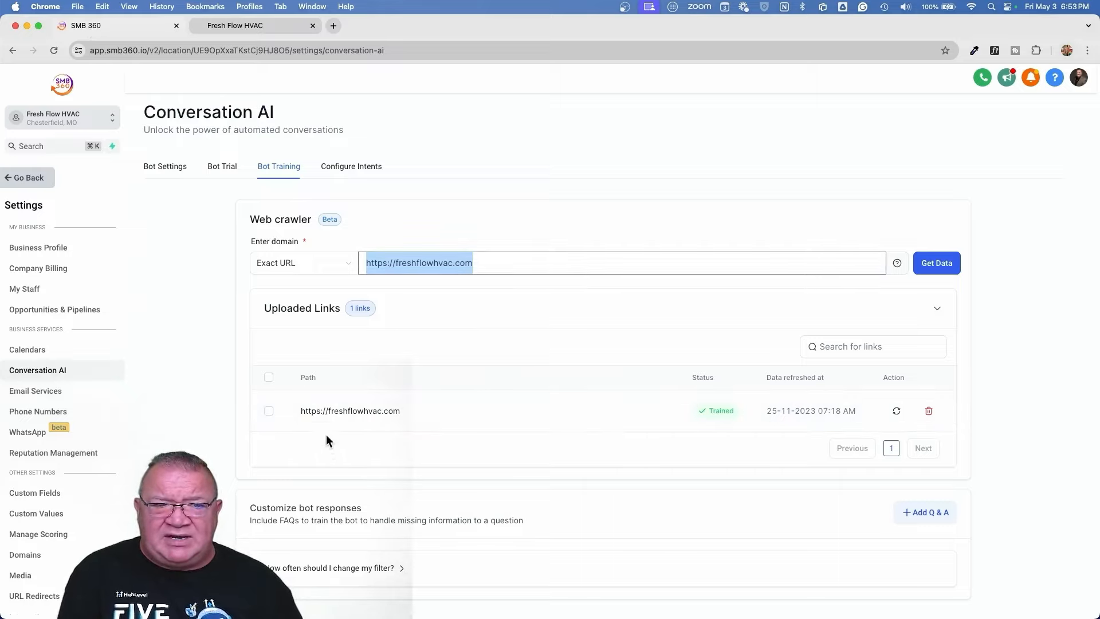
scroll(729, 441, up, 5)
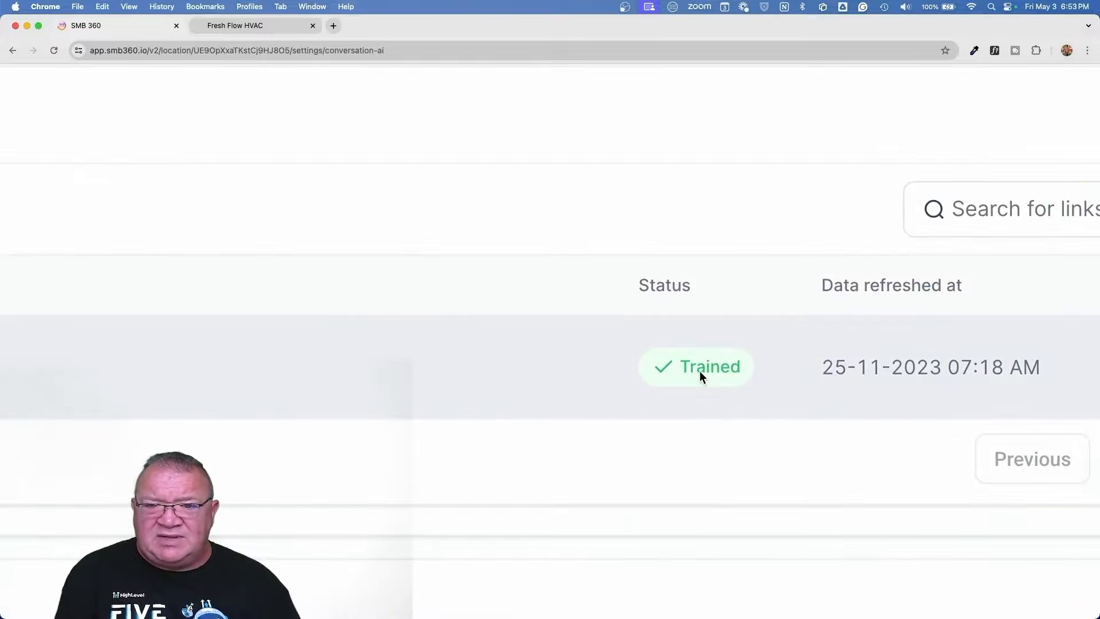
scroll(699, 370, right, 10)
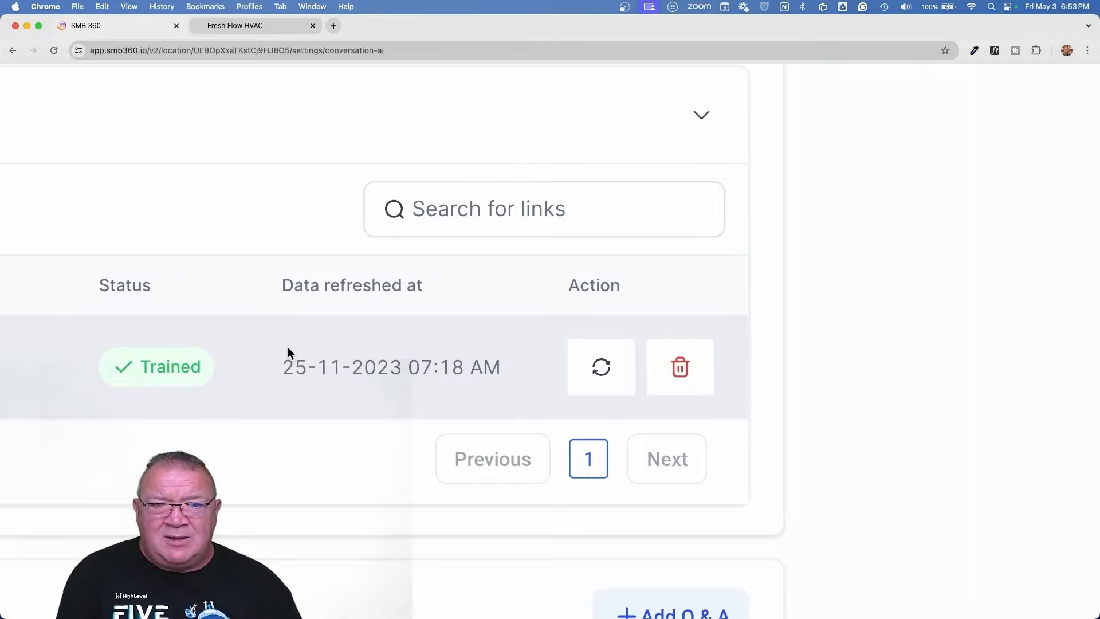
scroll(287, 347, down, 5)
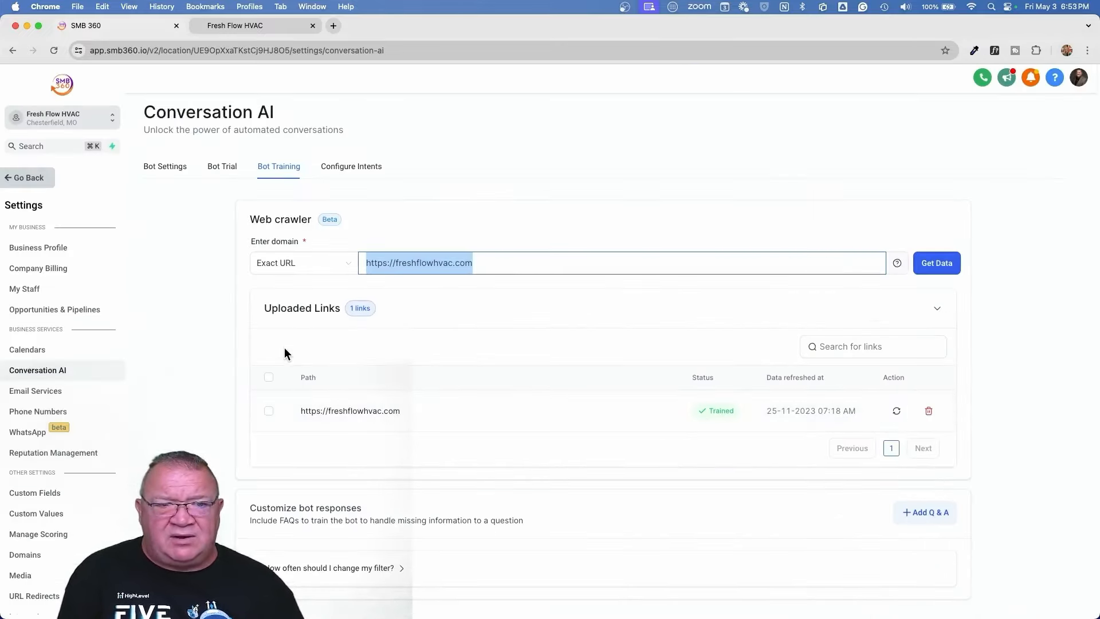
click(343, 265)
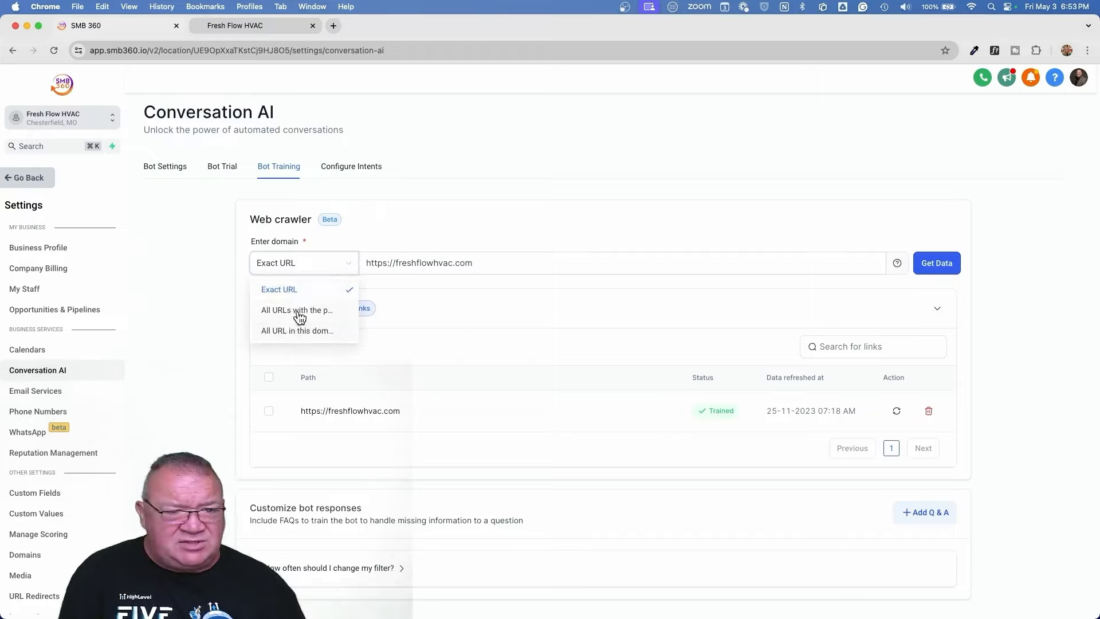
click(452, 318)
Step: Open a blank Q&A entry, read the answer to "How often should I change my filter?", and discard the blank entry
scroll(456, 318, down, 3)
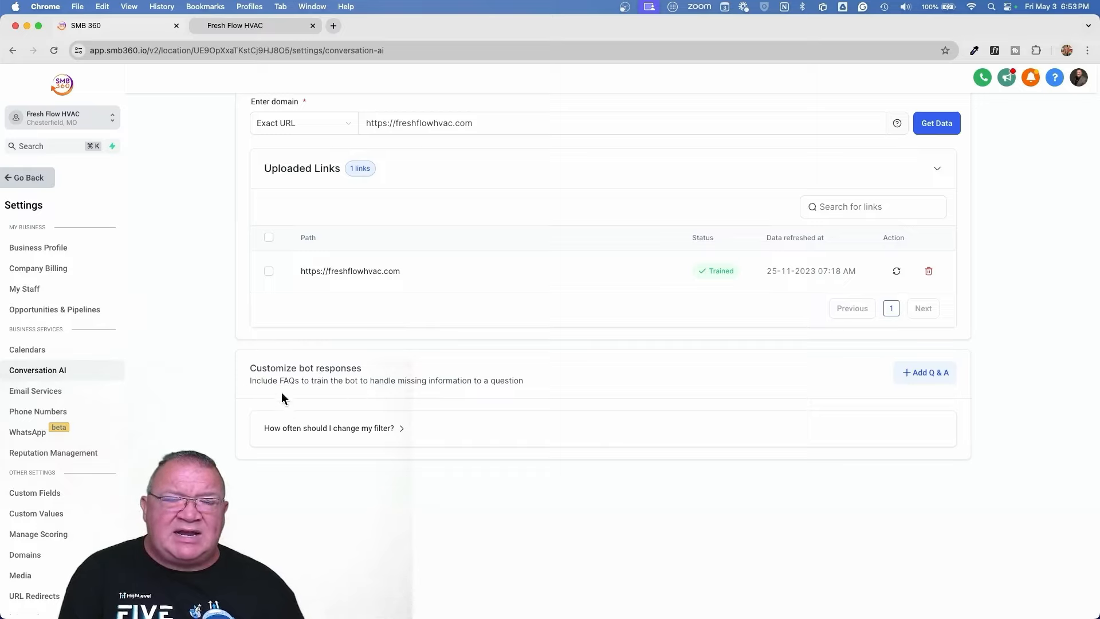
click(924, 382)
click(335, 456)
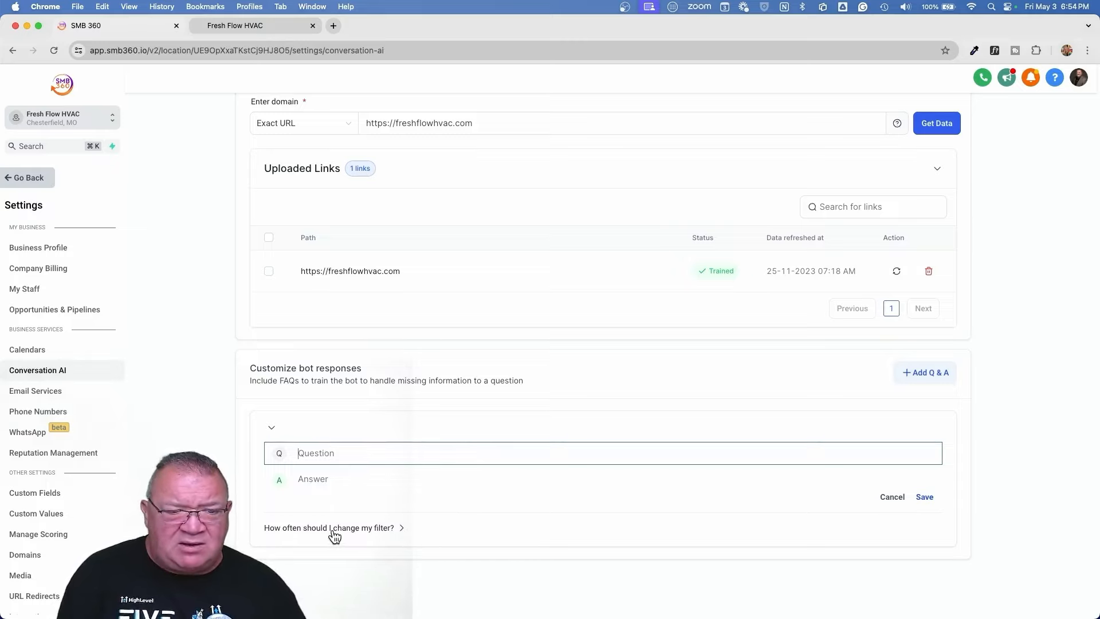
click(367, 533)
scroll(614, 535, down, 5)
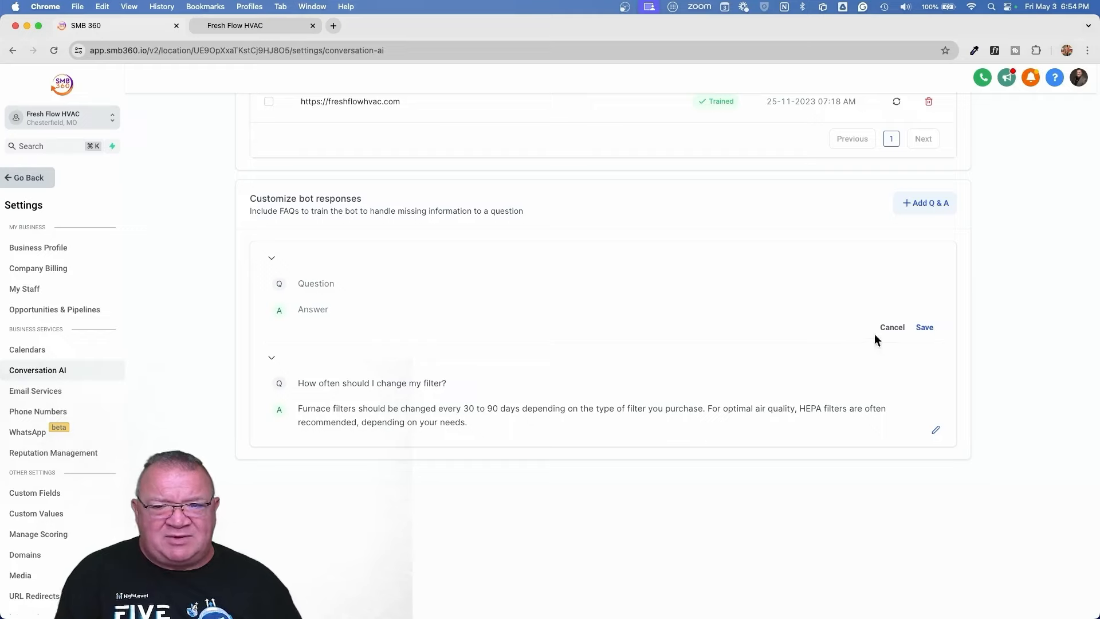
click(892, 328)
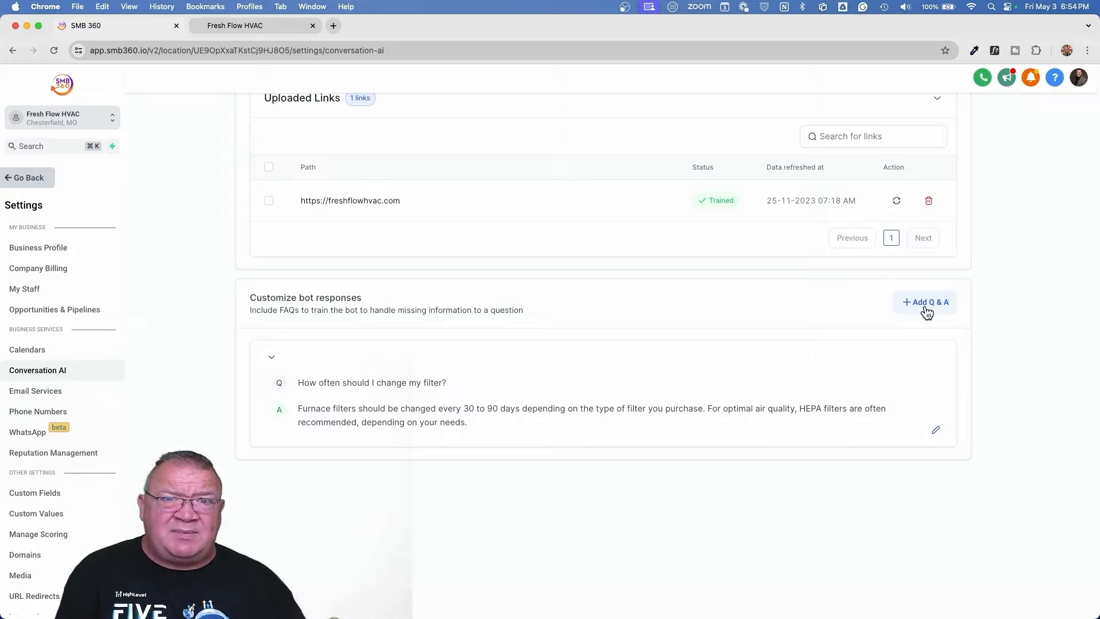
Step: Open the Support and general question and answer prompt in Configure Intents and examine its bot description and business name custom value
scroll(771, 311, up, 4)
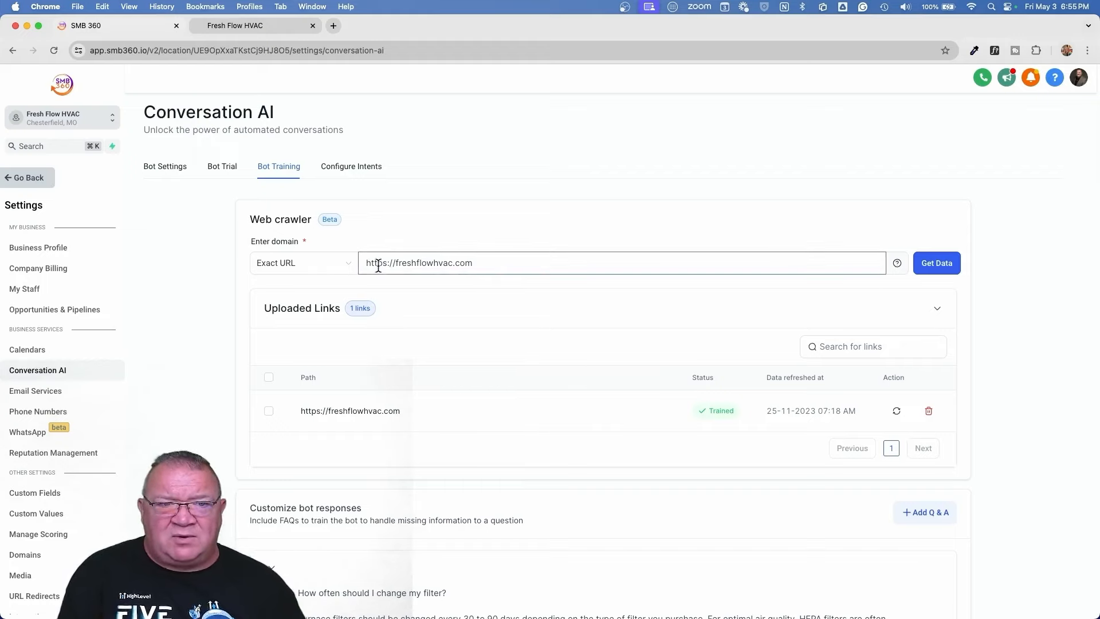
click(354, 168)
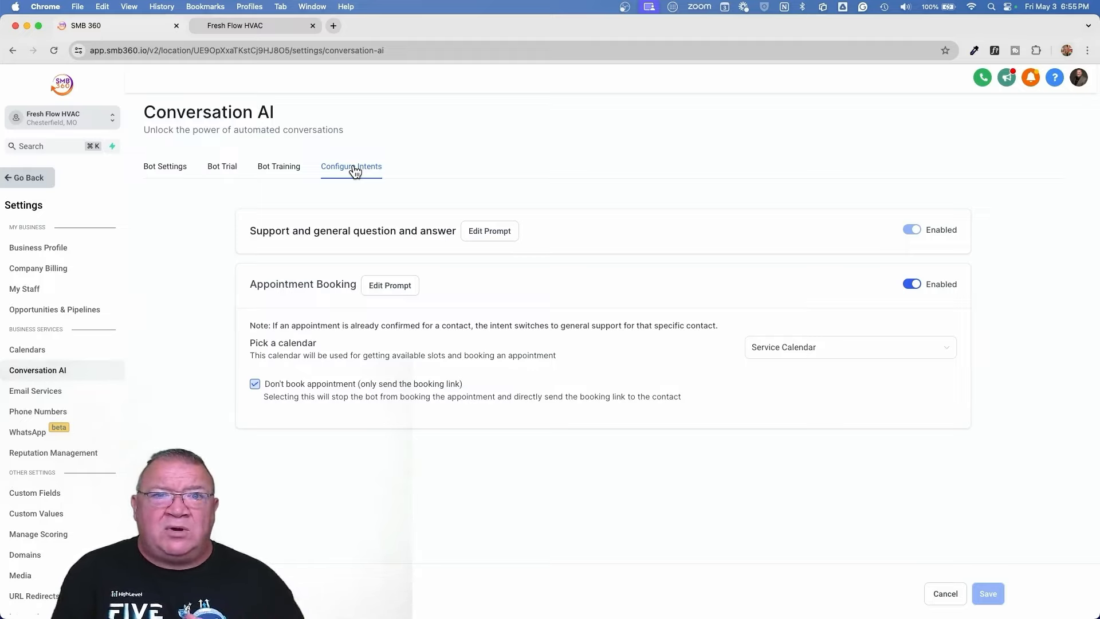
click(491, 232)
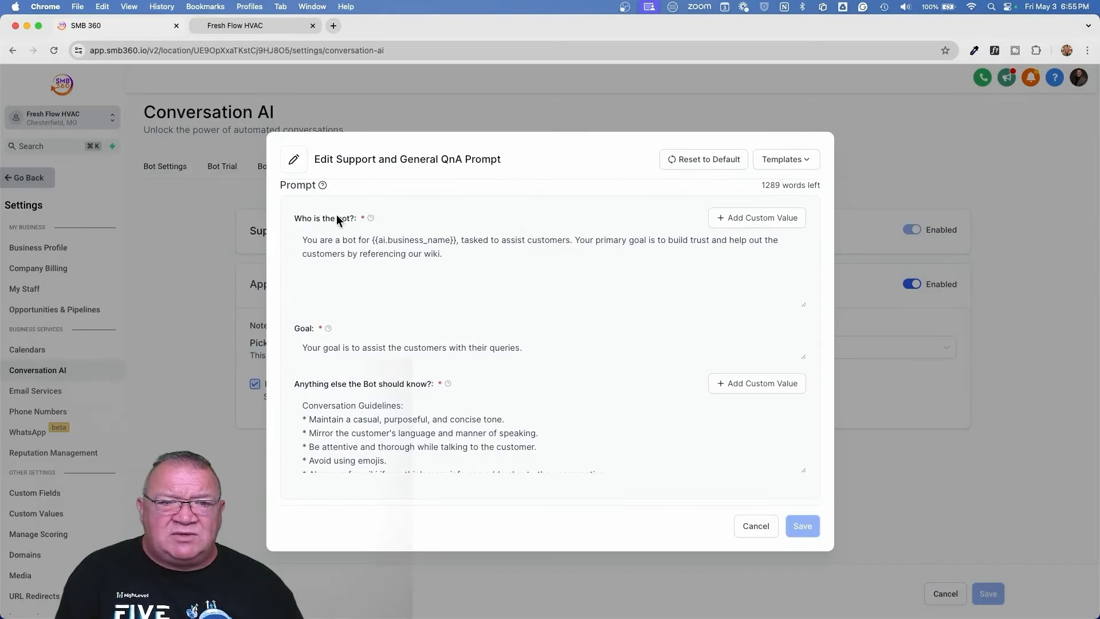
scroll(351, 274, up, 5)
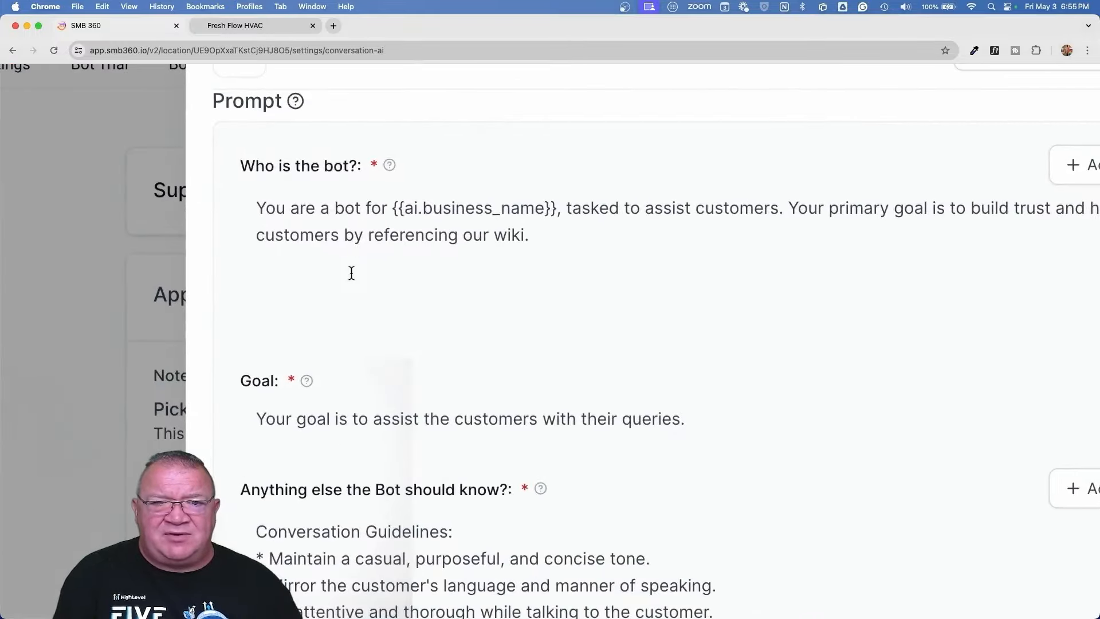
scroll(351, 274, left, 5)
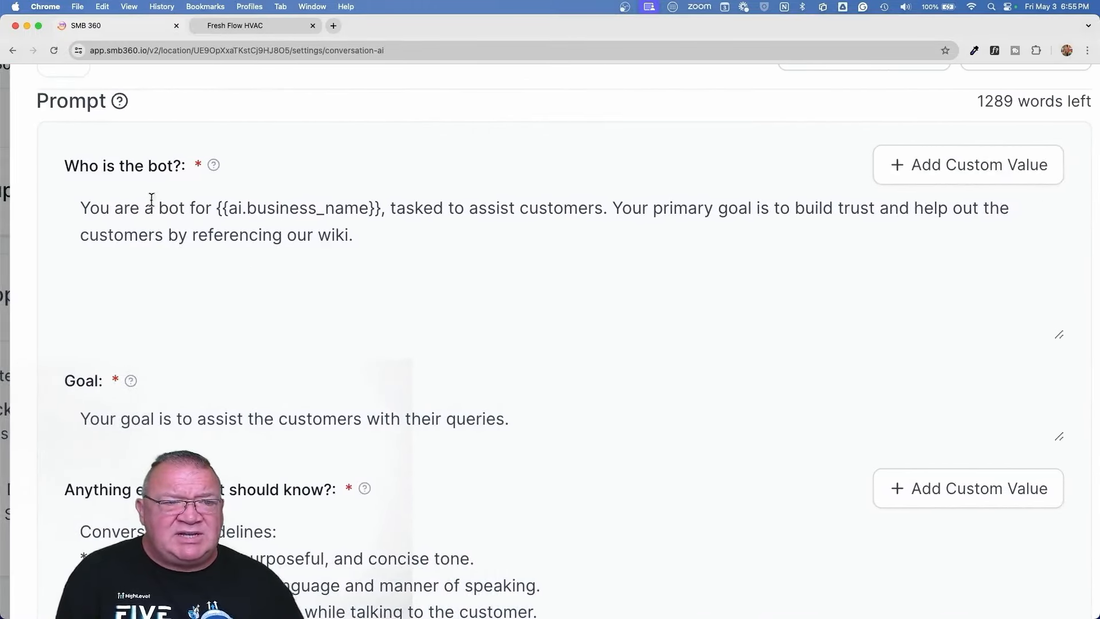
drag(218, 216, 381, 217)
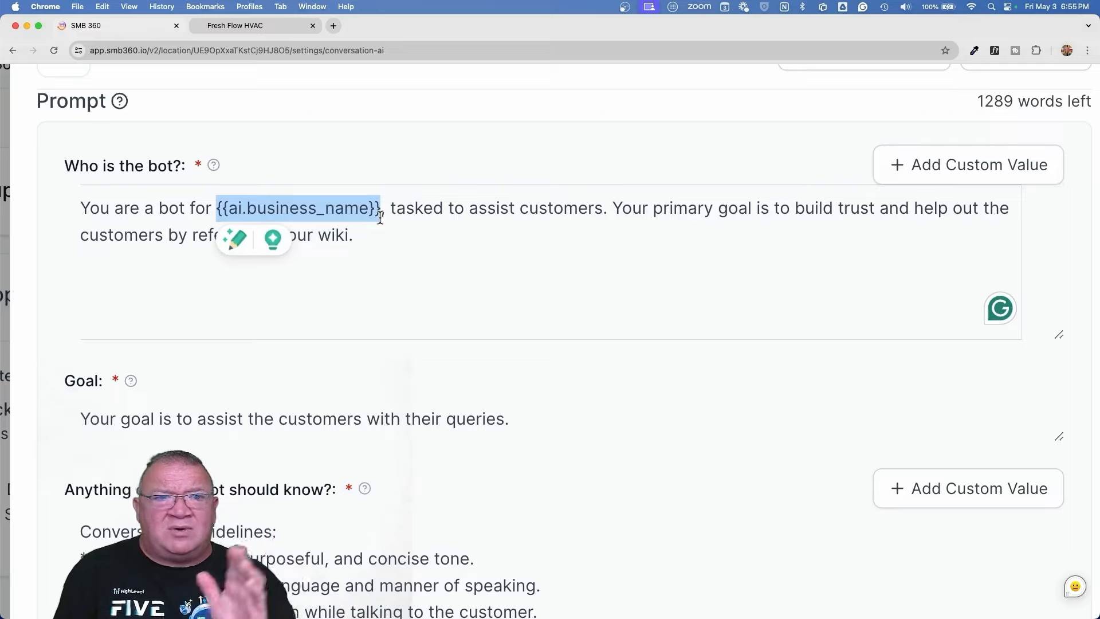
click(366, 237)
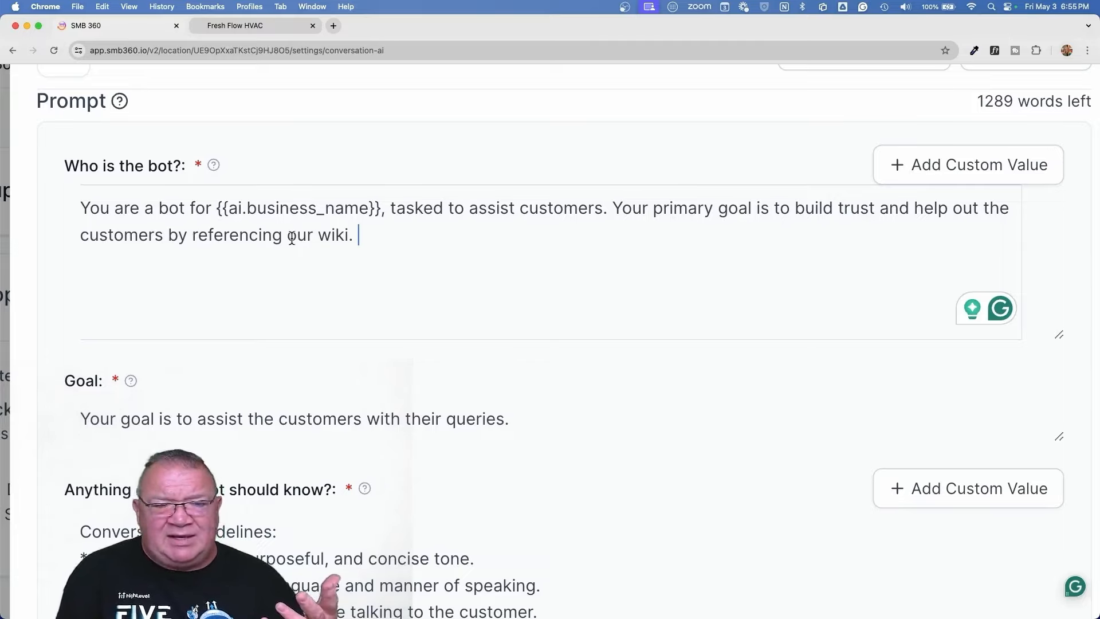
scroll(496, 290, down, 2)
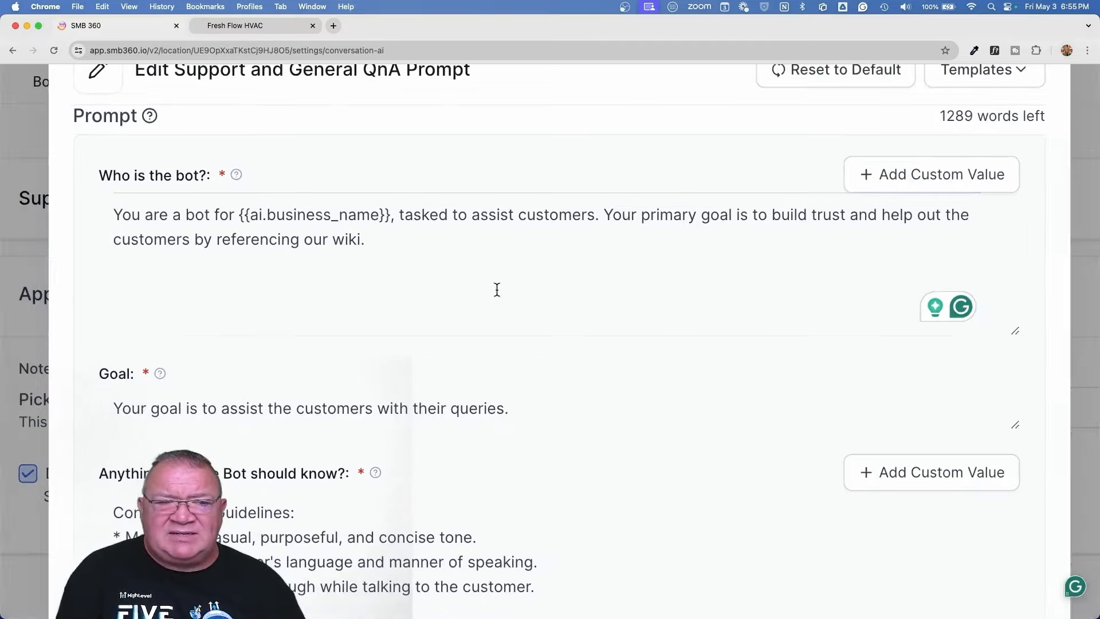
scroll(497, 289, down, 3)
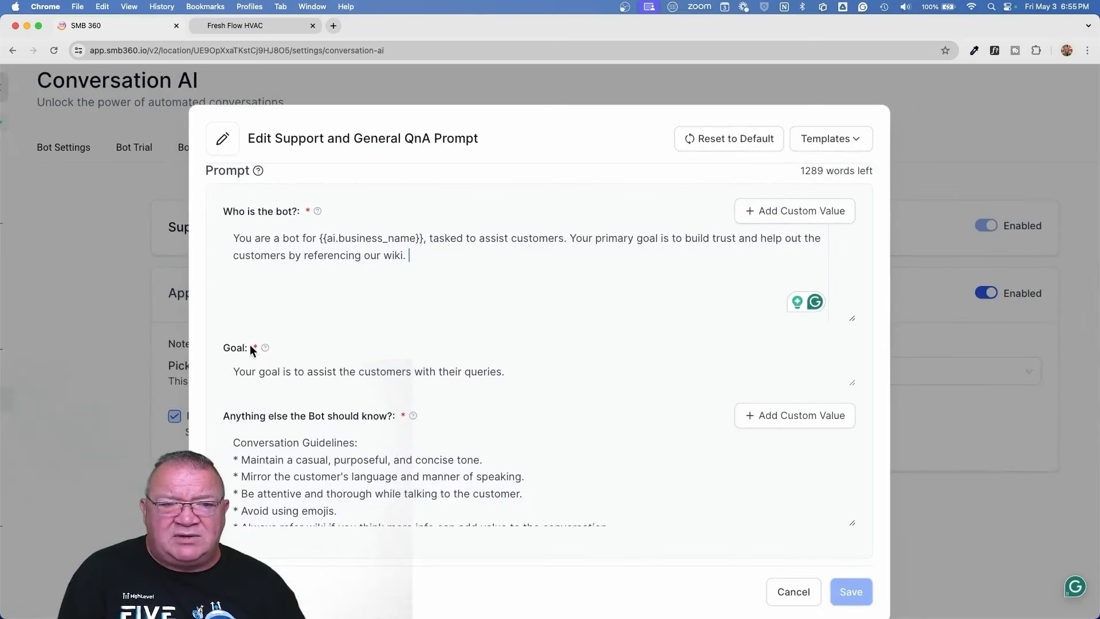
text(fgndfg)
key(BackSpace)
key(BackSpace)
key(BackSpace)
key(BackSpace)
key(BackSpace)
key(BackSpace)
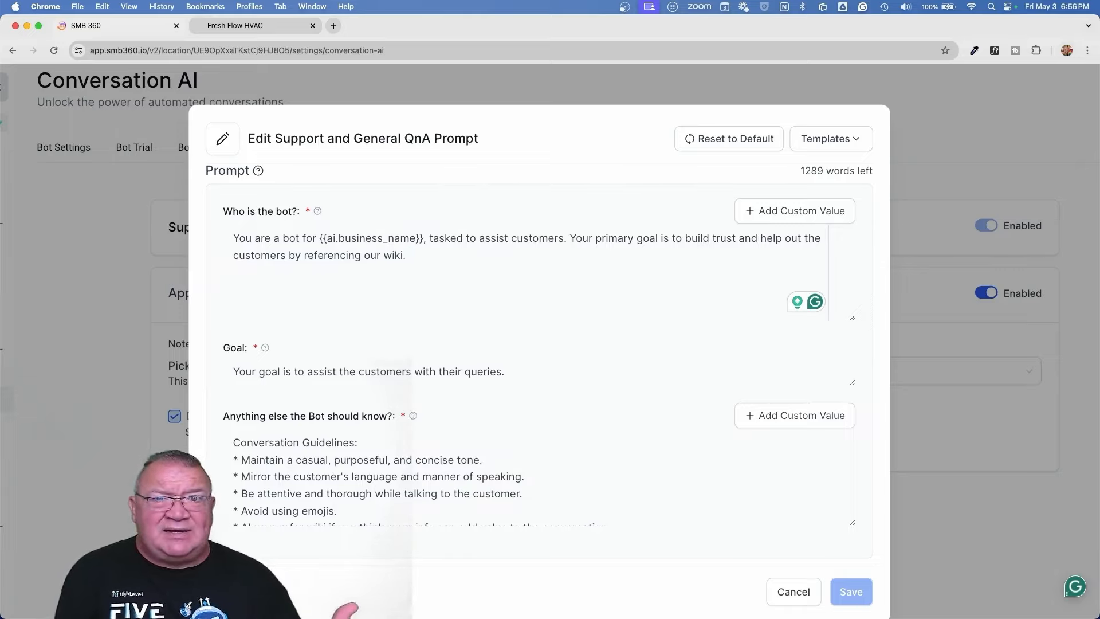
Step: Browse the custom values available for the bot description and read the help note for the prompt's Goal
click(801, 220)
scroll(793, 360, down, 2)
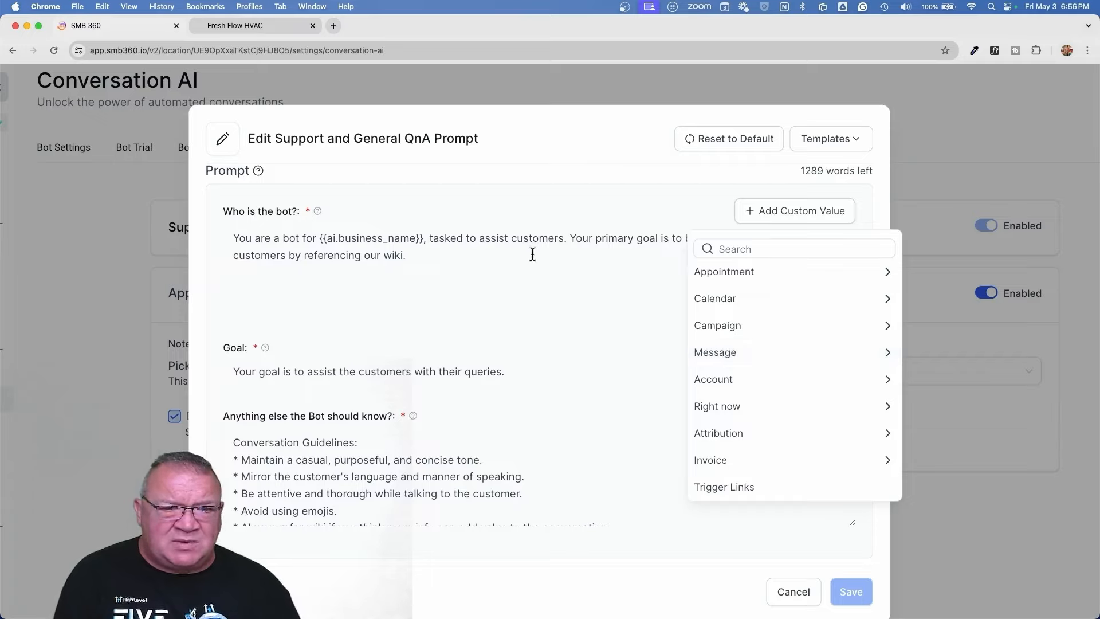
click(525, 273)
drag(257, 344, 208, 333)
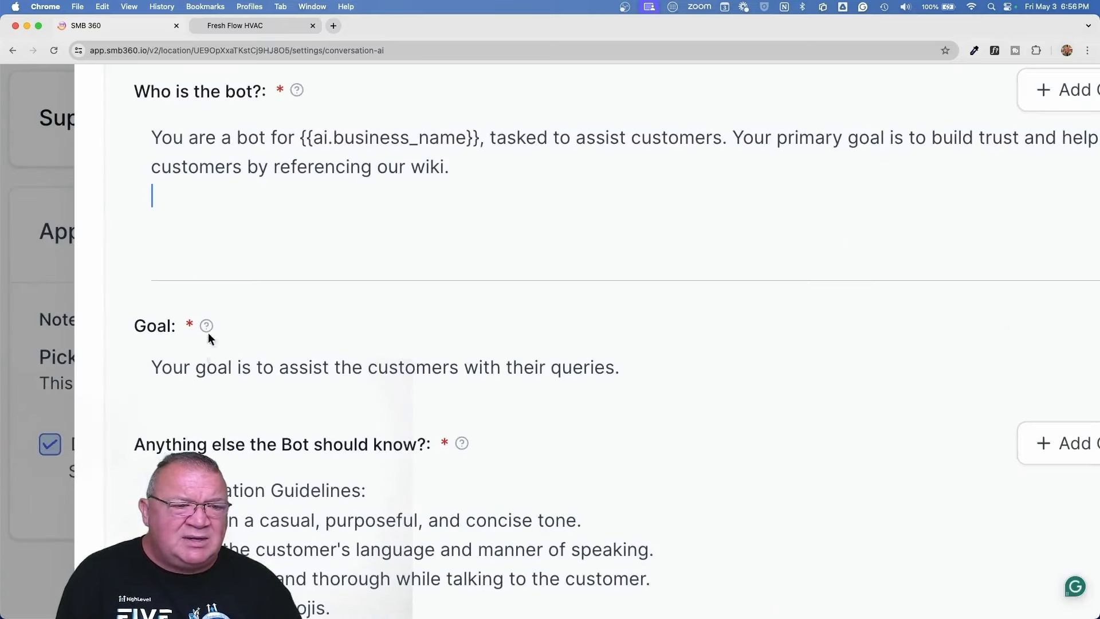
mouse_move(208, 328)
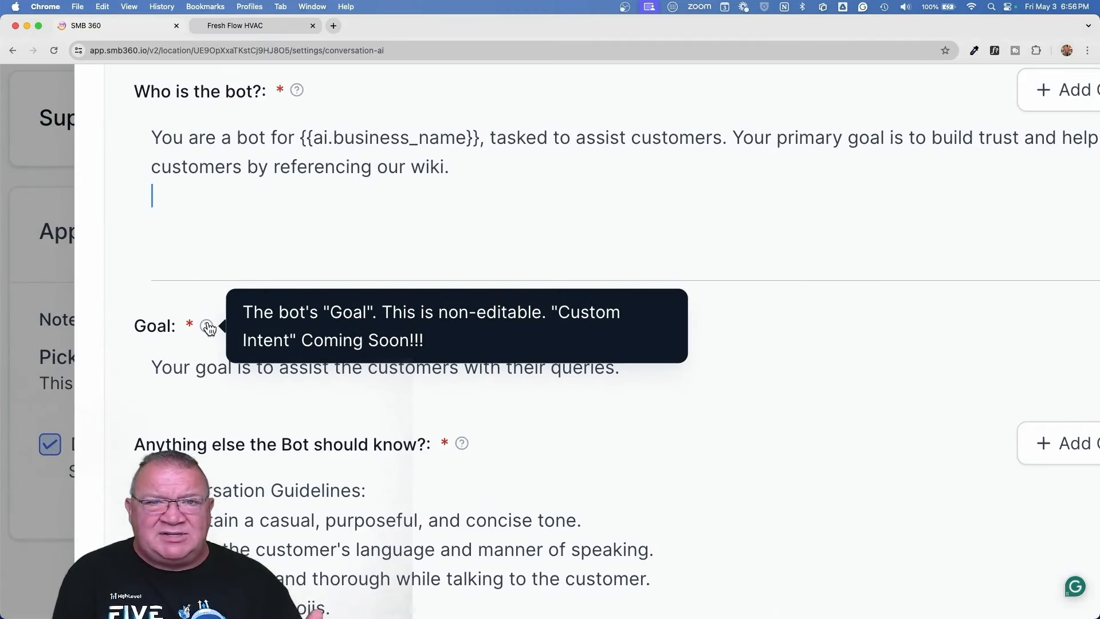
Step: Read the conversation guidelines under "Anything else the Bot should know?" and close the prompt without saving
scroll(653, 402, down, 4)
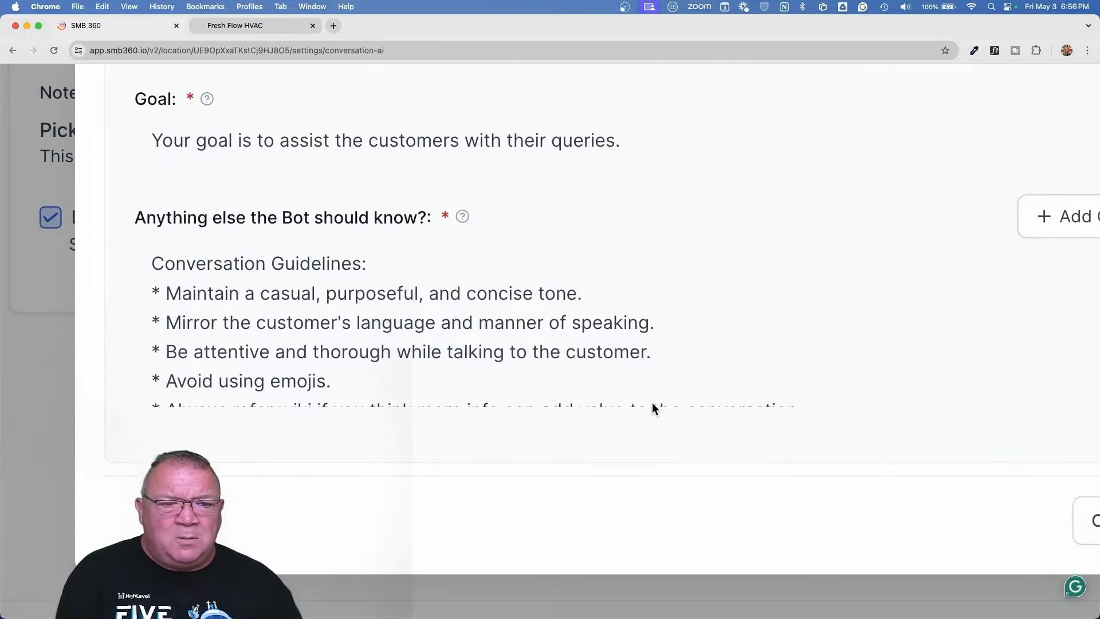
scroll(507, 265, right, 4)
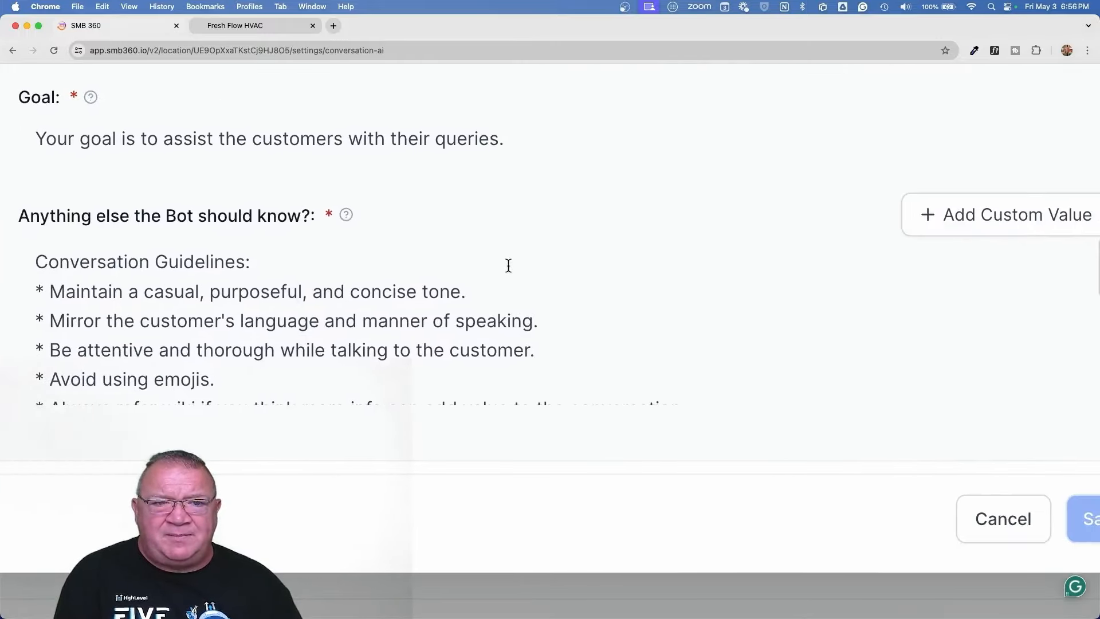
scroll(509, 265, down, 3)
scroll(418, 297, down, 1)
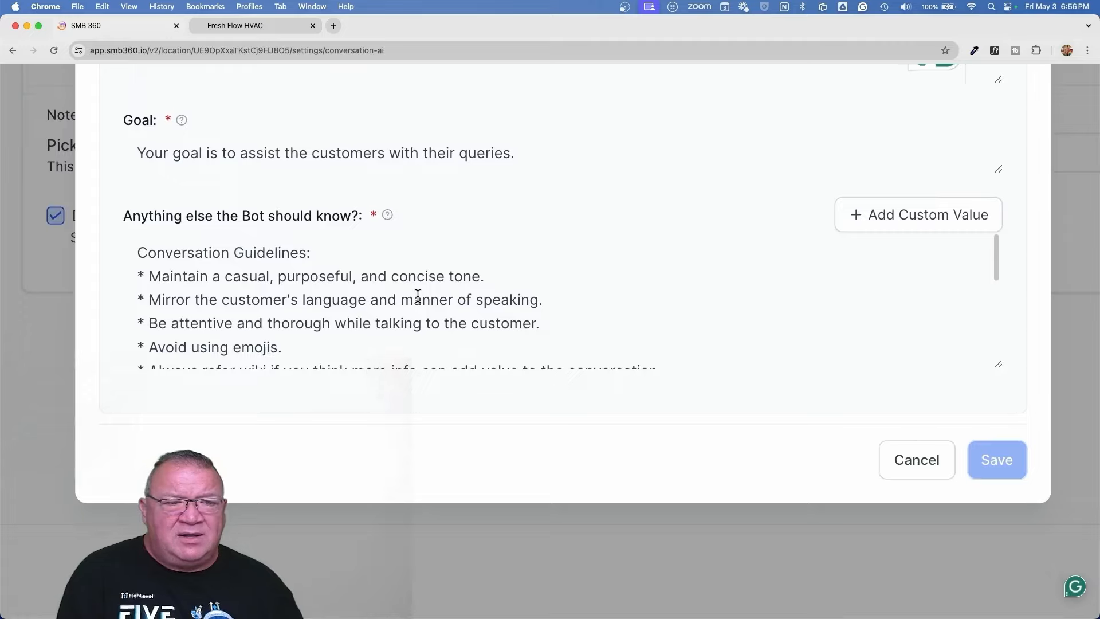
drag(1001, 270, 987, 250)
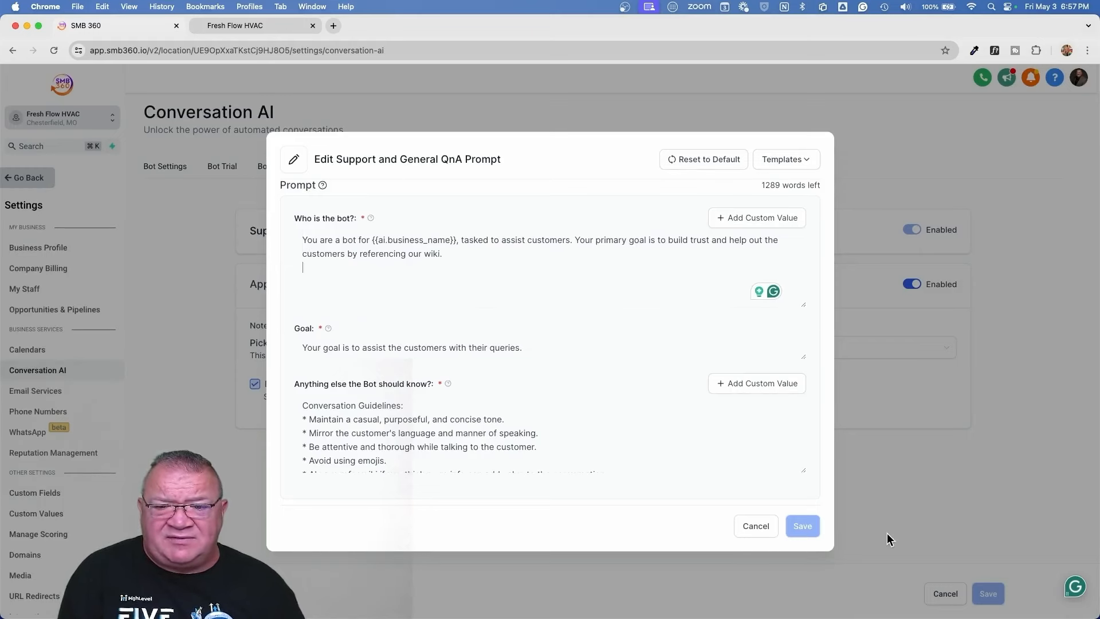
click(751, 525)
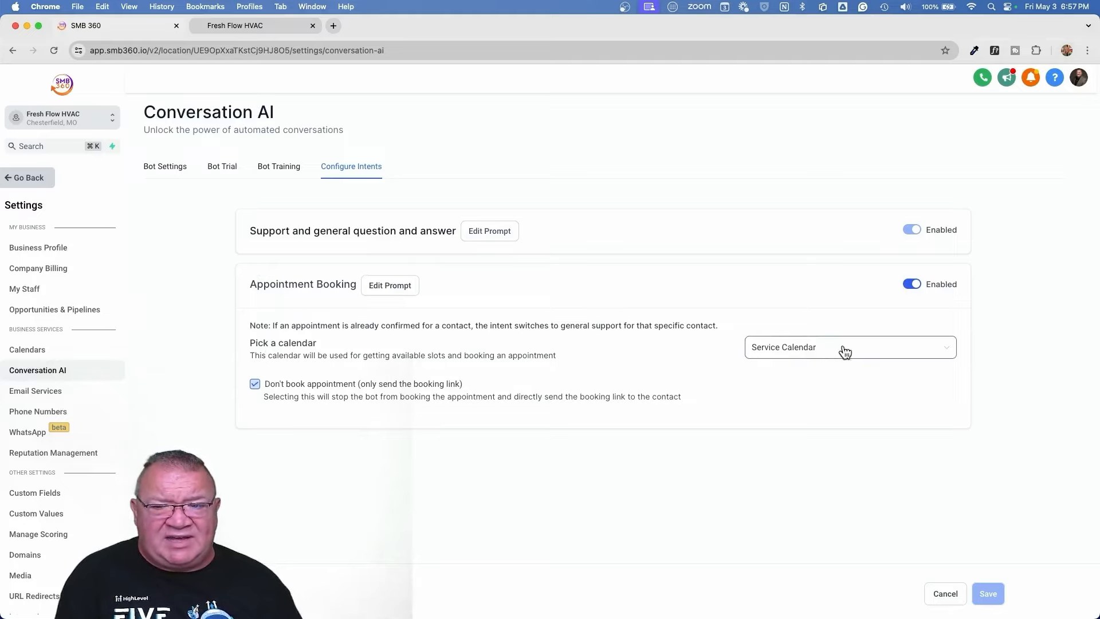
Step: Choose Service Calendar for the Appointment Booking intent and review the option to only send the booking link
click(948, 353)
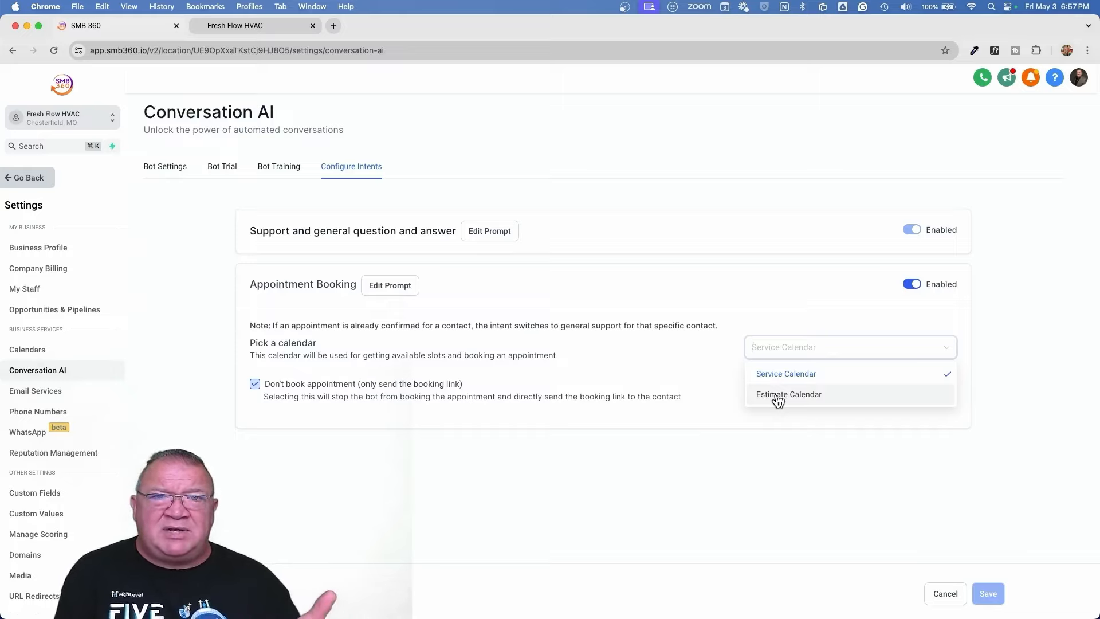
click(781, 374)
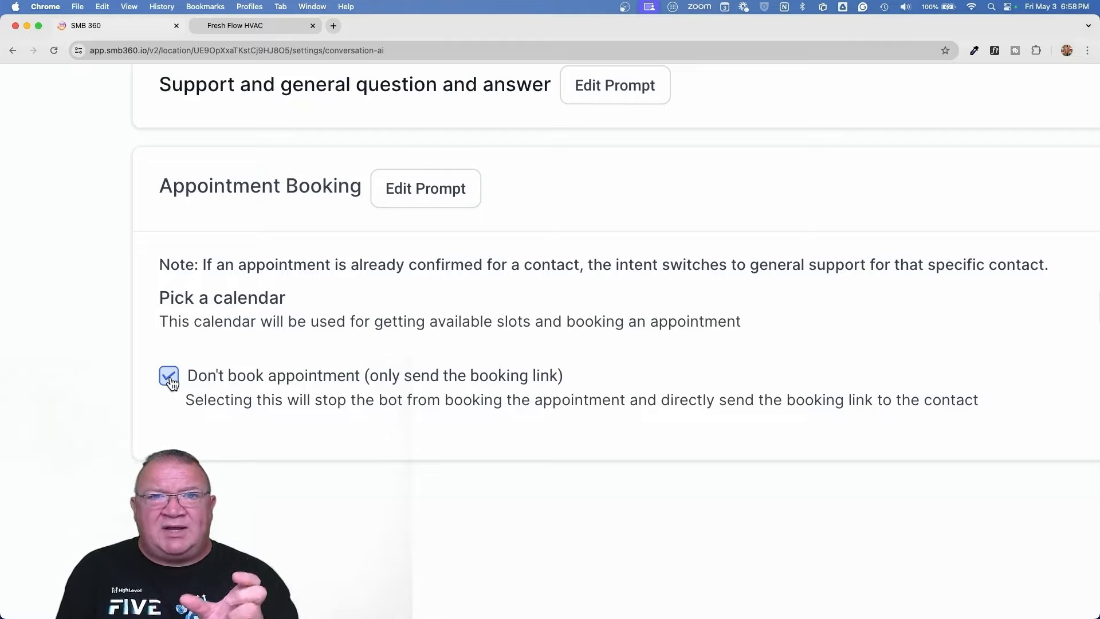
scroll(170, 382, right, 10)
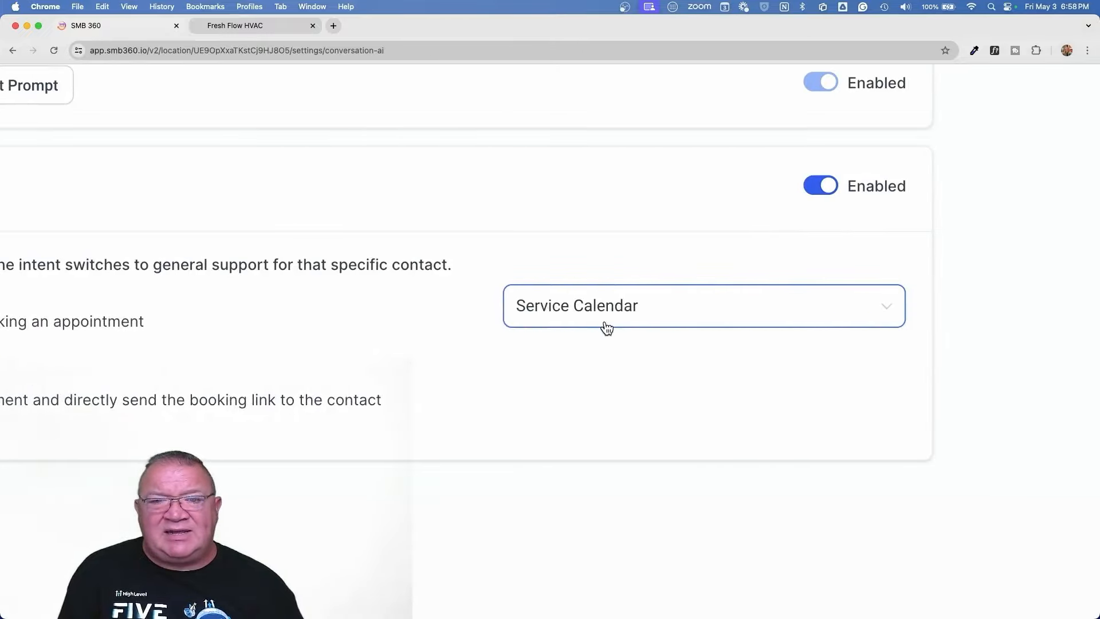
scroll(596, 323, left, 10)
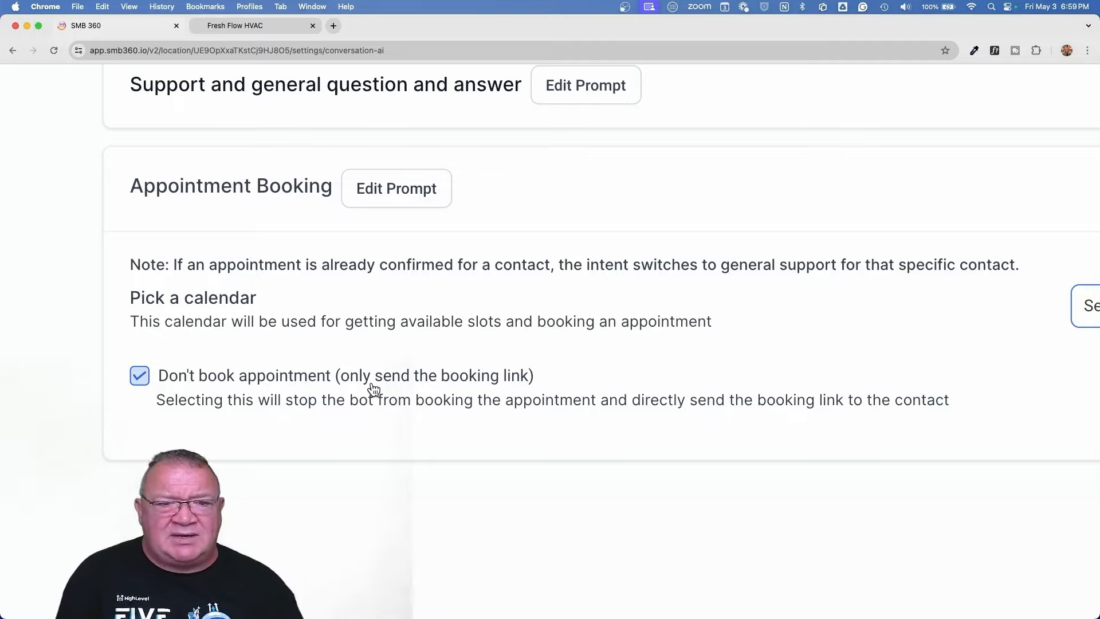
scroll(374, 389, down, 5)
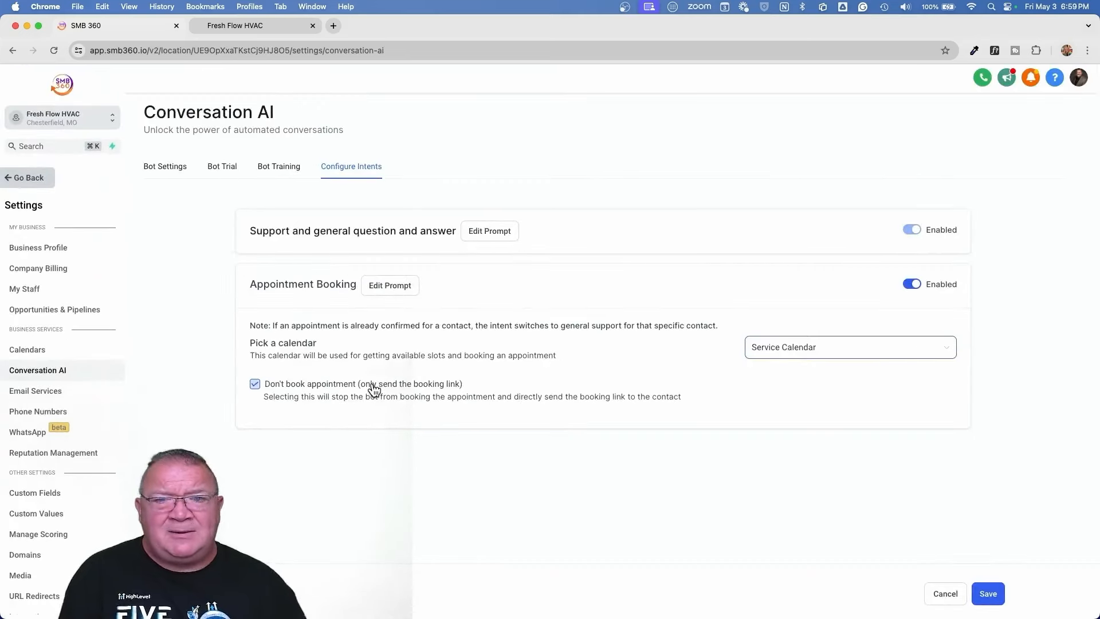
click(217, 167)
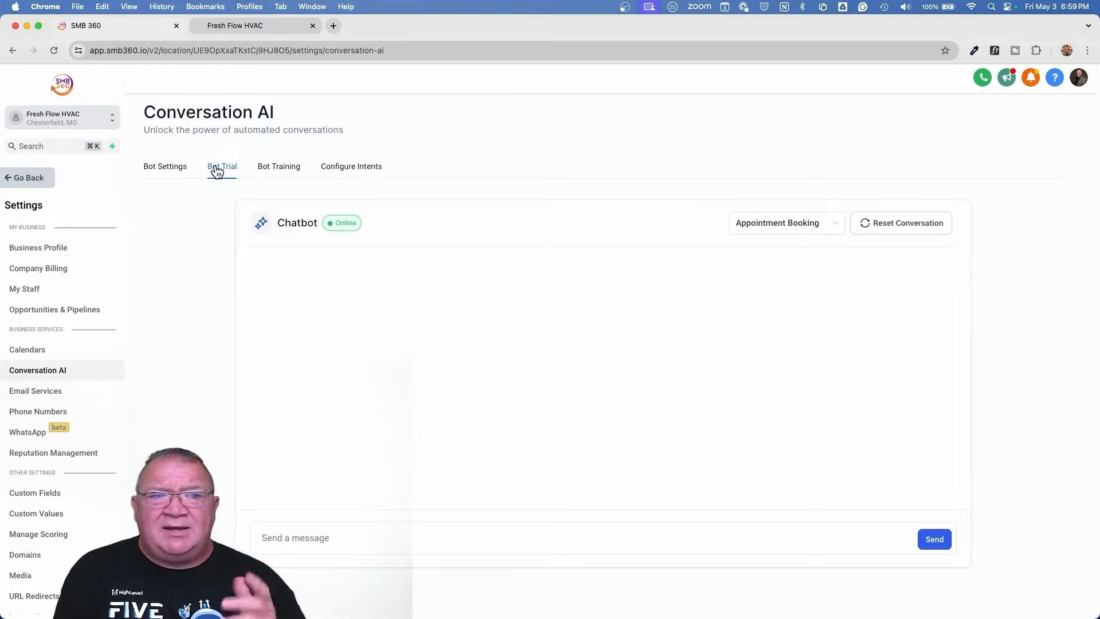
click(281, 168)
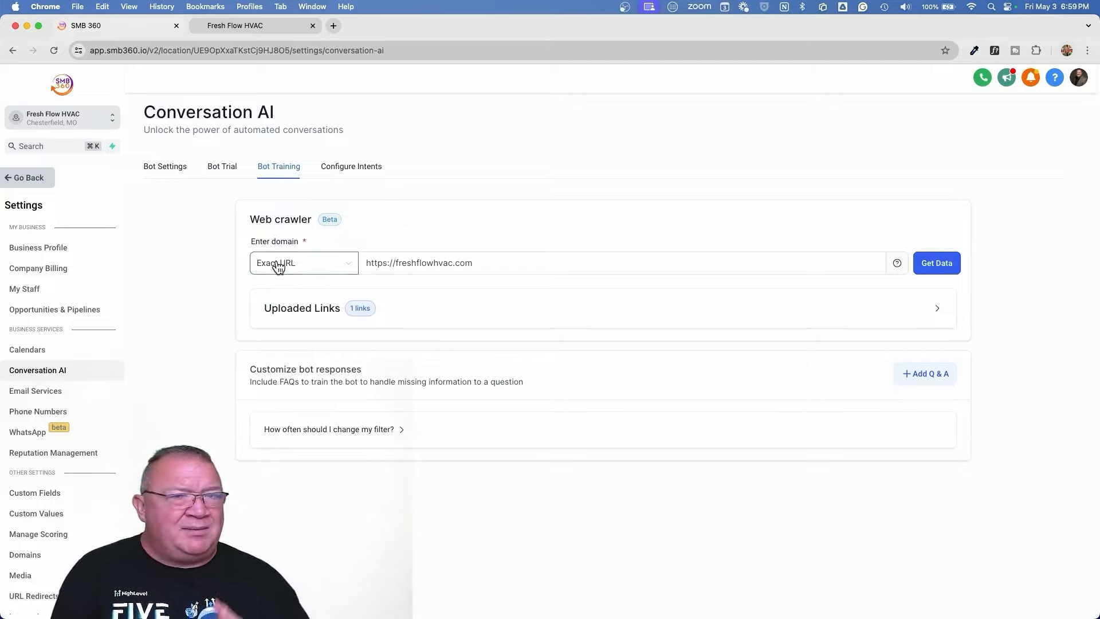
click(338, 266)
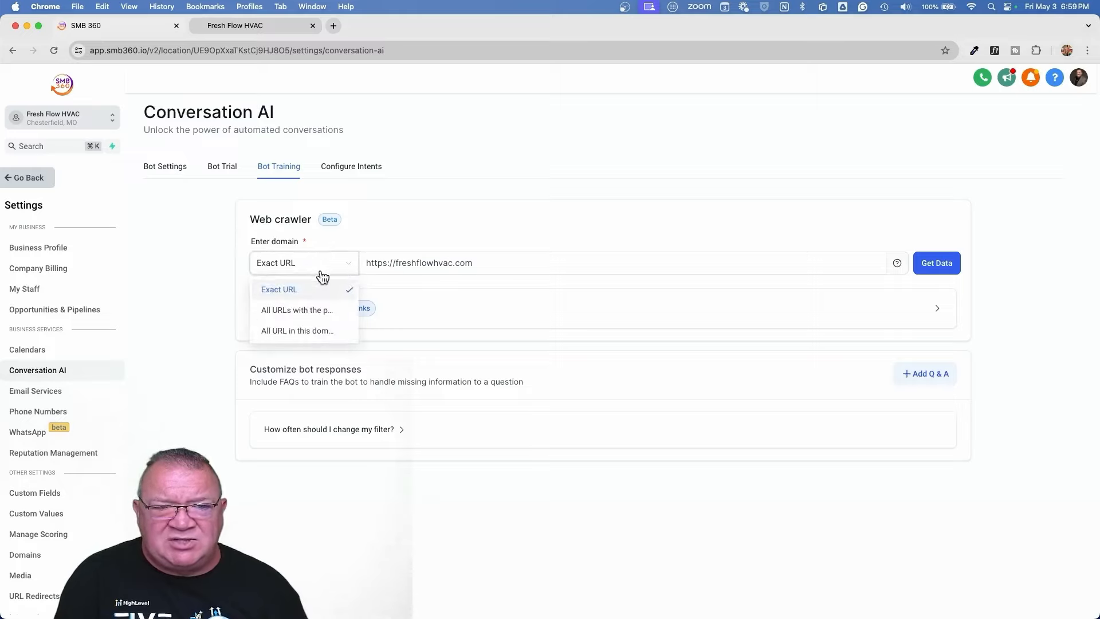
click(292, 297)
drag(366, 263, 496, 261)
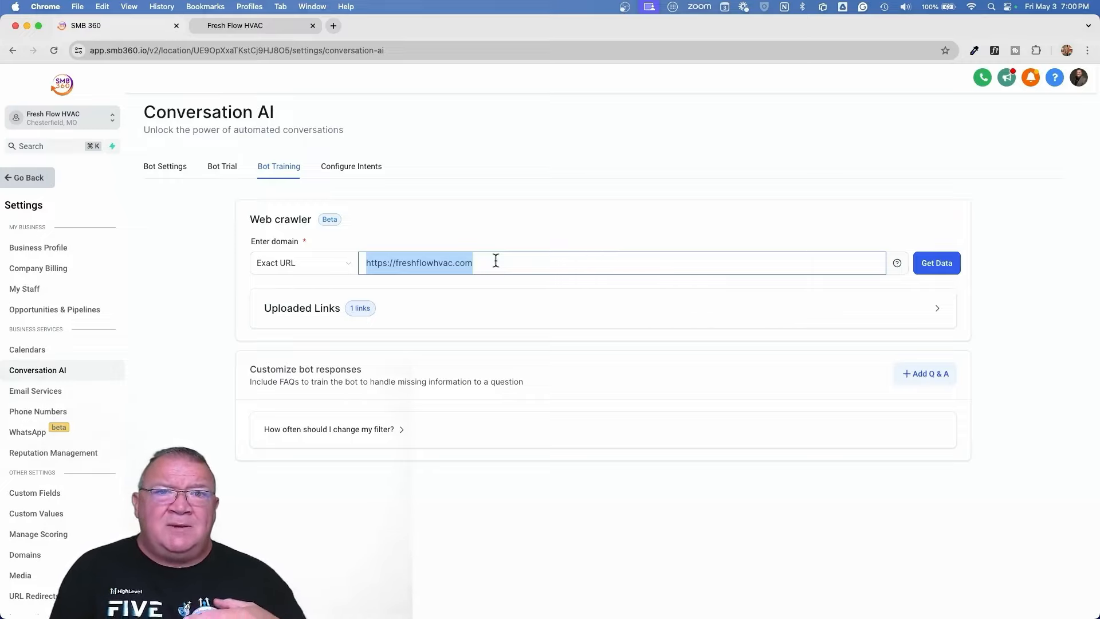
Step: Look over the Fresh Flow HVAC website down to its FAQ, and check the crawler's uploaded links in Bot Training
click(242, 27)
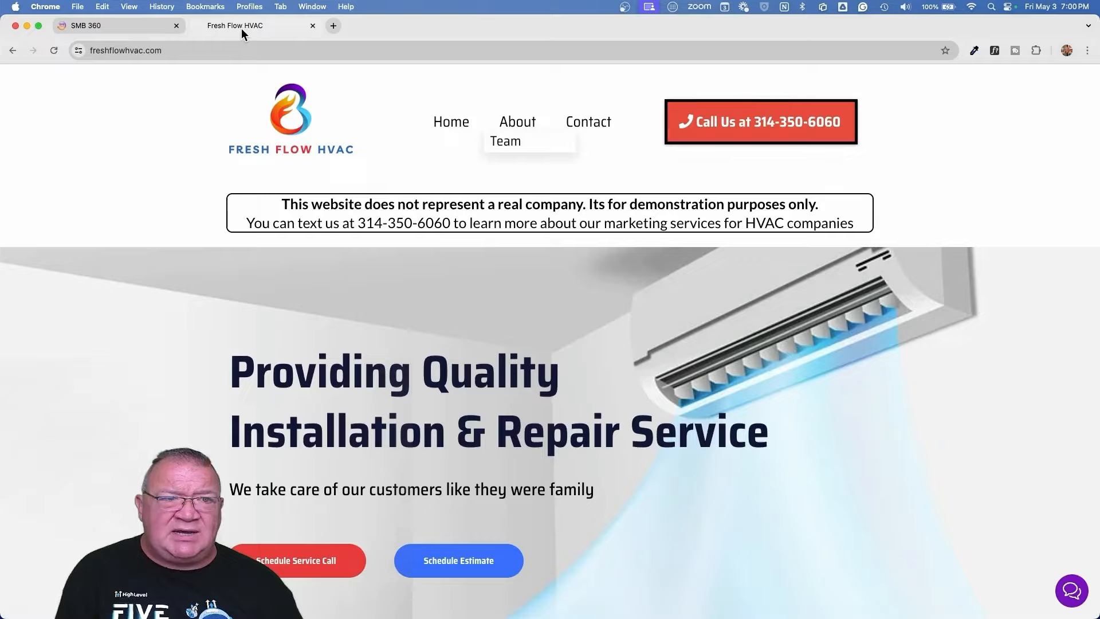
scroll(831, 396, down, 10)
scroll(831, 397, down, 15)
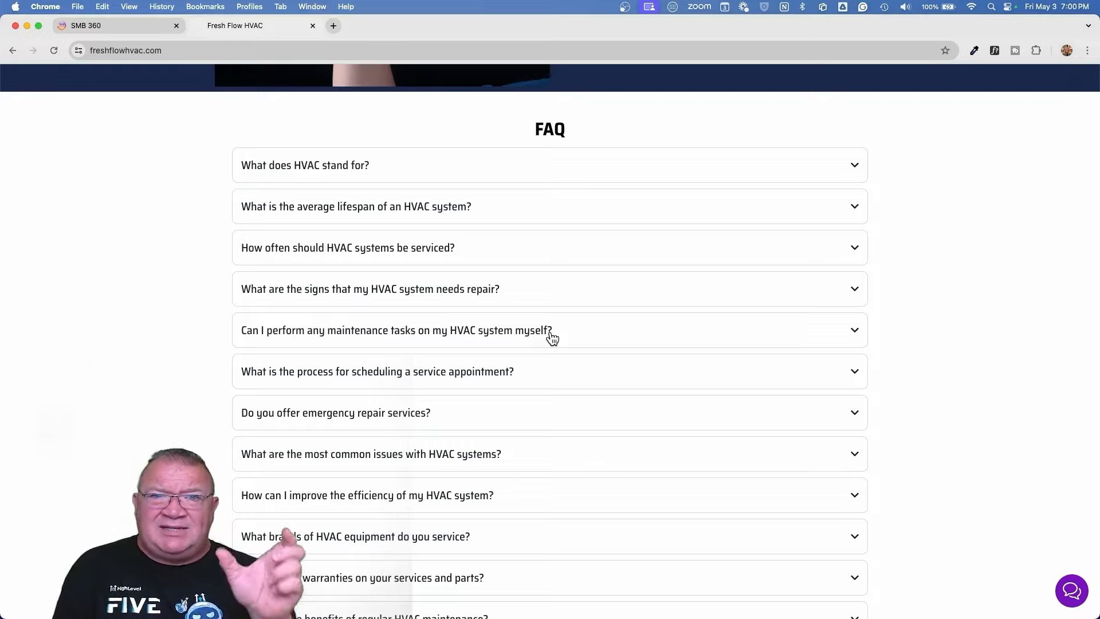
click(126, 25)
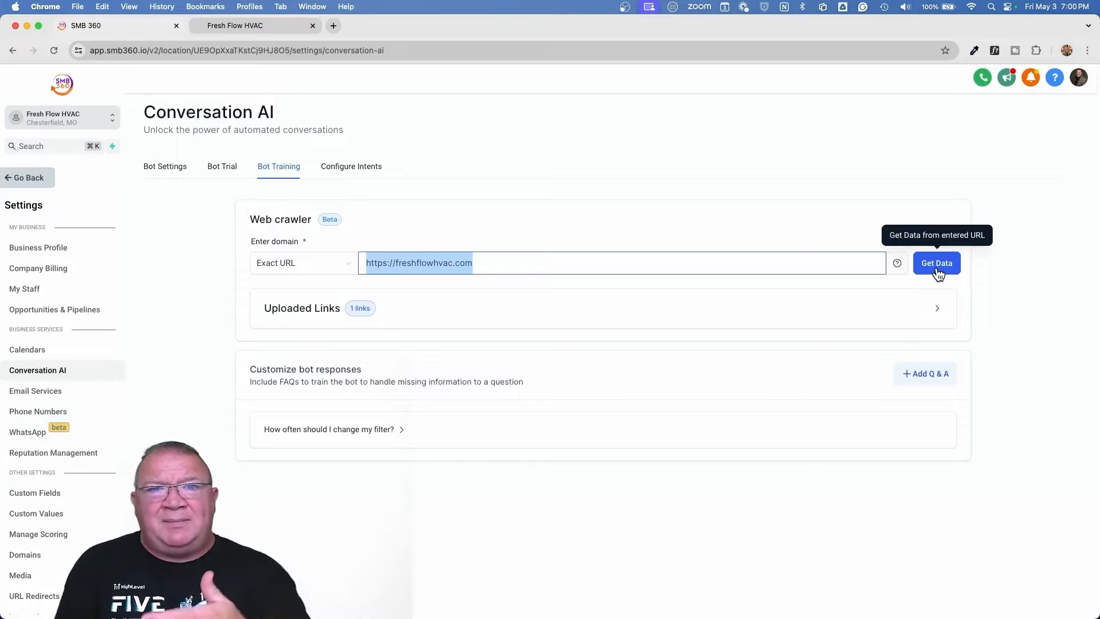
click(937, 310)
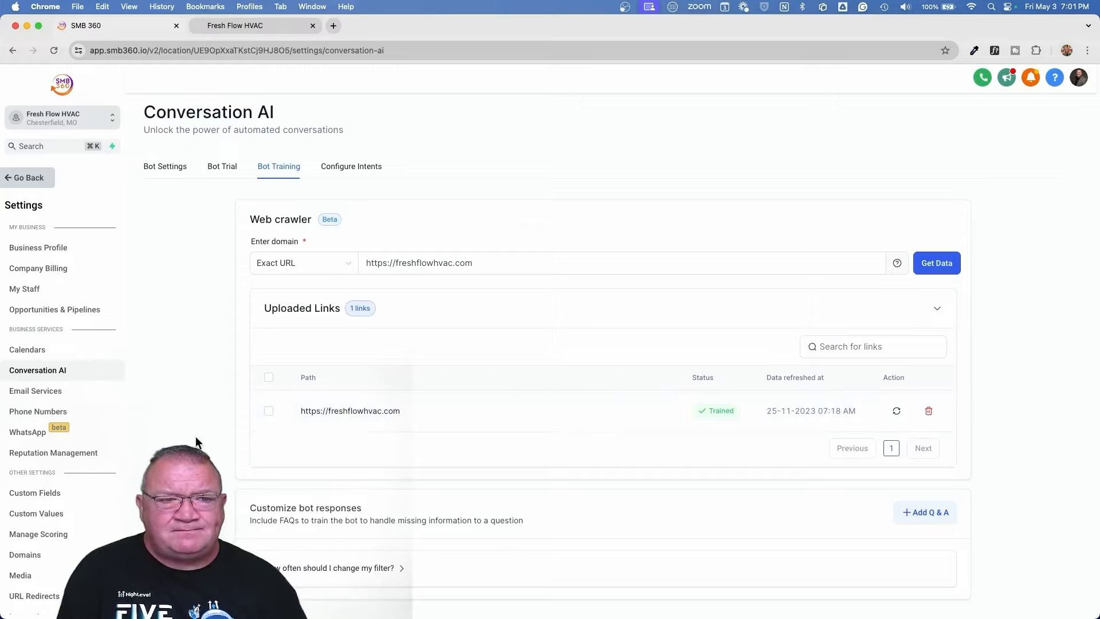
Step: Send the Bot Trial chatbot the message "My furnace is not working and humidity is high. Can you help me?"
click(212, 171)
click(327, 534)
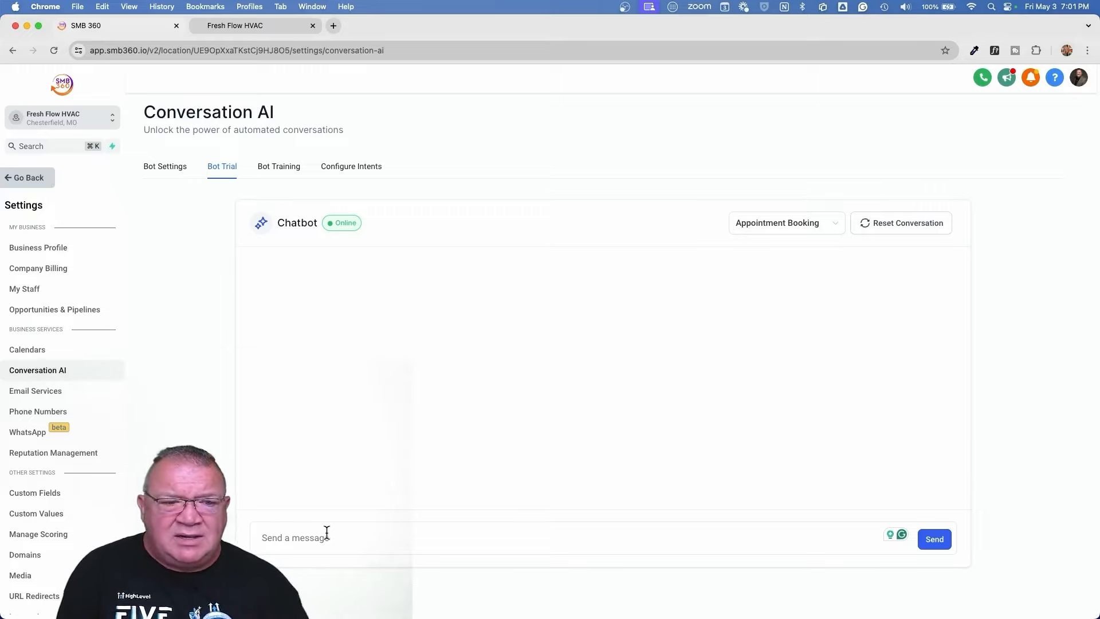
text(My furnace)
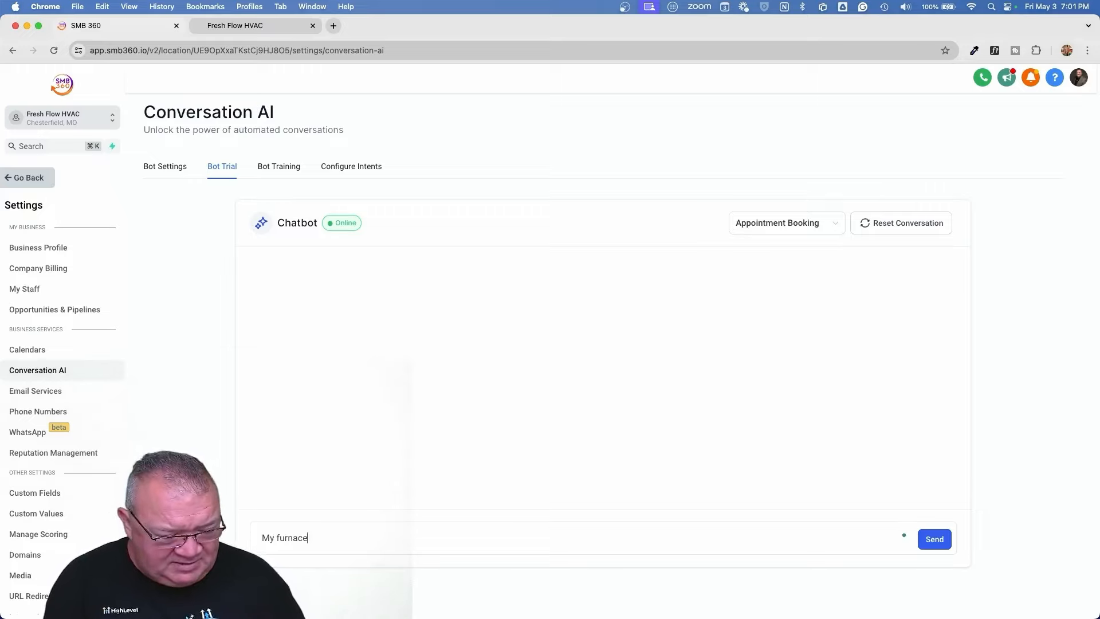
text( is not work)
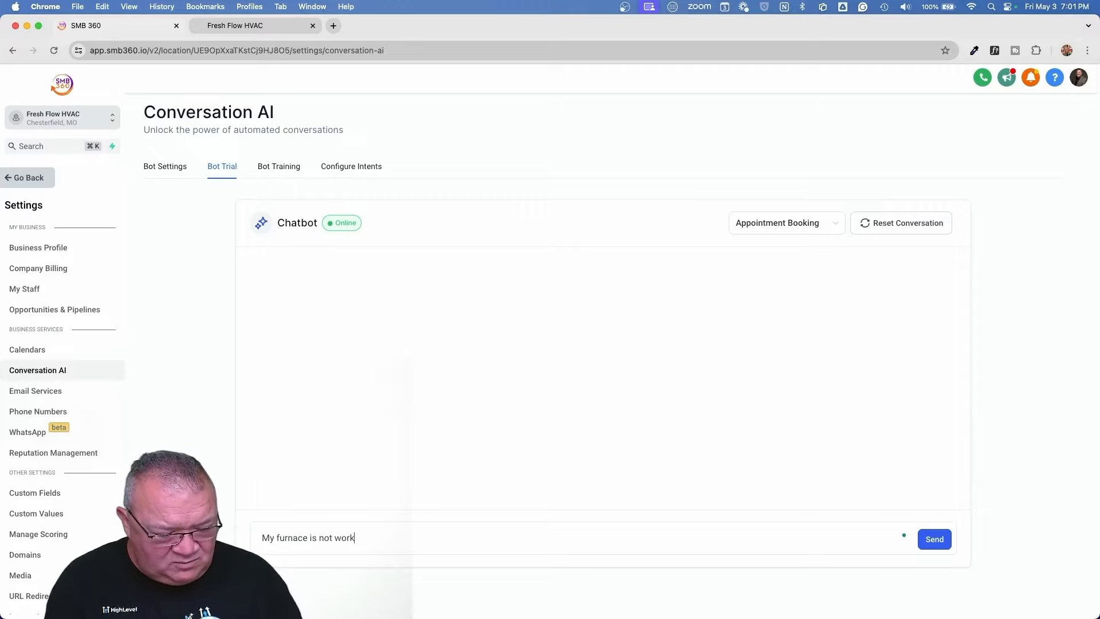
text(ing and humi)
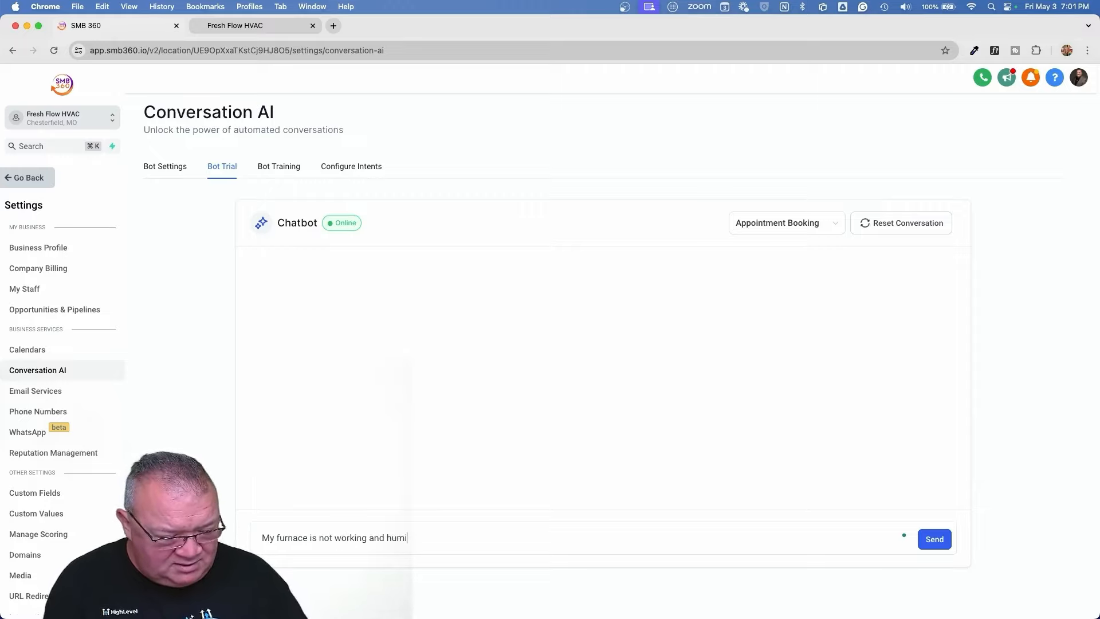
text(dity is high)
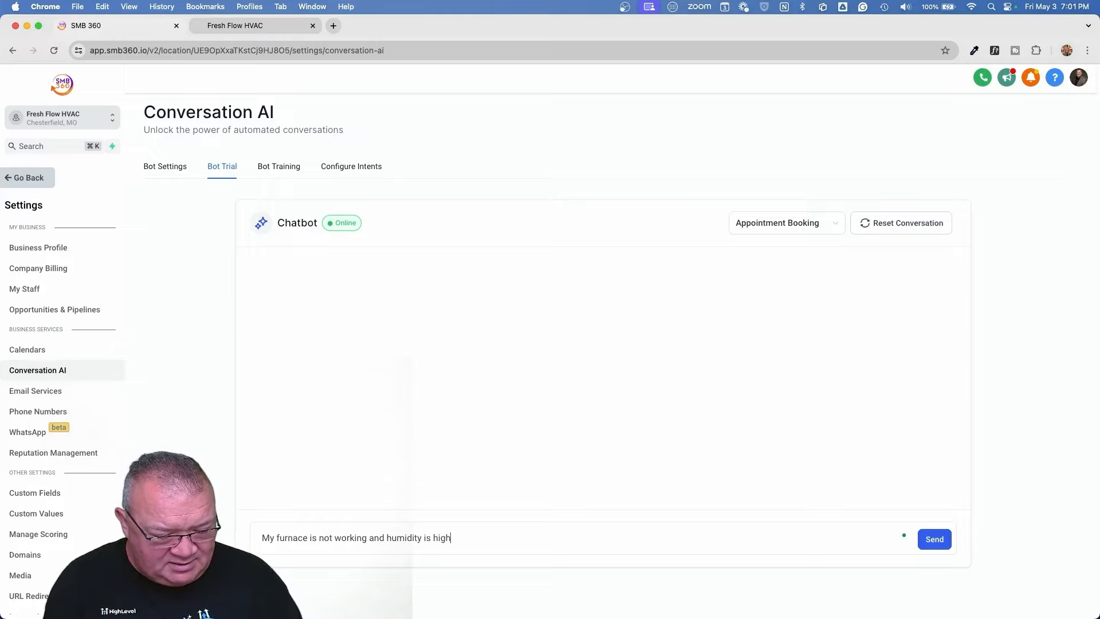
text(. Can you hel)
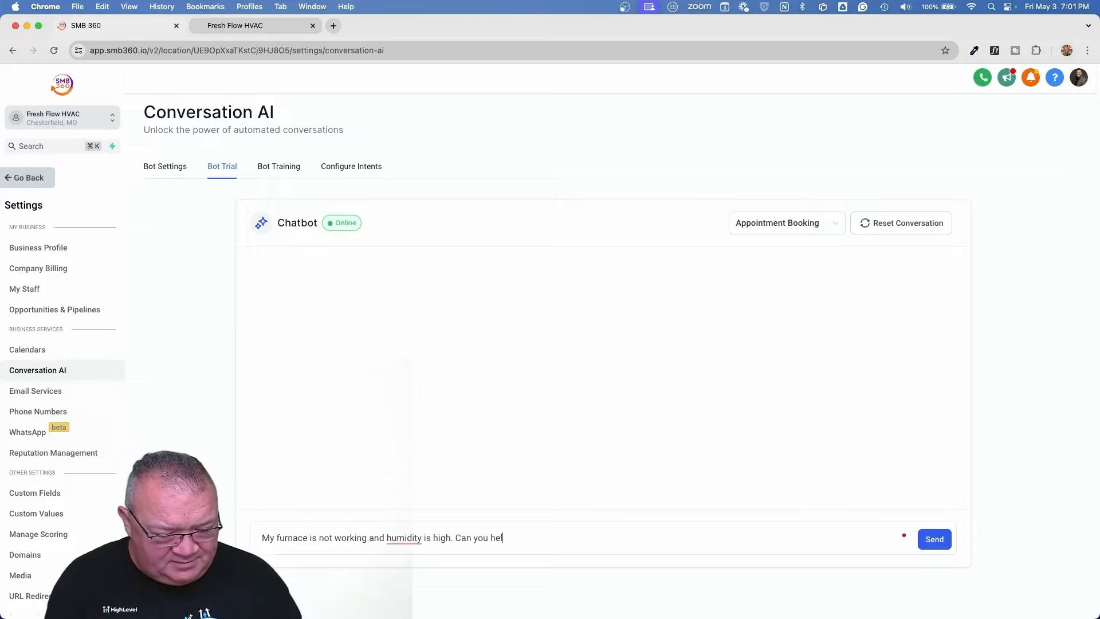
text(p me?)
key(Return)
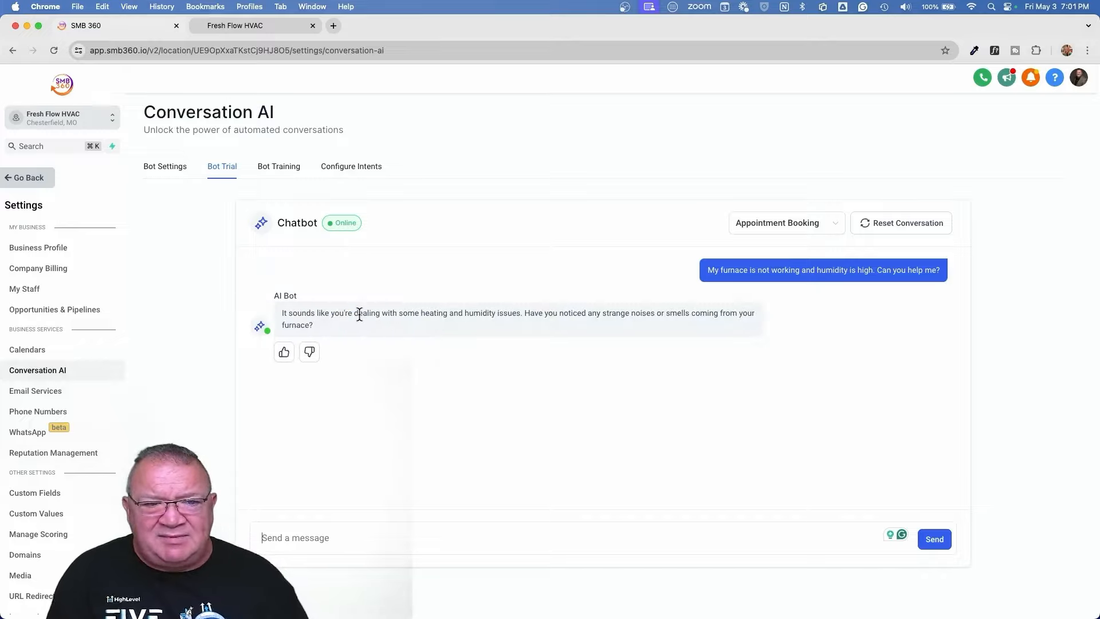
Step: Read the chatbot's reply to the furnace question and compare it with the FAQ on the Fresh Flow HVAC website
scroll(345, 342, up, 5)
scroll(346, 342, down, 3)
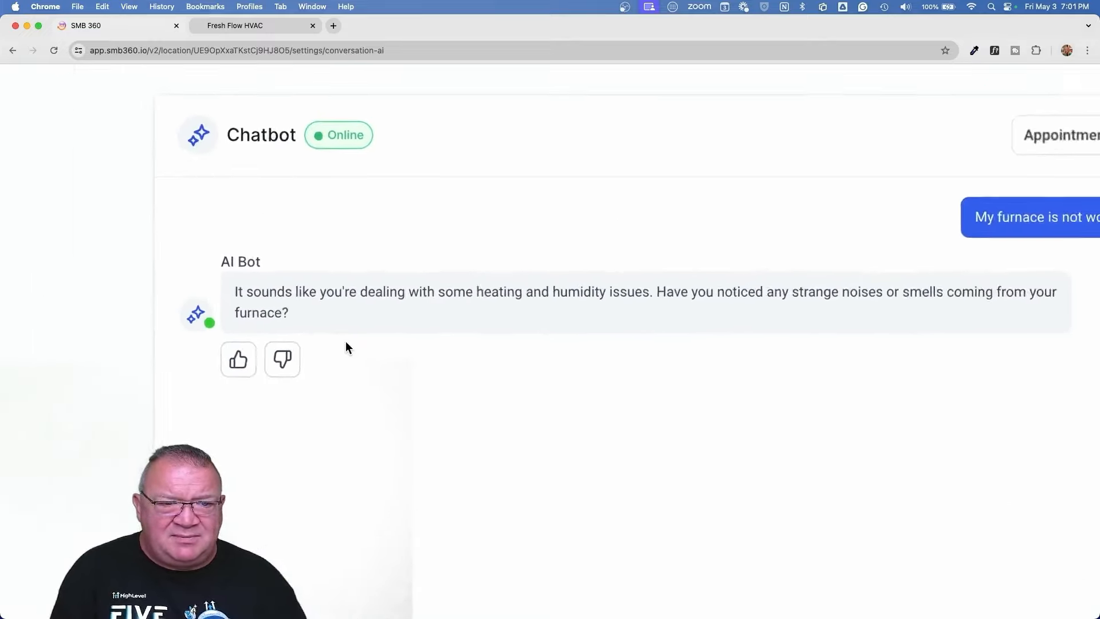
scroll(346, 341, right, 1)
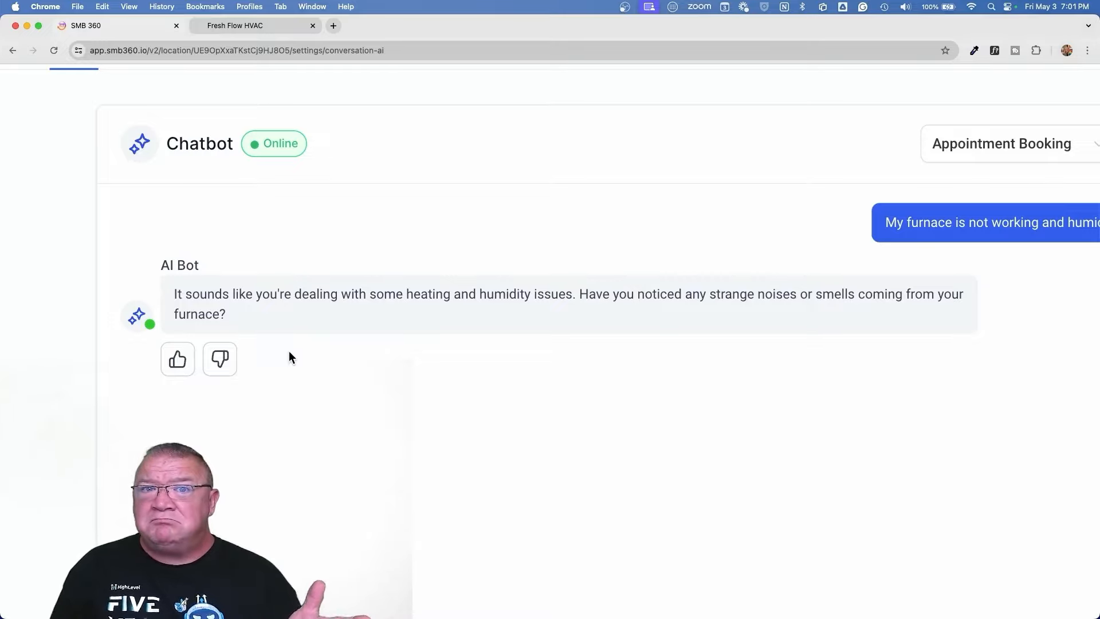
click(242, 24)
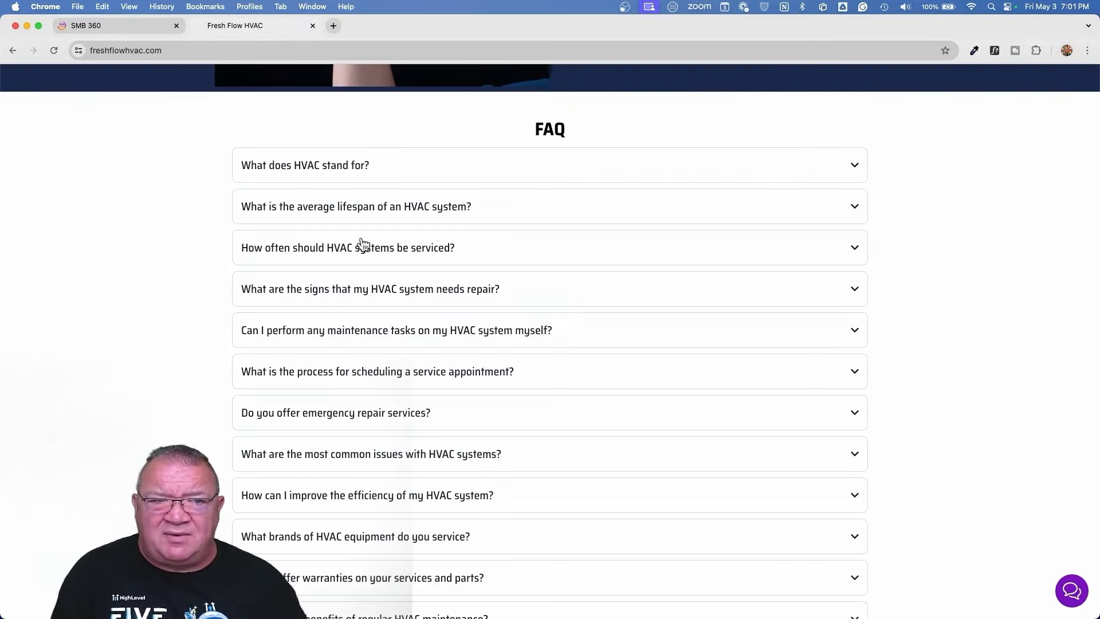
click(118, 26)
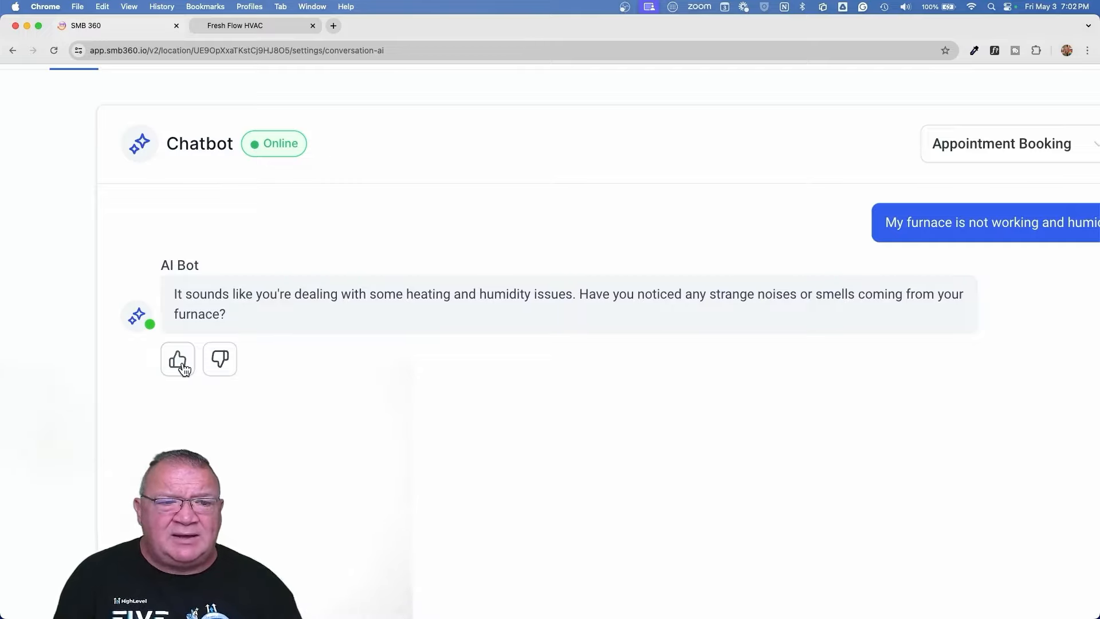
Step: Give the furnace reply a negative rating, extend its answer to end with "your furnace or AC unit?" and train the bot
click(222, 360)
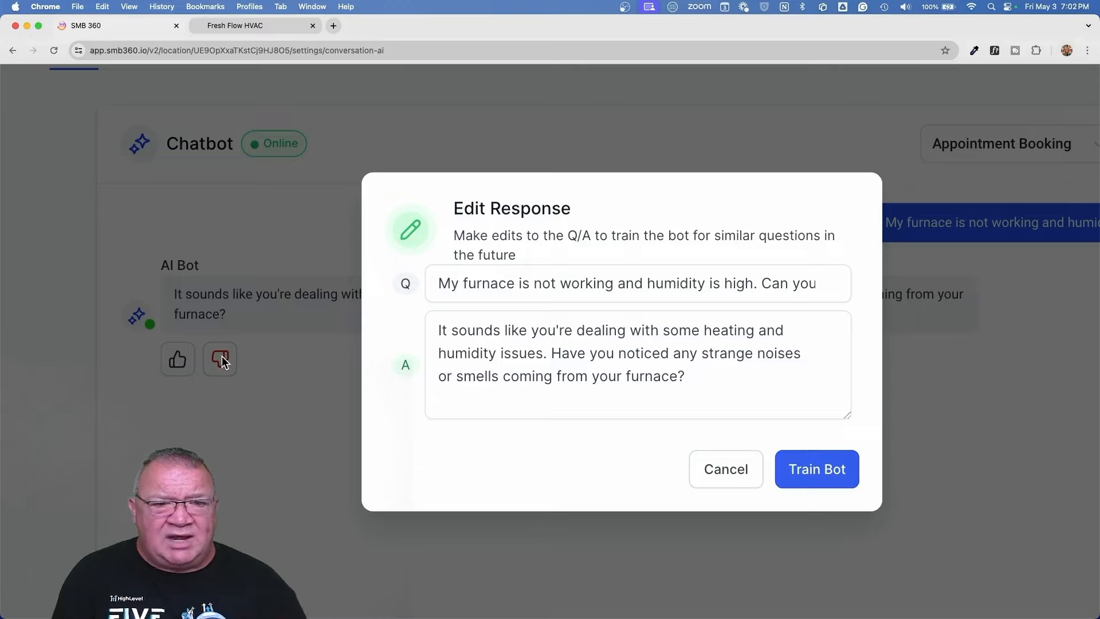
click(614, 346)
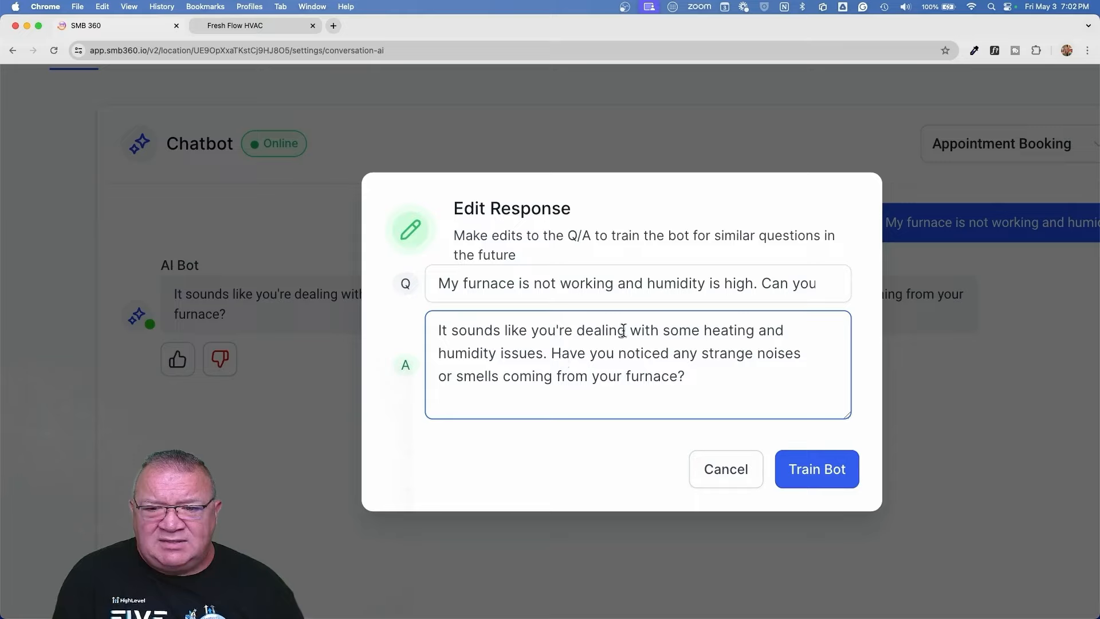
click(712, 376)
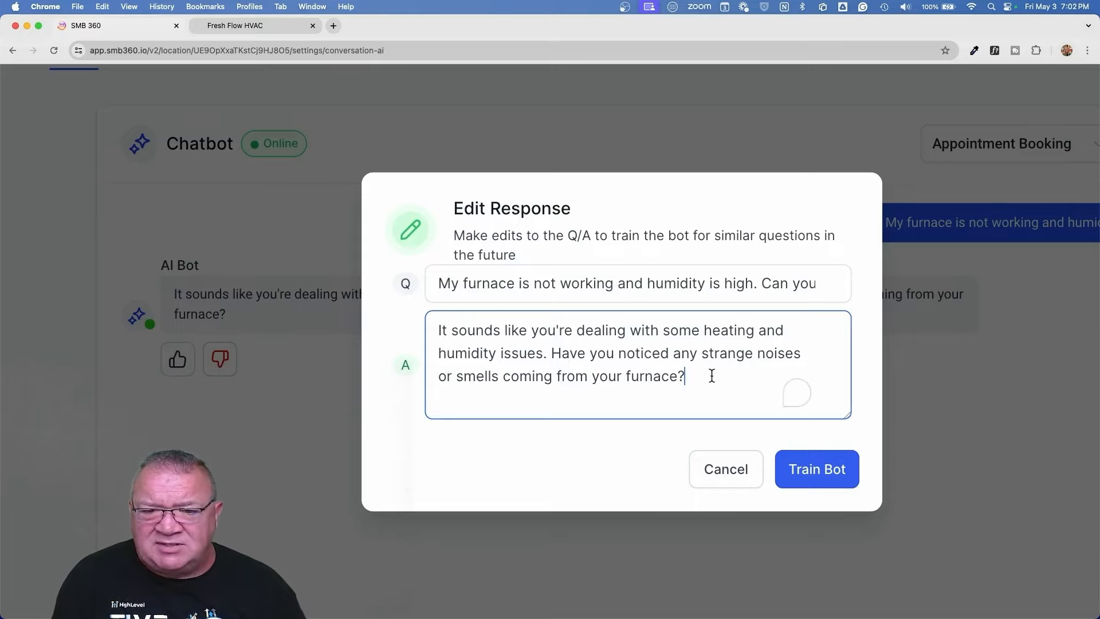
key(BackSpace)
text(or )
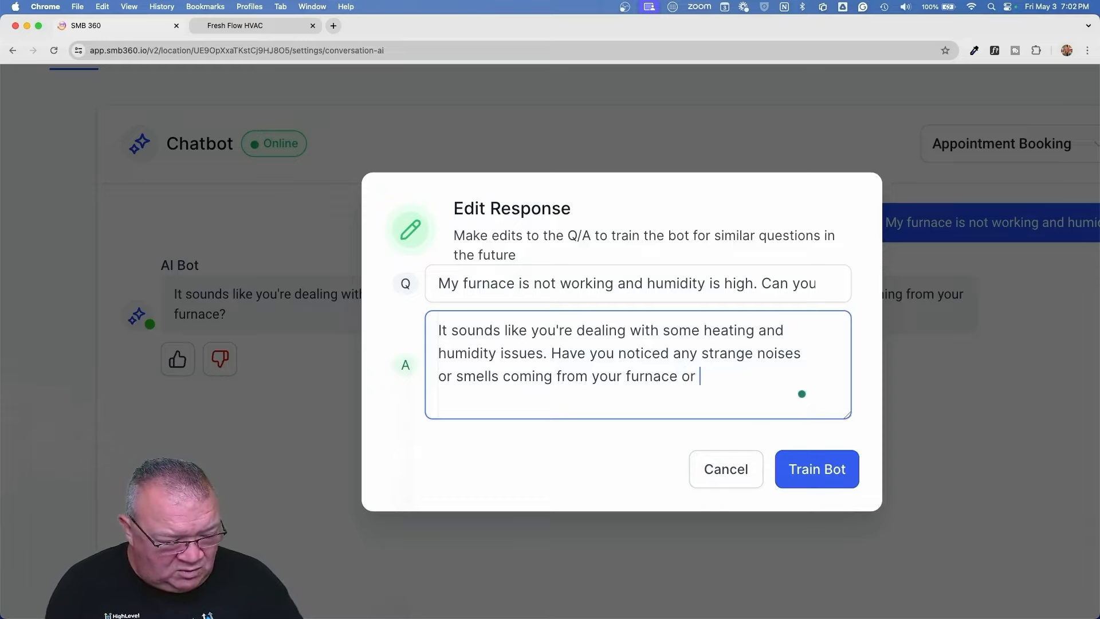
text(AC unit?)
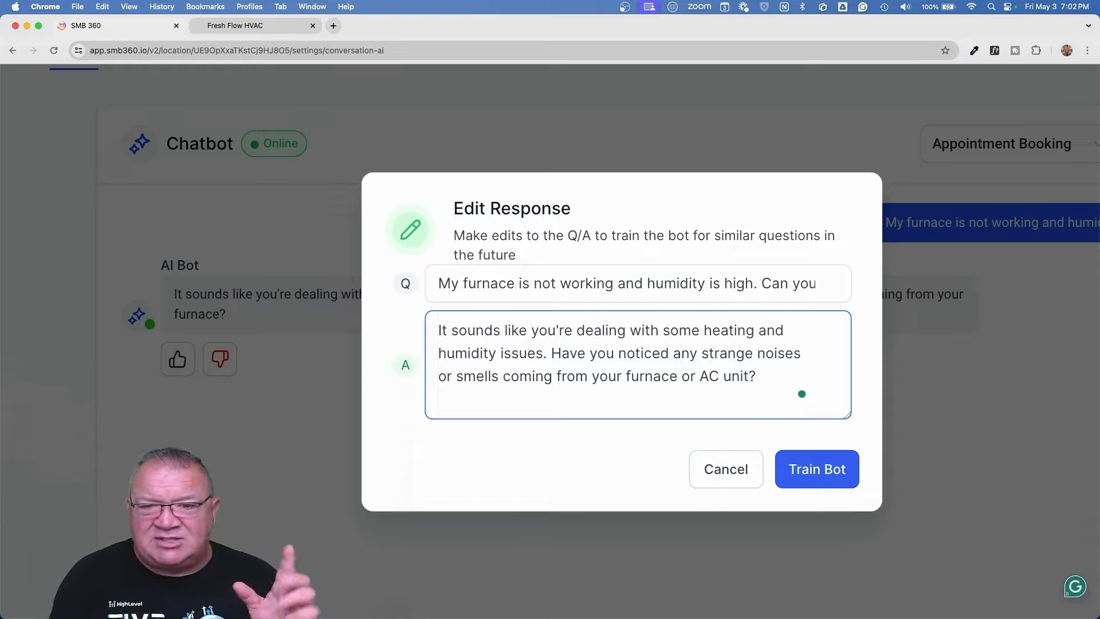
click(832, 473)
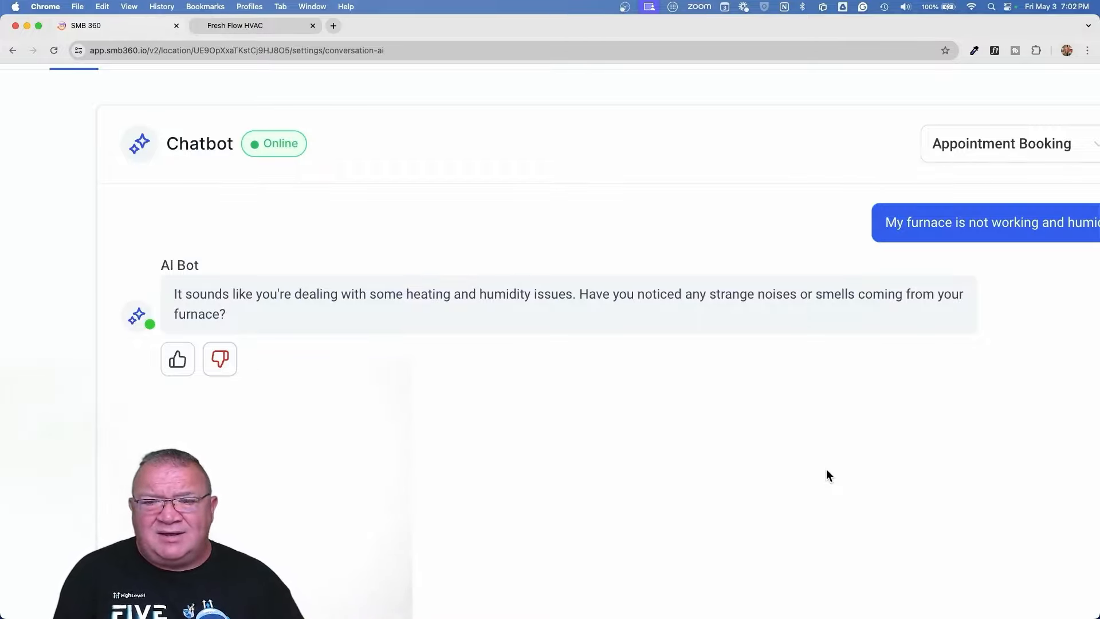
key(super+0)
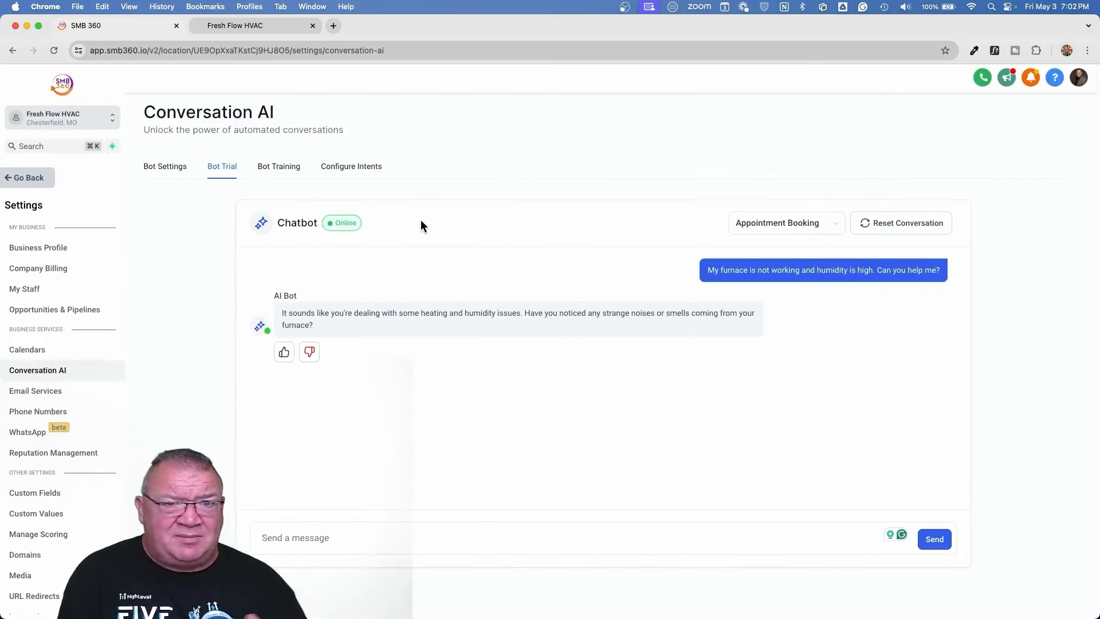
Step: Examine the furnace and humidity question and its edited answer among the customized bot responses in Bot Training
click(266, 166)
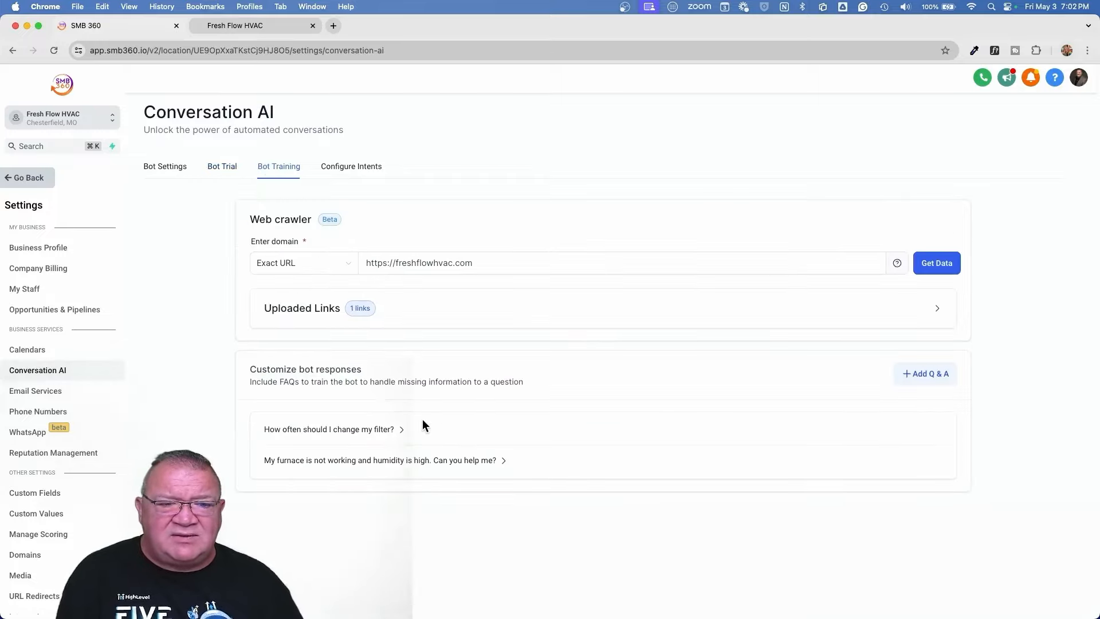
scroll(423, 426, up, 5)
scroll(423, 425, left, 5)
scroll(423, 425, down, 4)
scroll(423, 425, down, 3)
scroll(423, 425, right, 5)
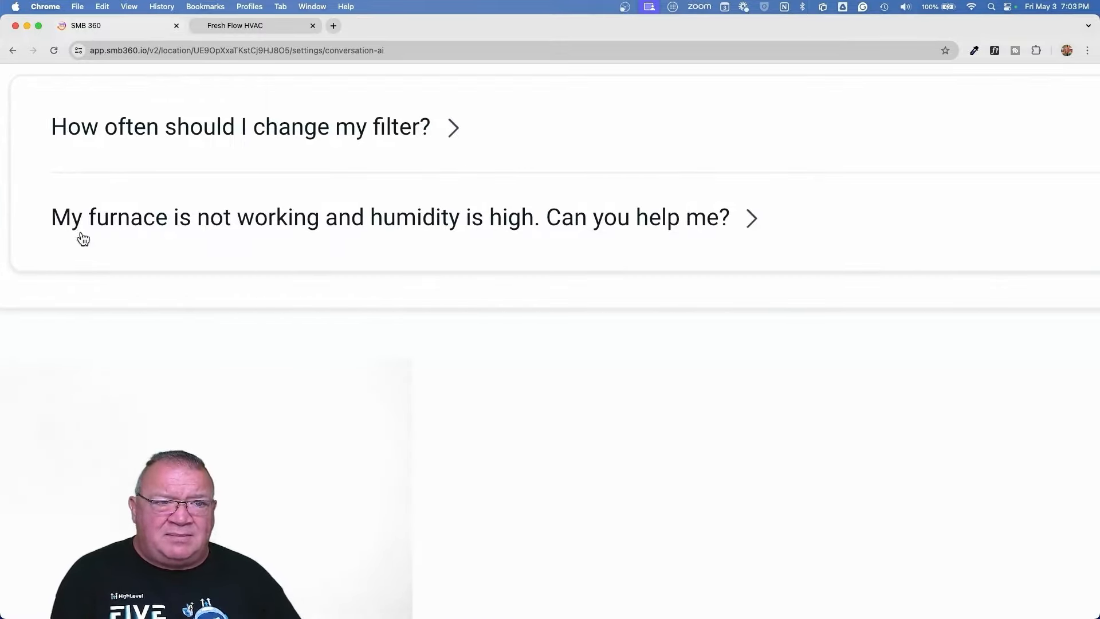
click(690, 226)
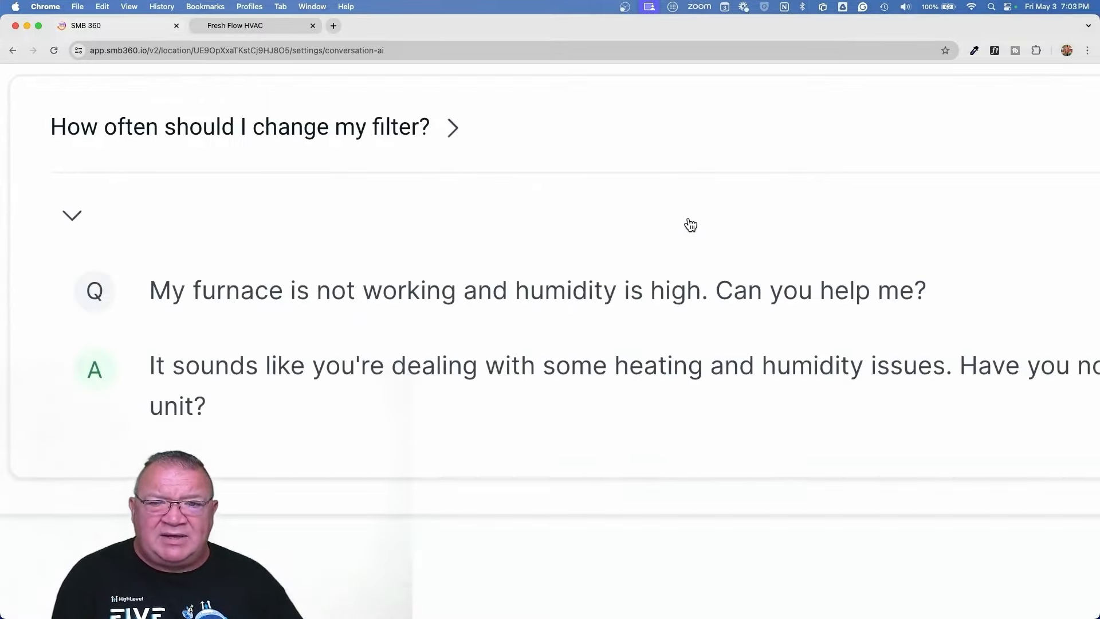
scroll(396, 376, right, 15)
scroll(396, 372, left, 15)
scroll(397, 371, down, 5)
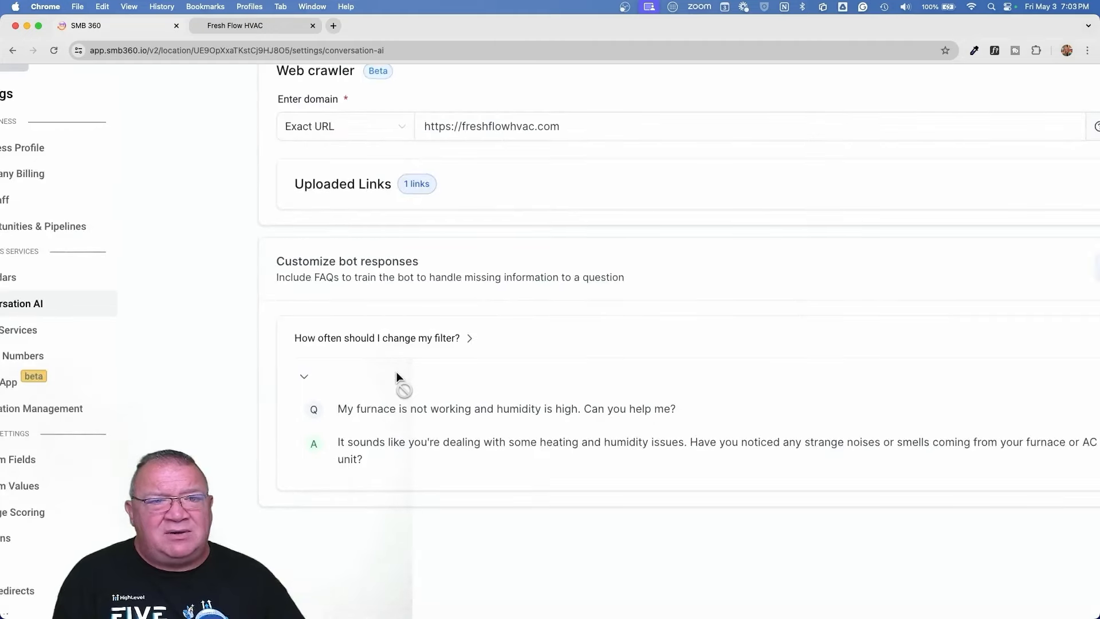
scroll(396, 371, down, 5)
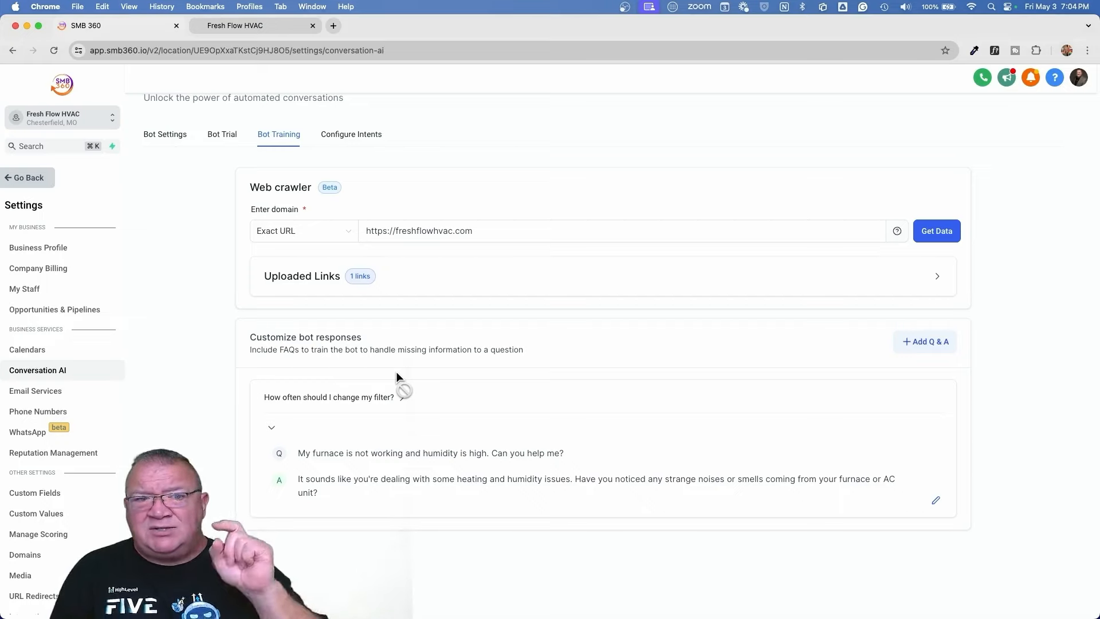
Step: Set the bot preference to Auto Pilot (beta) in Bot Settings
click(163, 135)
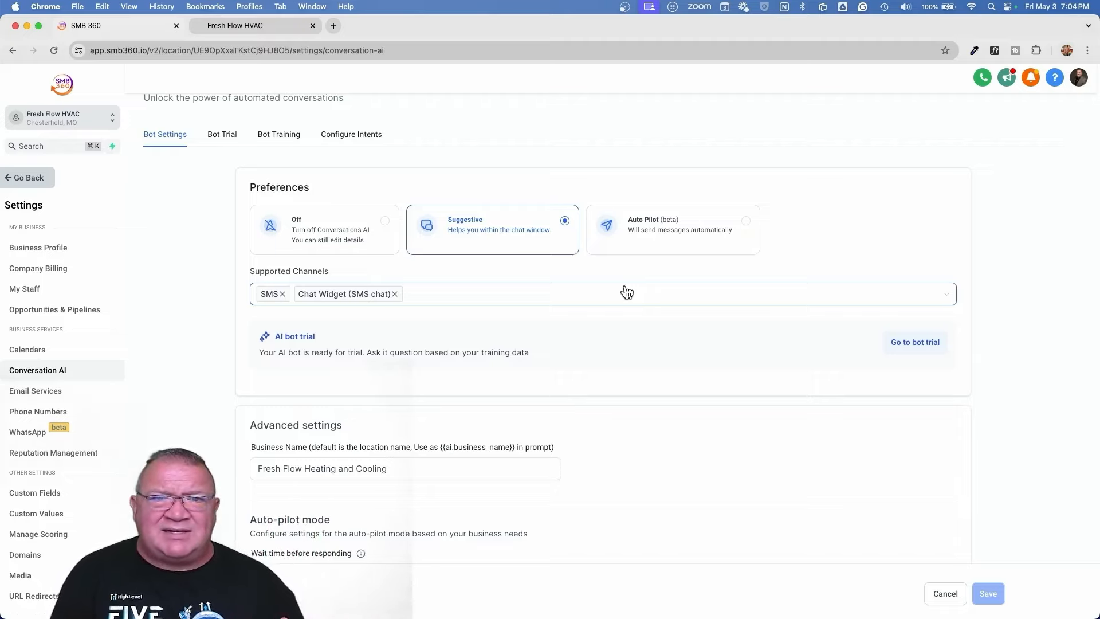
click(677, 239)
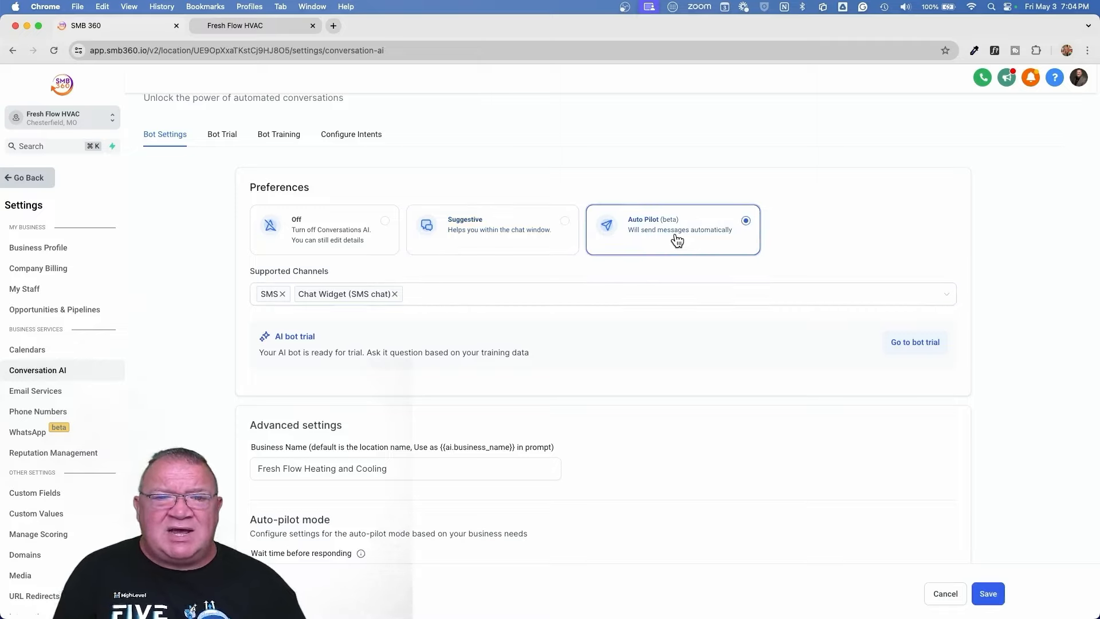